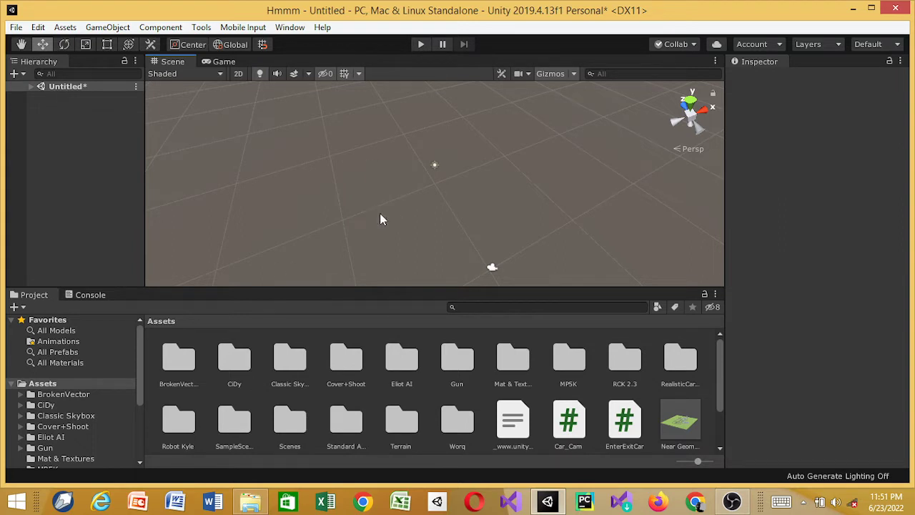
- Add a Terrain object to the untitled scene
{"action": "left_click", "coordinate": [32, 87]}
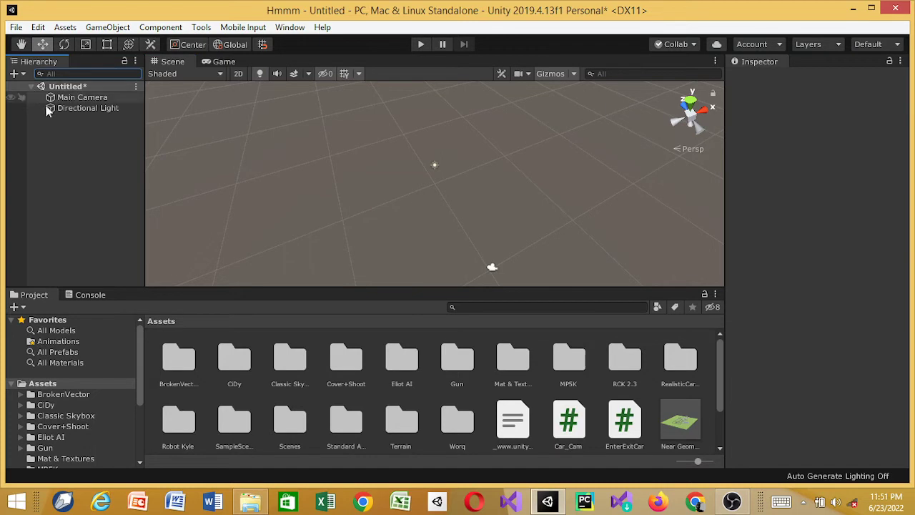
{"action": "left_click", "coordinate": [120, 29]}
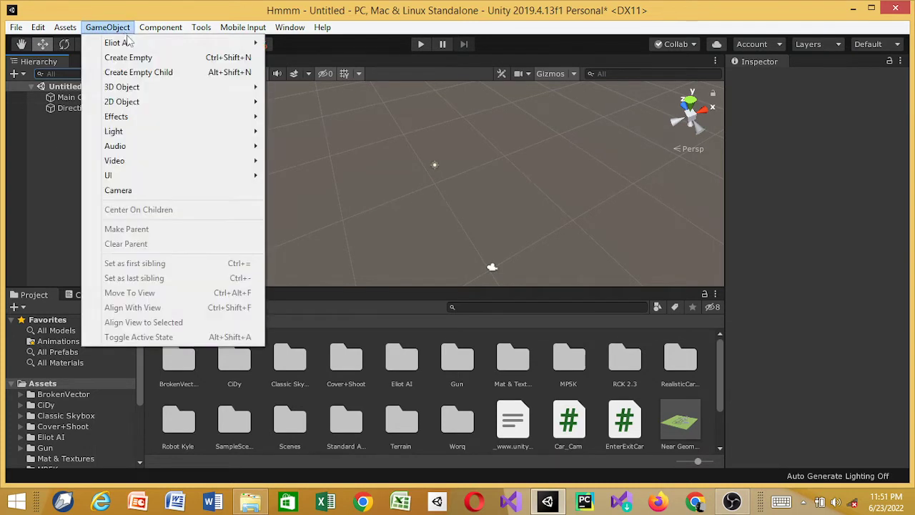
{"action": "mouse_move", "coordinate": [142, 88]}
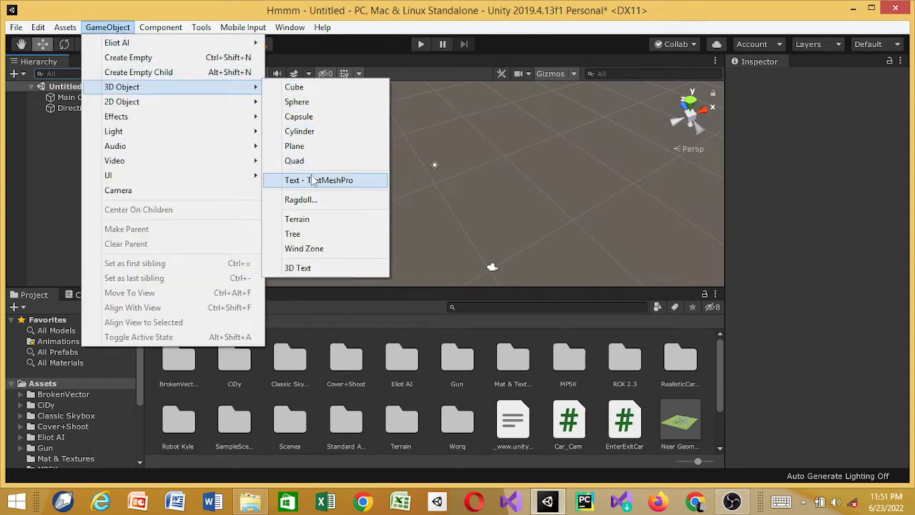
{"action": "left_click", "coordinate": [304, 219]}
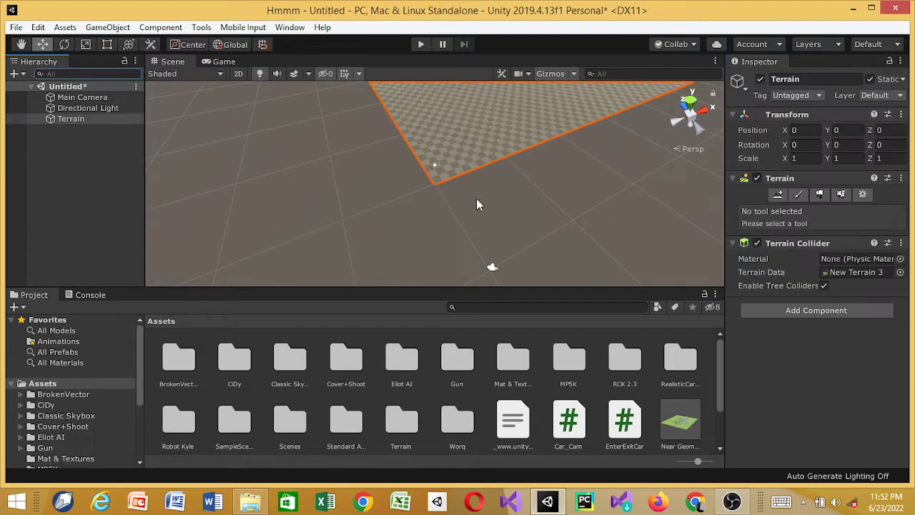
{"action": "scroll", "coordinate": [509, 211], "scroll_direction": "down", "scroll_amount": 5}
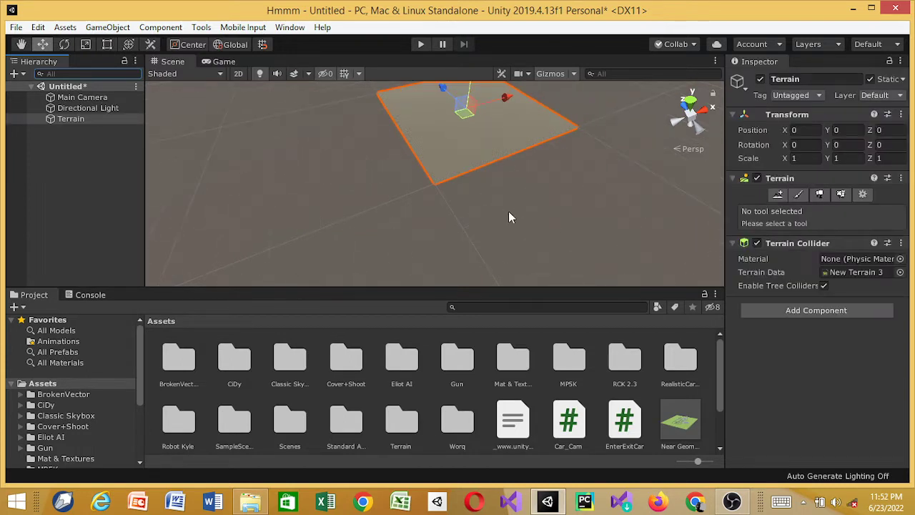
{"action": "scroll", "coordinate": [508, 216], "scroll_direction": "up", "scroll_amount": 2}
{"action": "scroll", "coordinate": [508, 216], "scroll_direction": "down", "scroll_amount": 3}
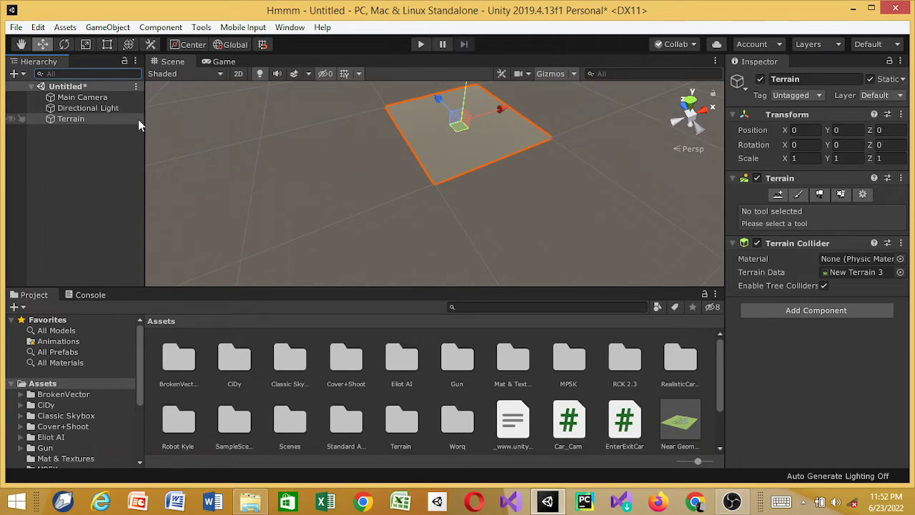
- Set the terrain's width and length to 3000 in its mesh resolution settings
{"action": "left_click", "coordinate": [111, 98]}
{"action": "left_click", "coordinate": [94, 120]}
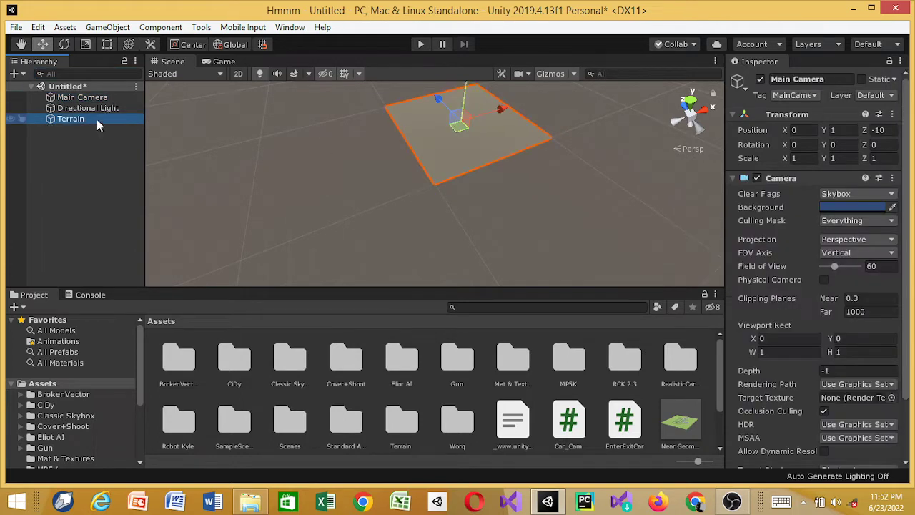
{"action": "left_click", "coordinate": [865, 196]}
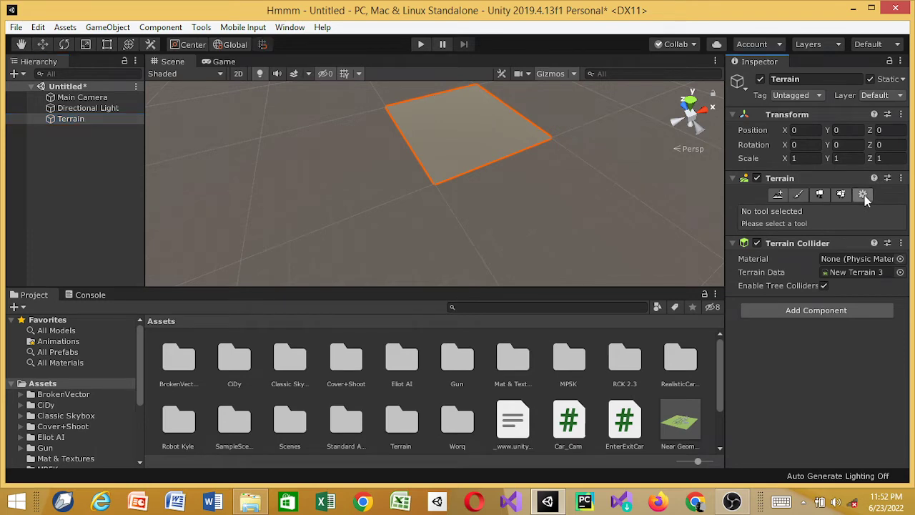
{"action": "scroll", "coordinate": [860, 284], "scroll_direction": "down", "scroll_amount": 10}
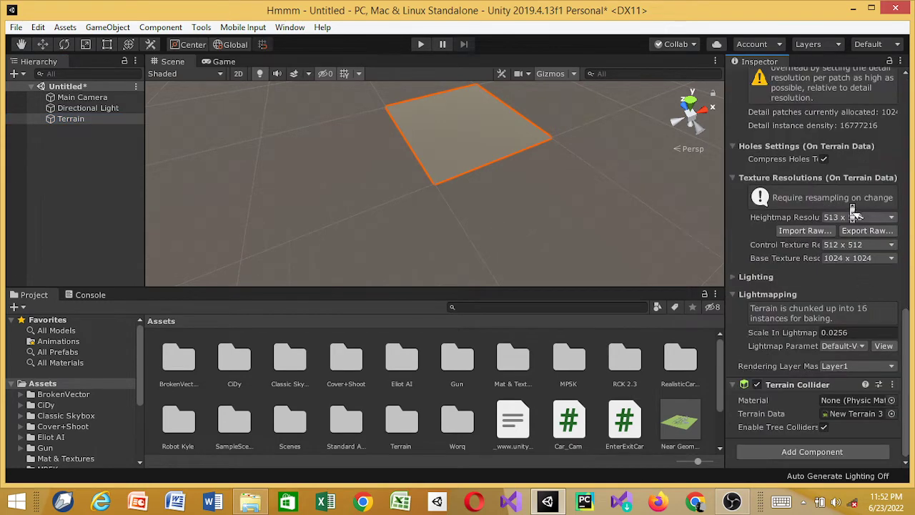
{"action": "scroll", "coordinate": [855, 214], "scroll_direction": "up", "scroll_amount": 4}
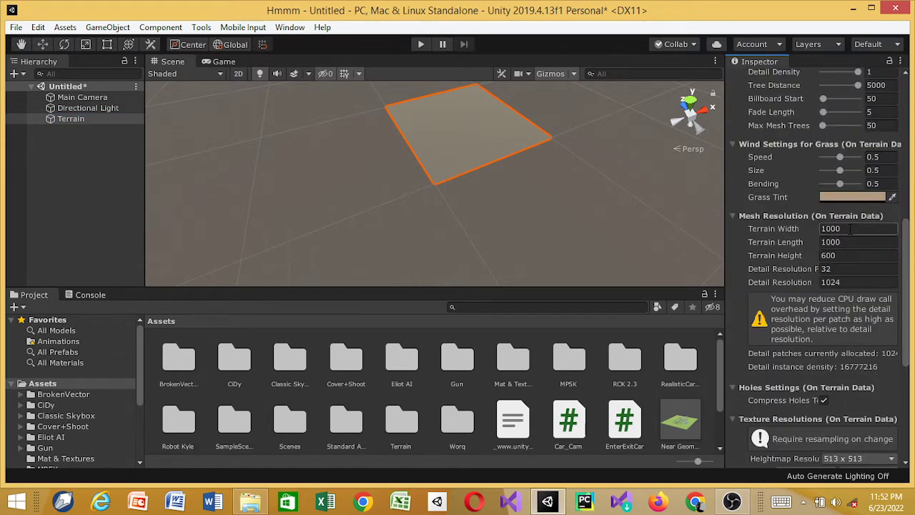
{"action": "left_click", "coordinate": [850, 229]}
{"action": "type", "text": "3000"}
{"action": "left_click", "coordinate": [846, 242]}
{"action": "type", "text": "3000"}
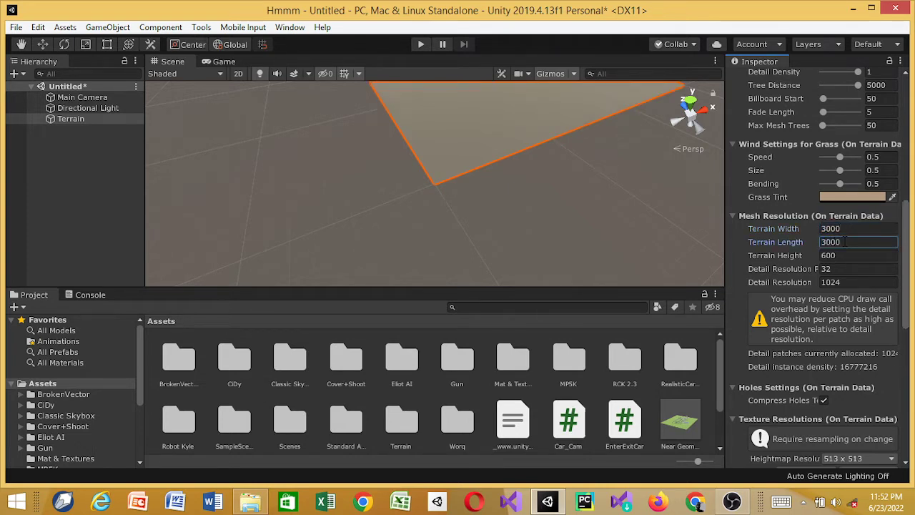
{"action": "key", "text": "Return"}
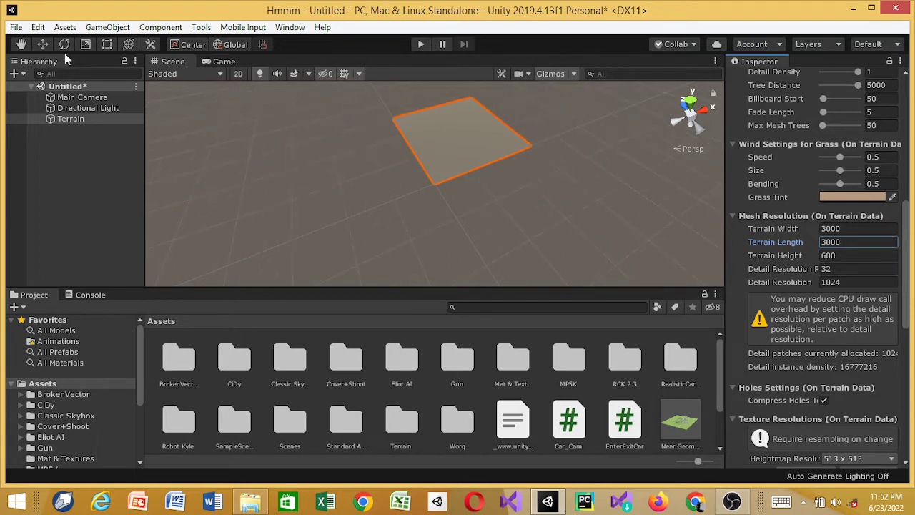
- Move the terrain to about -1357 on both X and Z so it surrounds the scene origin
{"action": "left_click", "coordinate": [44, 45]}
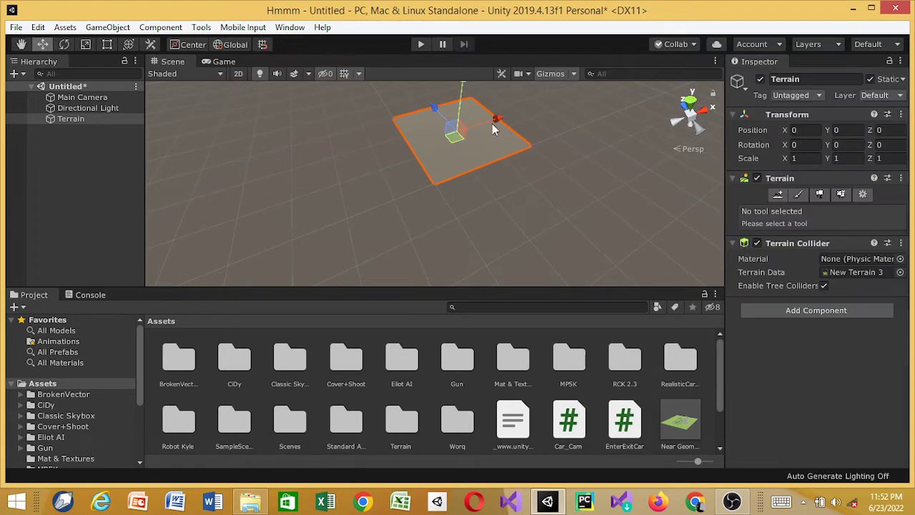
{"action": "left_click_drag", "start_coordinate": [437, 105], "coordinate": [462, 138]}
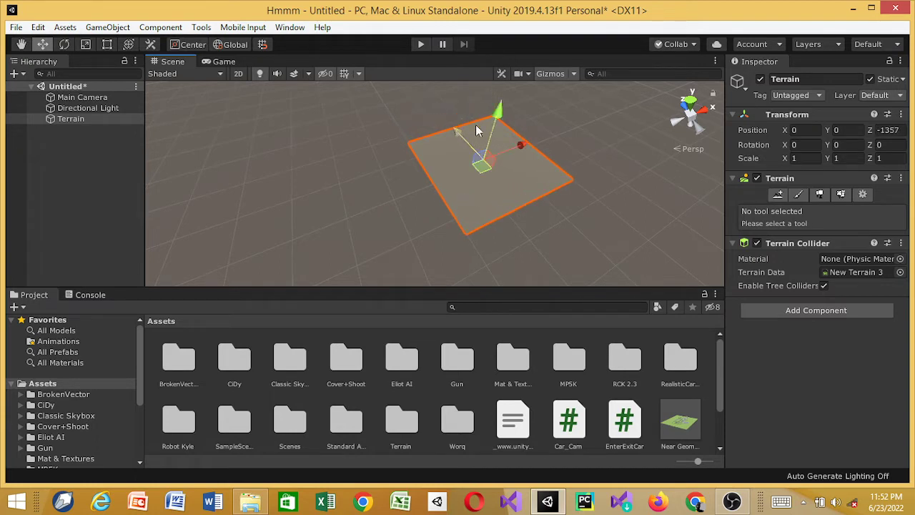
{"action": "left_click_drag", "start_coordinate": [521, 141], "coordinate": [483, 161]}
{"action": "scroll", "coordinate": [483, 161], "scroll_direction": "up", "scroll_amount": 10}
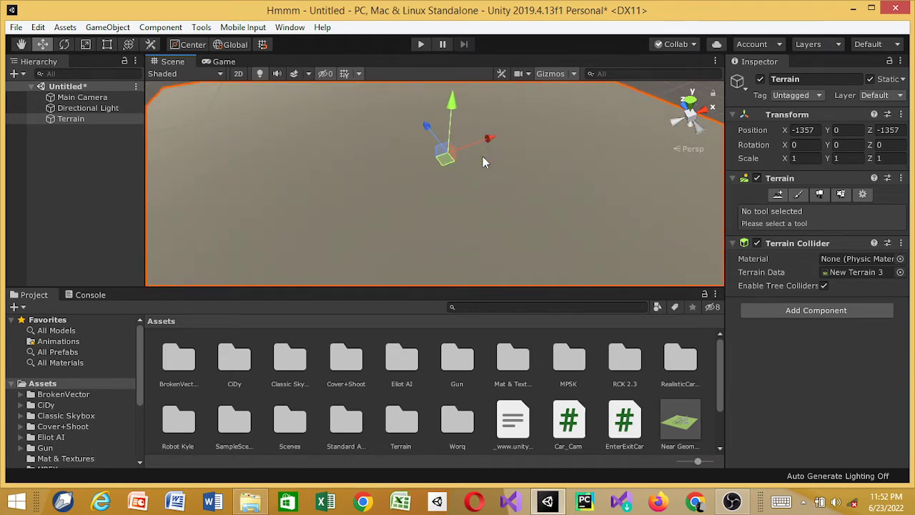
{"action": "scroll", "coordinate": [483, 161], "scroll_direction": "down", "scroll_amount": 8}
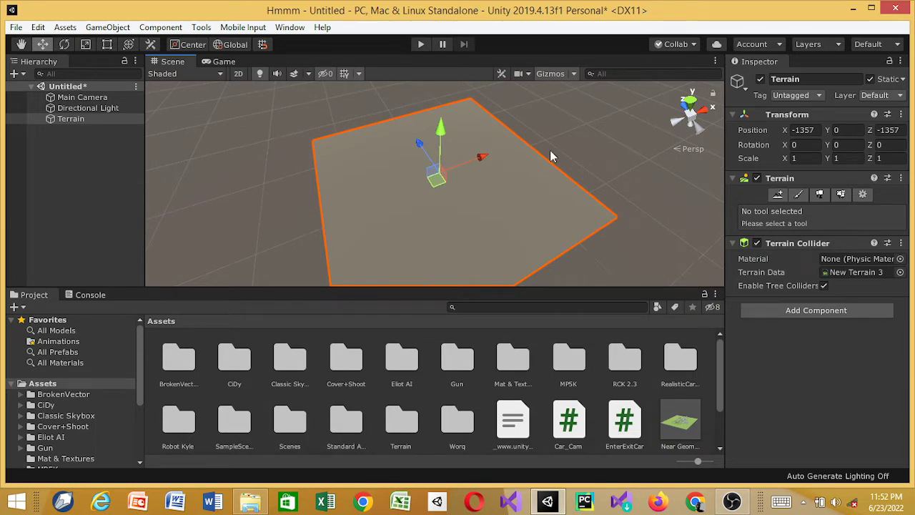
- Show the Game view and activate the terrain's Paint Texture tool
{"action": "left_click", "coordinate": [219, 65]}
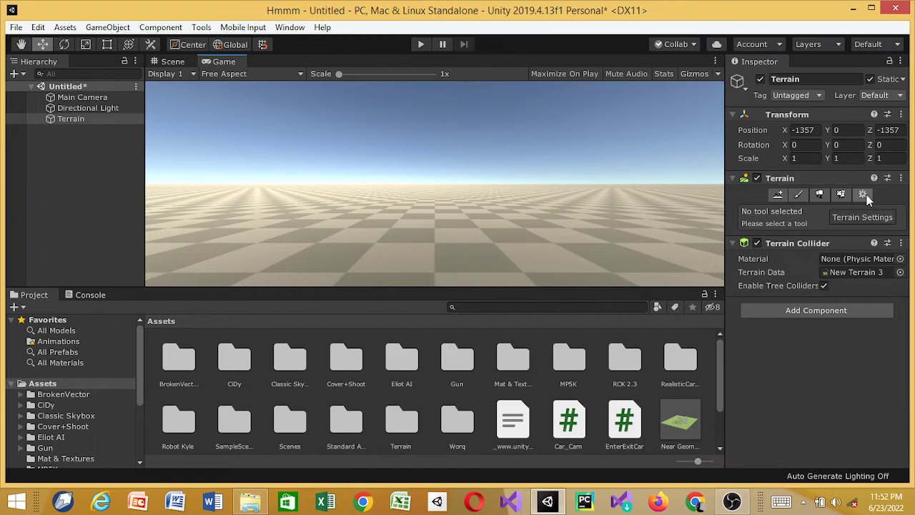
{"action": "left_click", "coordinate": [800, 196]}
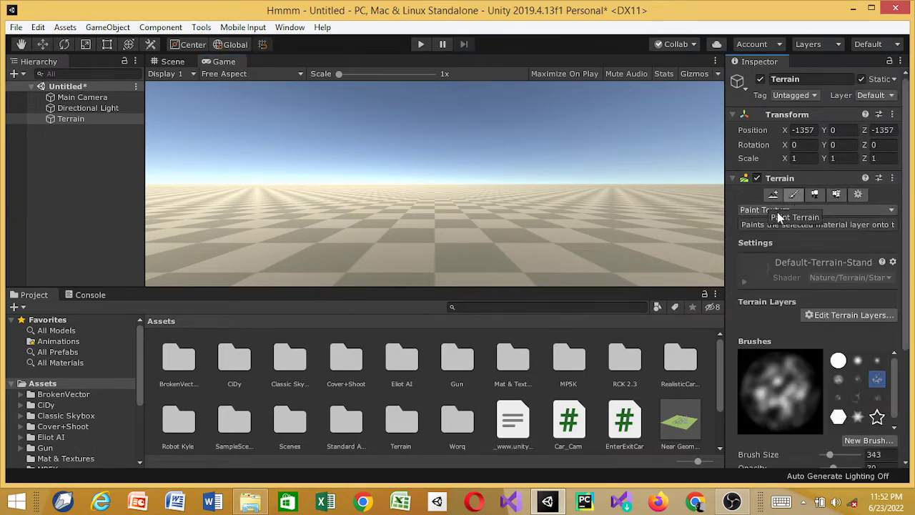
{"action": "left_click", "coordinate": [816, 316]}
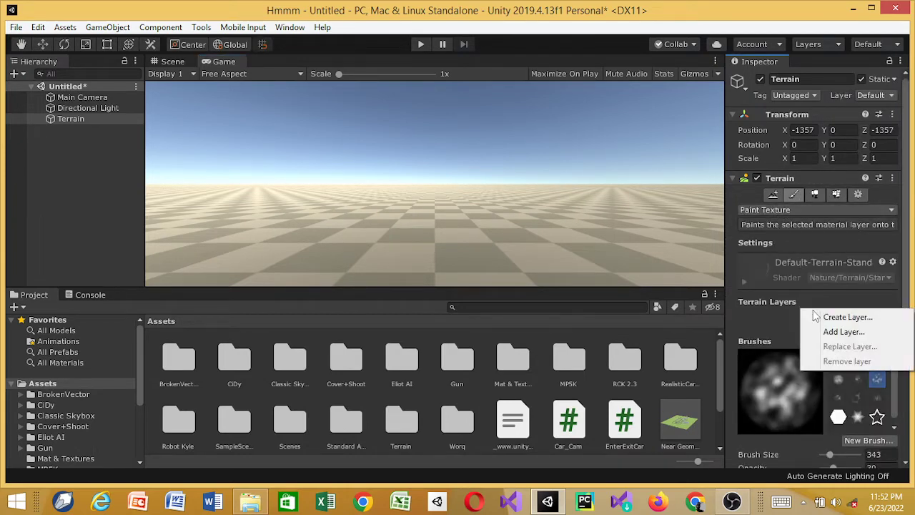
{"action": "left_click", "coordinate": [815, 332]}
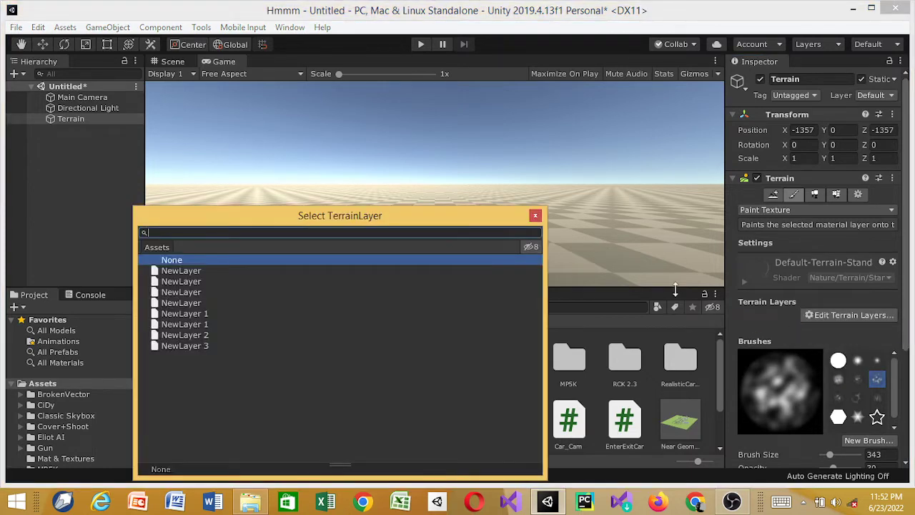
{"action": "left_click", "coordinate": [215, 273]}
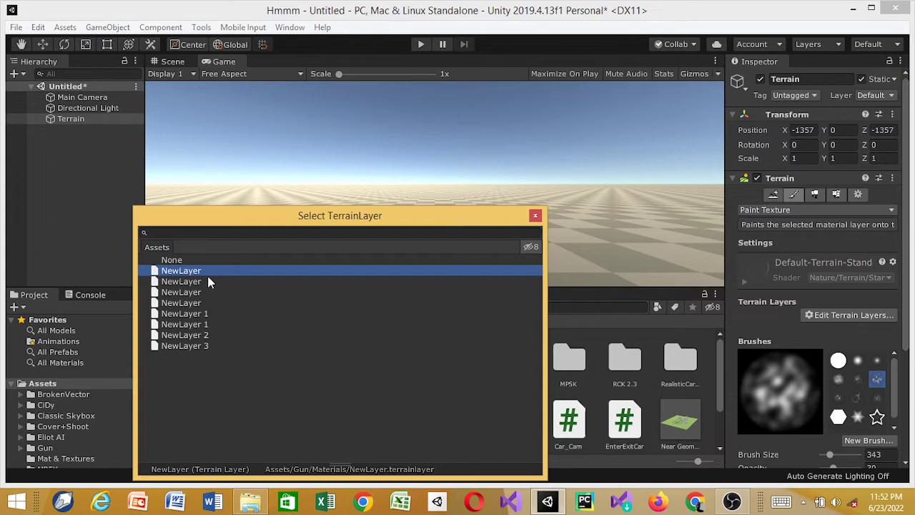
{"action": "left_click", "coordinate": [198, 261]}
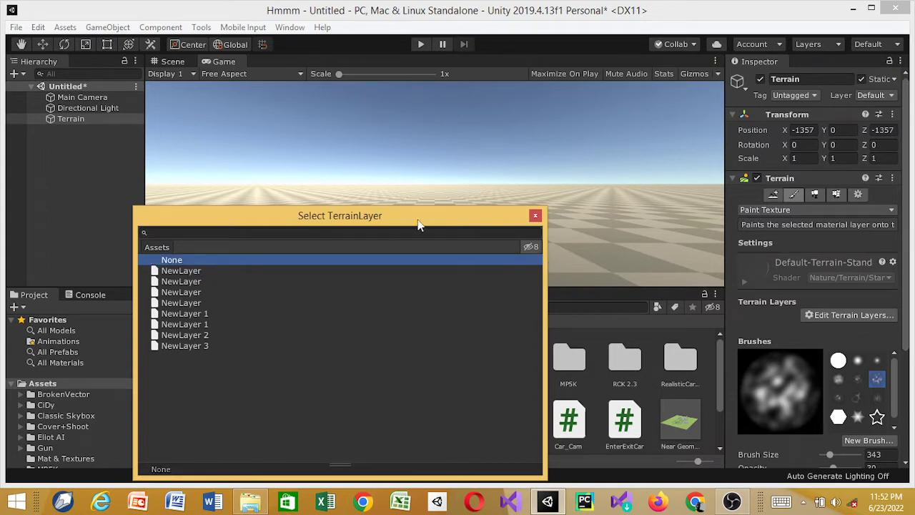
{"action": "left_click", "coordinate": [535, 216]}
- Create a new terrain layer from the brown grass-and-rock texture, GrassRoc…, to cover the ground
{"action": "left_click", "coordinate": [852, 315]}
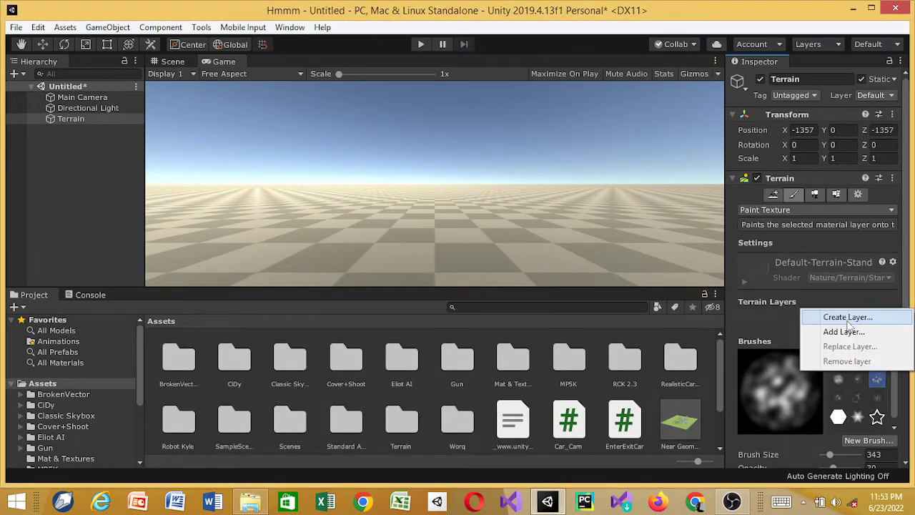
{"action": "left_click", "coordinate": [848, 319]}
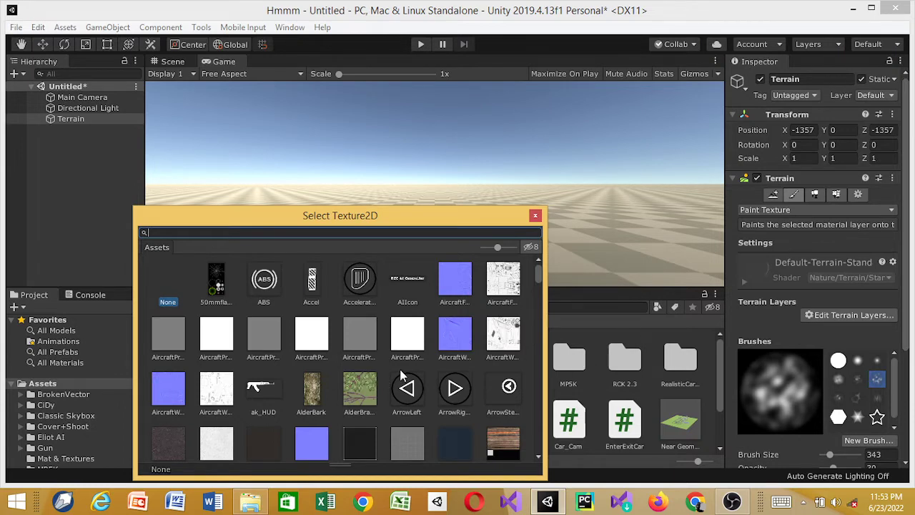
{"action": "scroll", "coordinate": [402, 375], "scroll_direction": "down", "scroll_amount": 10}
{"action": "scroll", "coordinate": [403, 375], "scroll_direction": "down", "scroll_amount": 10}
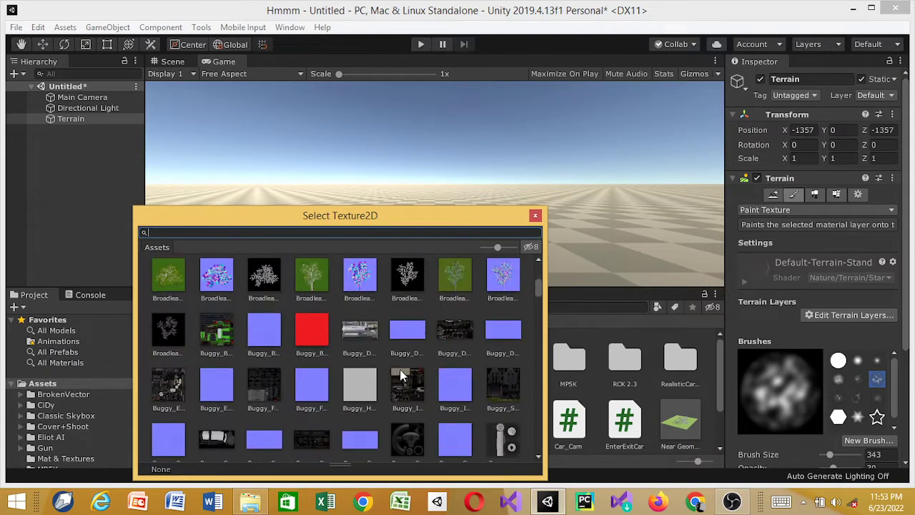
{"action": "scroll", "coordinate": [401, 374], "scroll_direction": "down", "scroll_amount": 10}
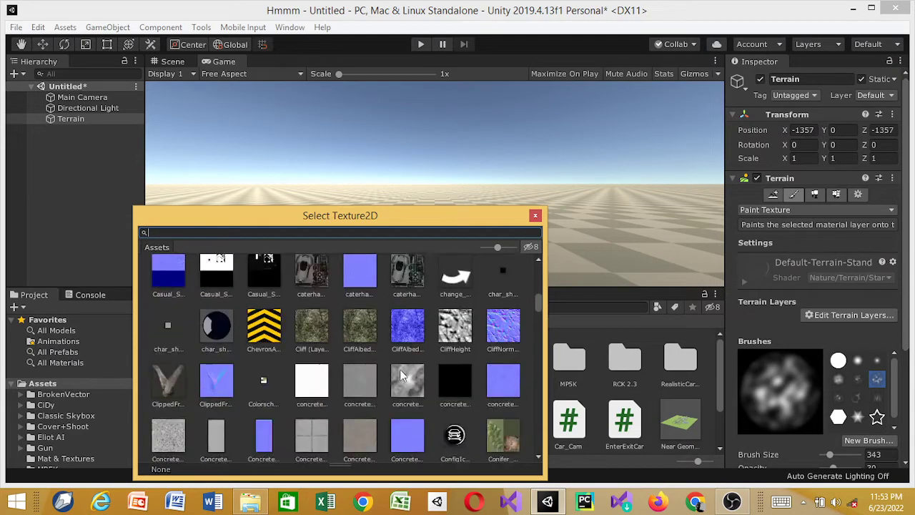
{"action": "scroll", "coordinate": [401, 375], "scroll_direction": "down", "scroll_amount": 5}
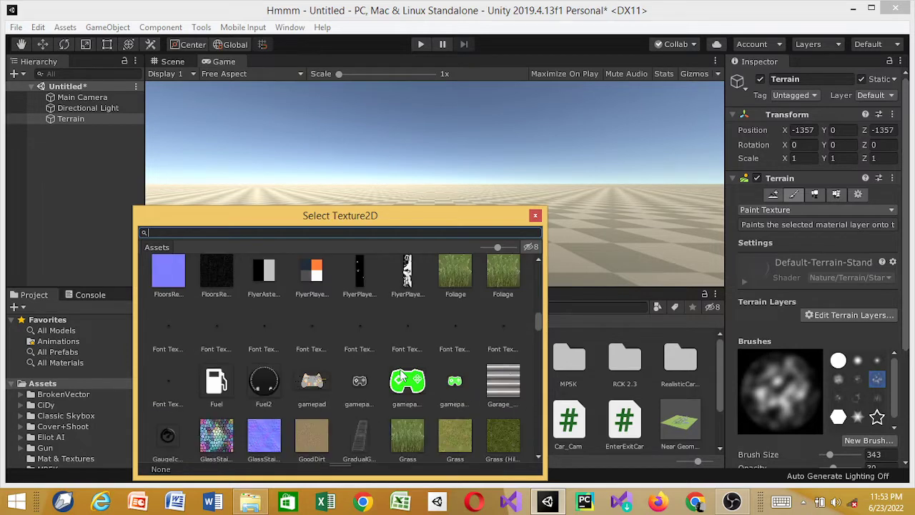
{"action": "scroll", "coordinate": [402, 374], "scroll_direction": "down", "scroll_amount": 3}
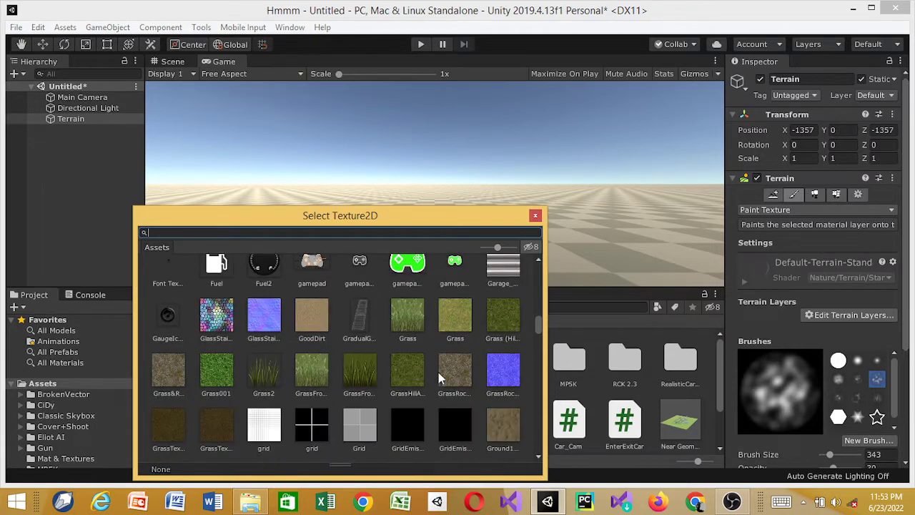
{"action": "left_click", "coordinate": [447, 372]}
{"action": "double_click", "coordinate": [447, 372]}
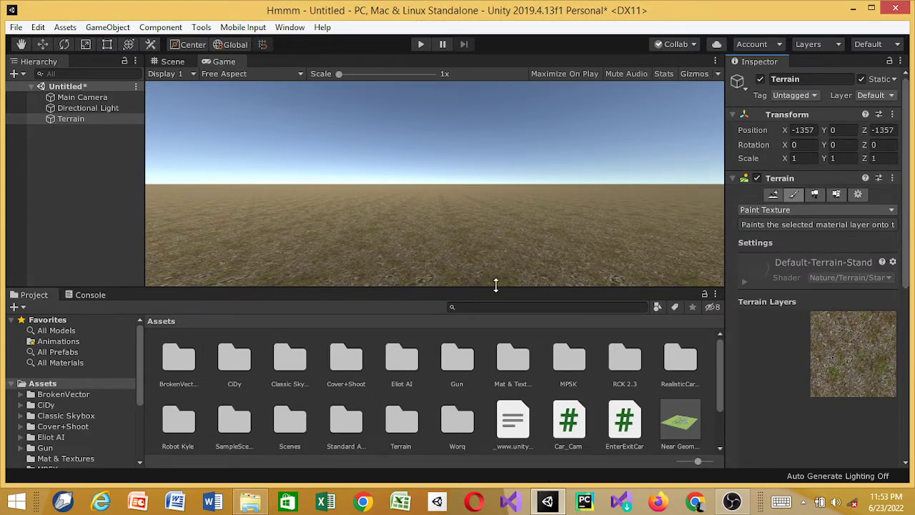
- Return to the Scene view and set the terrain painting tool to Raise or Lower Terrain
{"action": "left_click", "coordinate": [189, 61]}
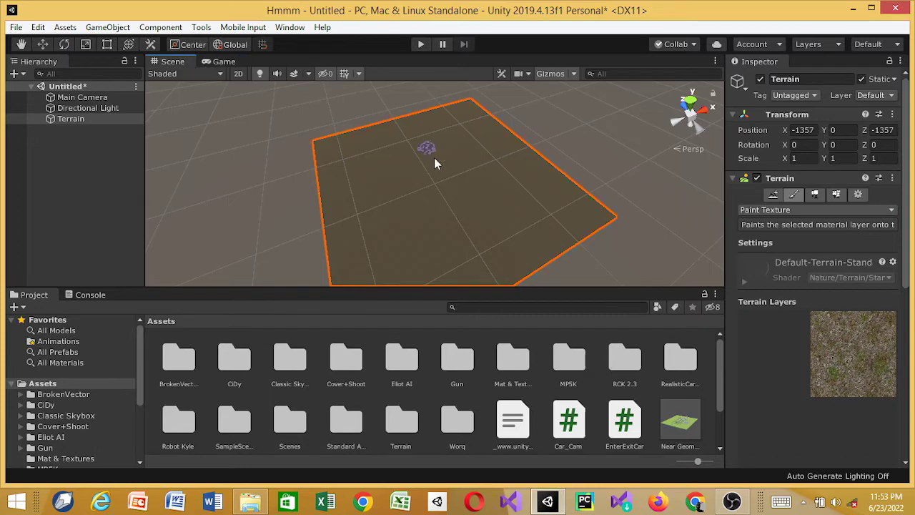
{"action": "left_click", "coordinate": [43, 44]}
{"action": "scroll", "coordinate": [472, 111], "scroll_direction": "up", "scroll_amount": 4}
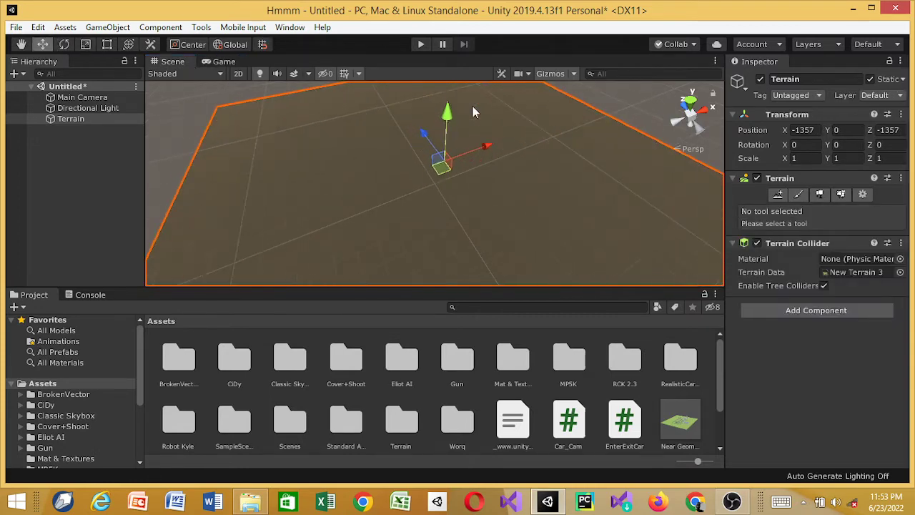
{"action": "scroll", "coordinate": [472, 111], "scroll_direction": "up", "scroll_amount": 2}
{"action": "scroll", "coordinate": [472, 111], "scroll_direction": "down", "scroll_amount": 2}
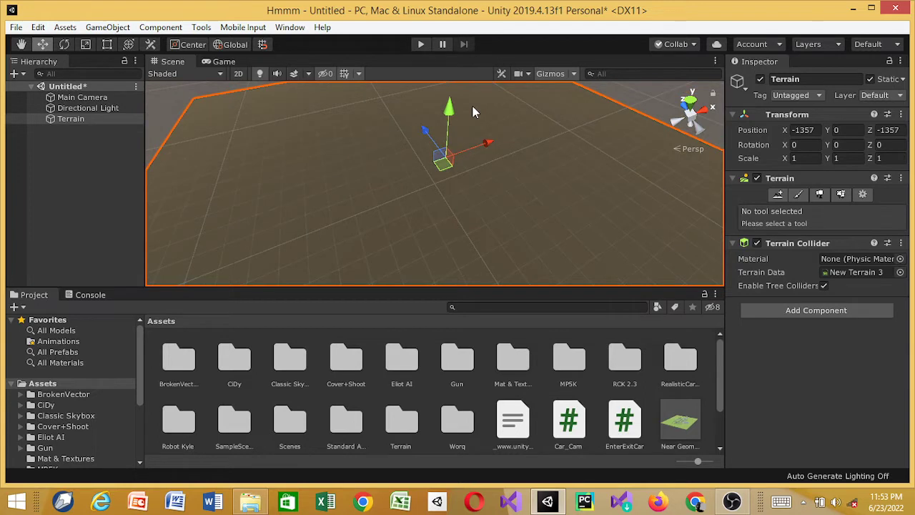
{"action": "scroll", "coordinate": [472, 111], "scroll_direction": "down", "scroll_amount": 3}
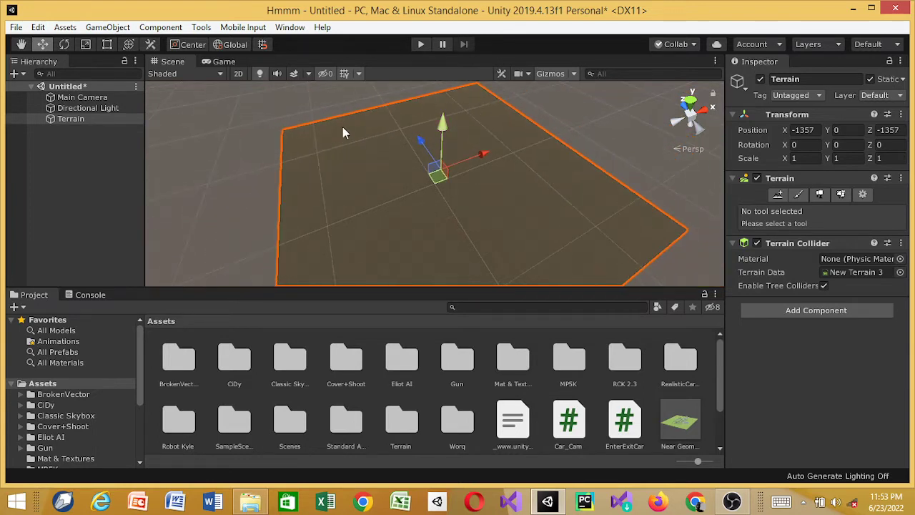
{"action": "left_click", "coordinate": [799, 194]}
{"action": "left_click", "coordinate": [789, 209]}
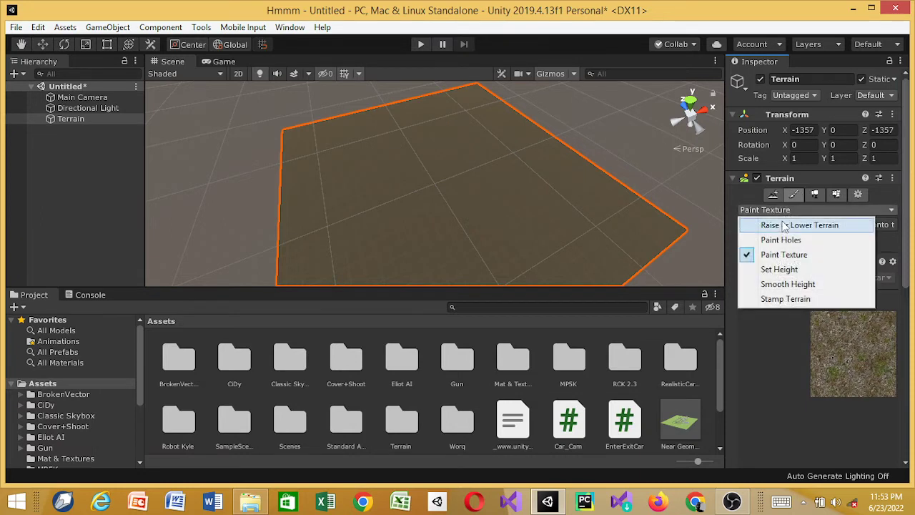
{"action": "left_click", "coordinate": [784, 225]}
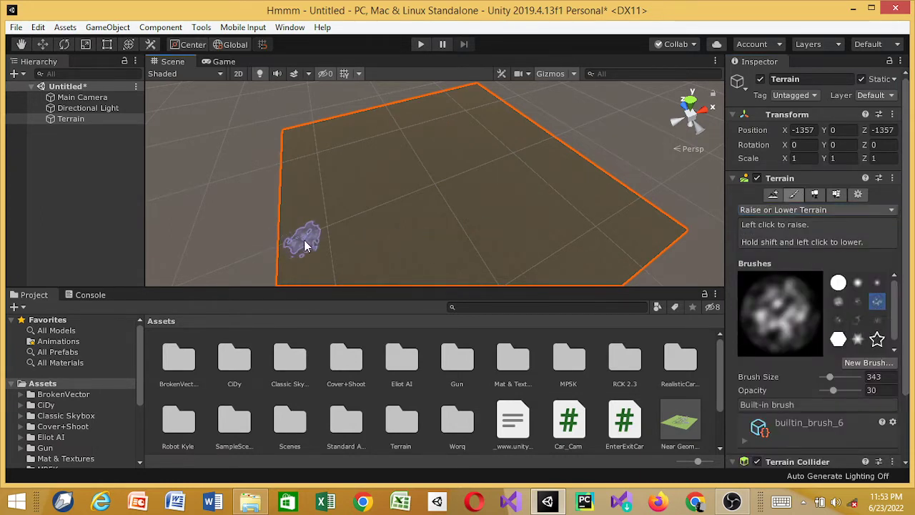
- Raise rough bumps along the terrain's outer edges with the Raise or Lower Terrain brush at size 343 and opacity 30, leaving sculpt mode when done
{"action": "mouse_move", "coordinate": [304, 240]}
{"action": "left_mouse_down"}
{"action": "mouse_move", "coordinate": [304, 147]}
{"action": "mouse_move", "coordinate": [392, 112]}
{"action": "left_mouse_up"}
{"action": "left_click_drag", "start_coordinate": [450, 101], "coordinate": [476, 96]}
{"action": "mouse_move", "coordinate": [580, 165]}
{"action": "left_mouse_down"}
{"action": "mouse_move", "coordinate": [647, 227]}
{"action": "mouse_move", "coordinate": [622, 249]}
{"action": "left_mouse_up"}
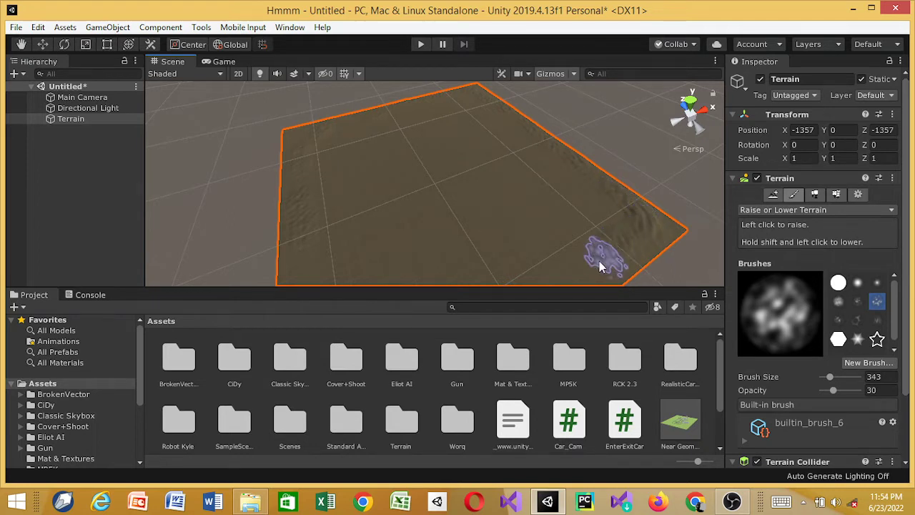
{"action": "scroll", "coordinate": [598, 262], "scroll_direction": "down", "scroll_amount": 4}
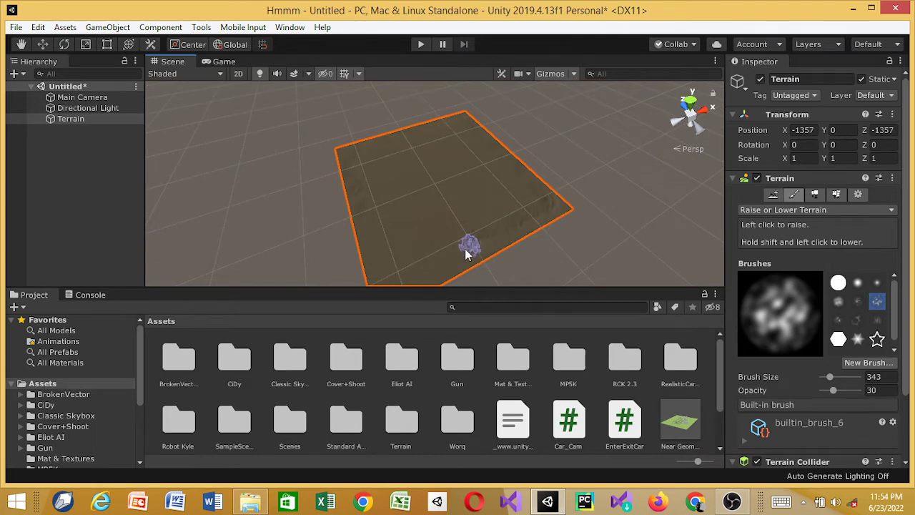
{"action": "mouse_move", "coordinate": [453, 256]}
{"action": "left_mouse_down"}
{"action": "mouse_move", "coordinate": [422, 267]}
{"action": "mouse_move", "coordinate": [381, 252]}
{"action": "left_mouse_up"}
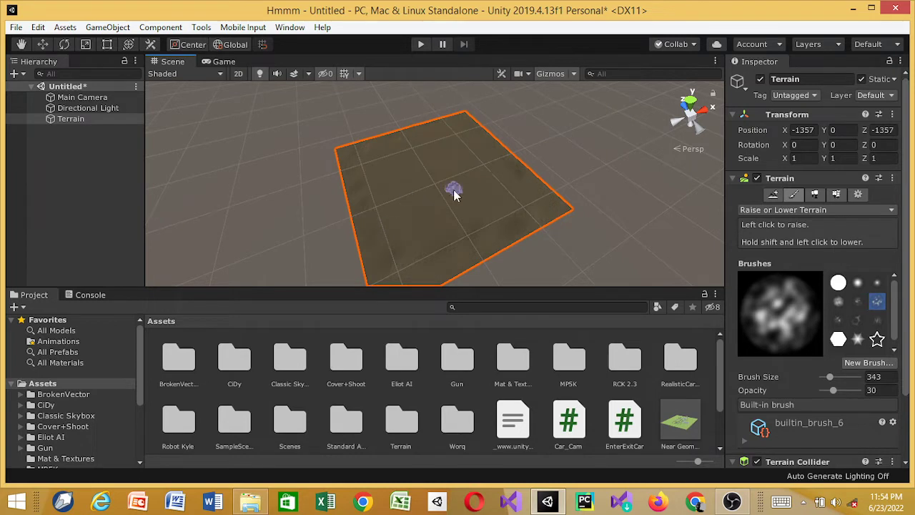
{"action": "scroll", "coordinate": [454, 192], "scroll_direction": "up", "scroll_amount": 4}
{"action": "scroll", "coordinate": [454, 192], "scroll_direction": "up", "scroll_amount": 3}
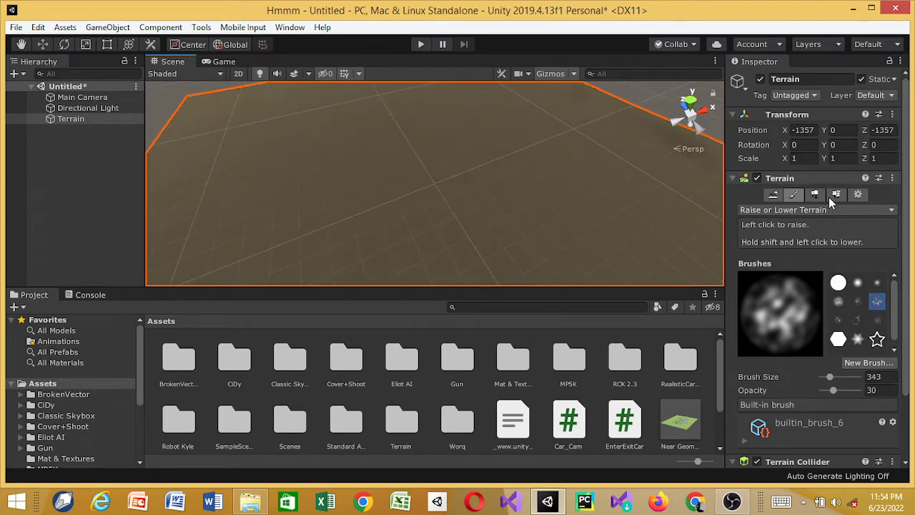
{"action": "left_click", "coordinate": [43, 44]}
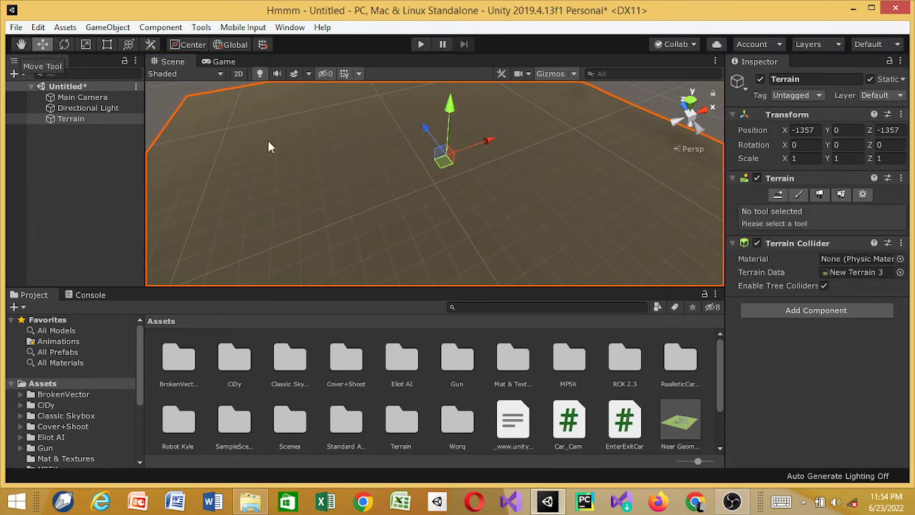
- Open the CiDy City Editor, dock it beside the Inspector, and create the CiDy scene graph
{"action": "left_click", "coordinate": [289, 27]}
{"action": "mouse_move", "coordinate": [312, 96]}
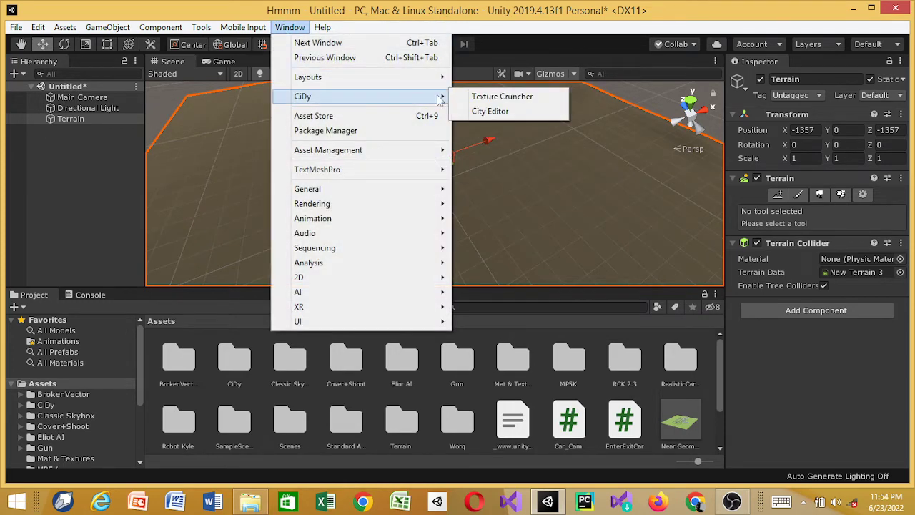
{"action": "left_click", "coordinate": [478, 113]}
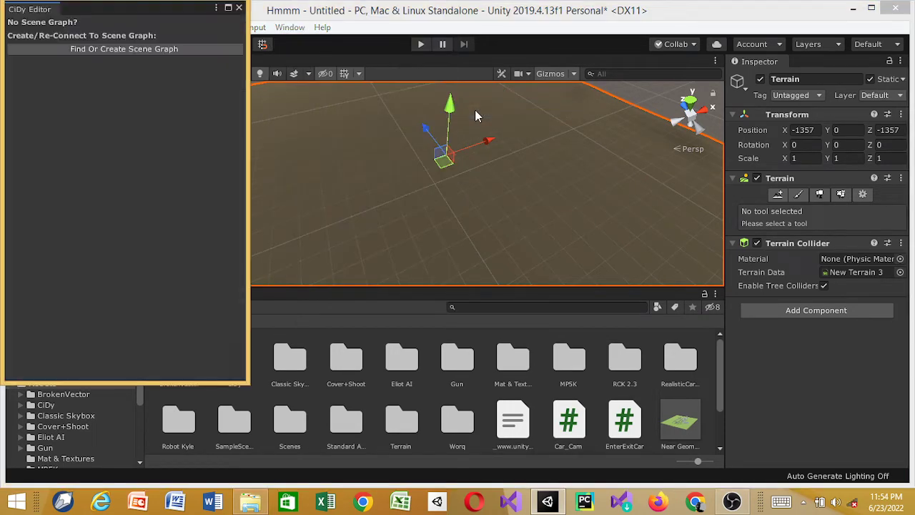
{"action": "left_click_drag", "start_coordinate": [203, 7], "coordinate": [787, 71]}
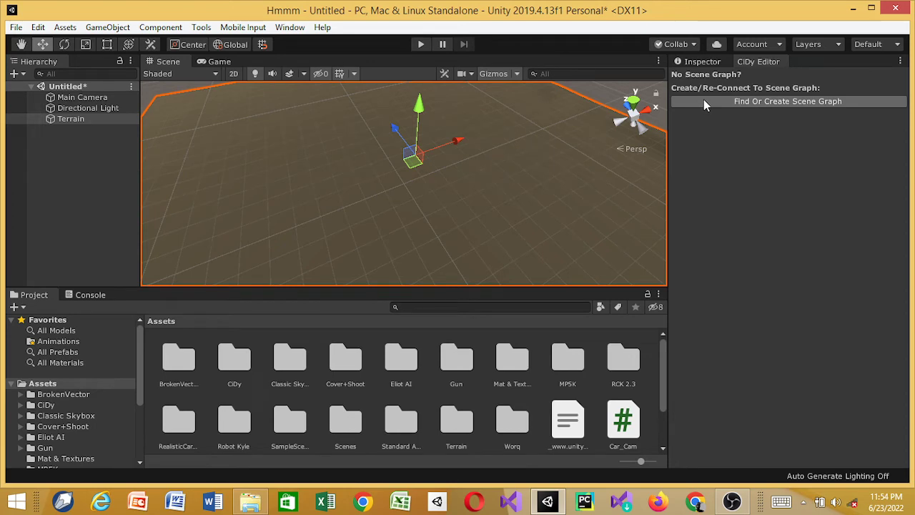
{"action": "left_click", "coordinate": [705, 102]}
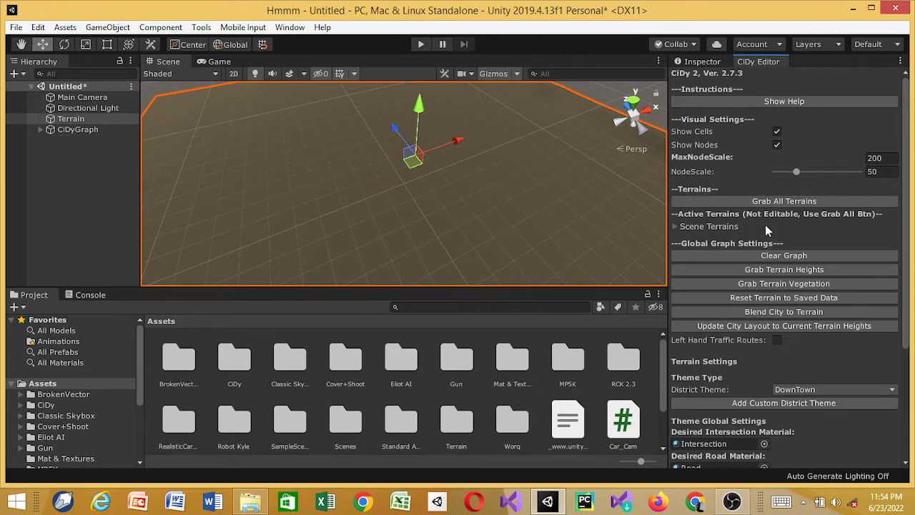
- Review the CiDy settings, including the available district themes and lane types, keeping DownTown and Two Lane
{"action": "scroll", "coordinate": [765, 225], "scroll_direction": "down", "scroll_amount": 5}
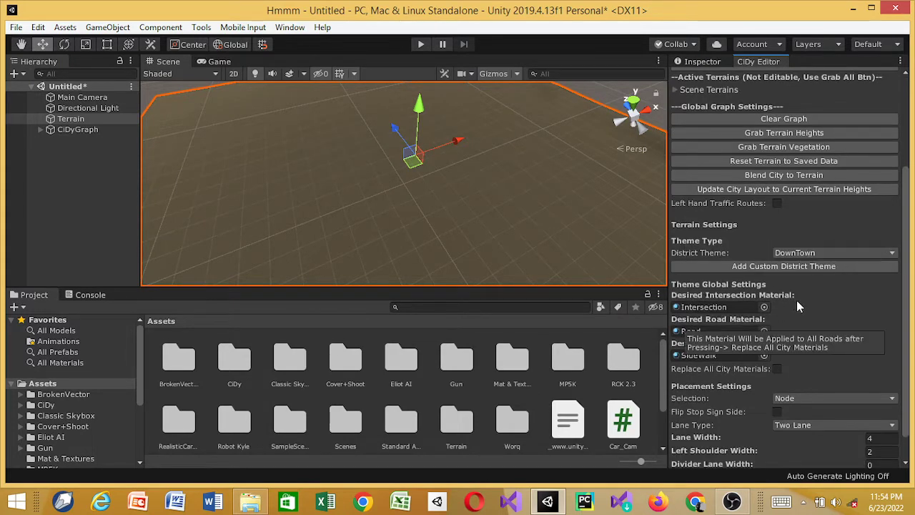
{"action": "left_click", "coordinate": [791, 253]}
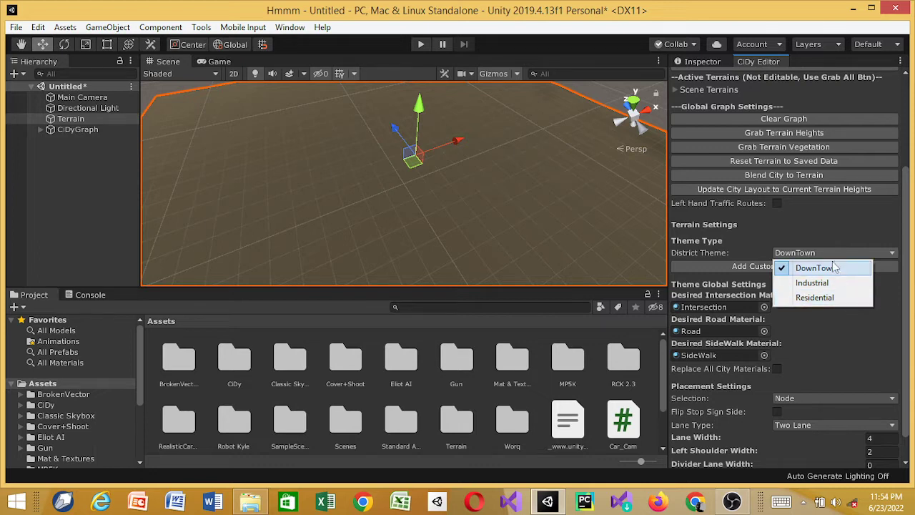
{"action": "left_click", "coordinate": [847, 322]}
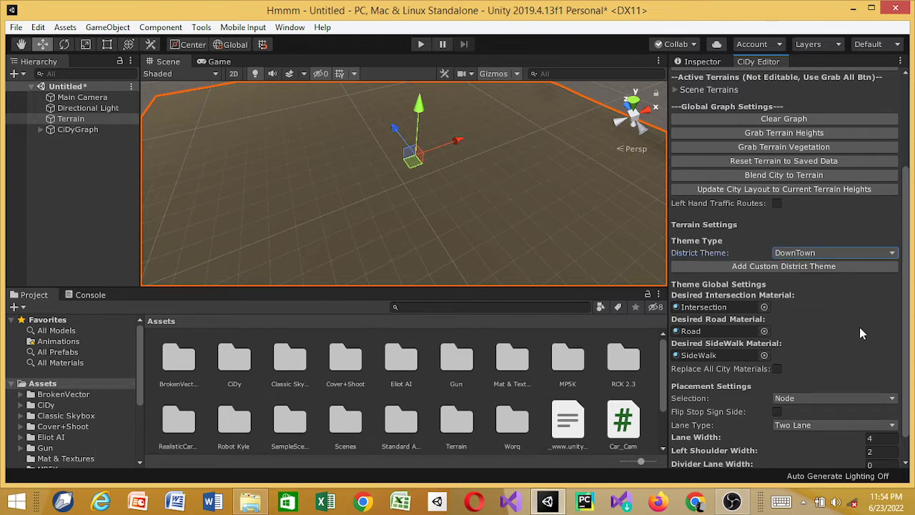
{"action": "left_click", "coordinate": [801, 267]}
{"action": "left_click", "coordinate": [806, 252]}
{"action": "left_click", "coordinate": [806, 252]}
{"action": "scroll", "coordinate": [849, 308], "scroll_direction": "down", "scroll_amount": 1}
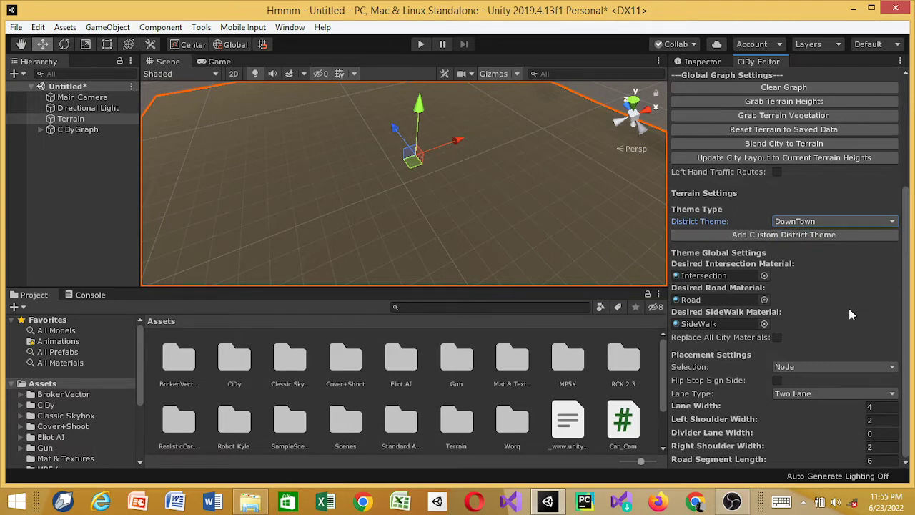
{"action": "left_click", "coordinate": [782, 395]}
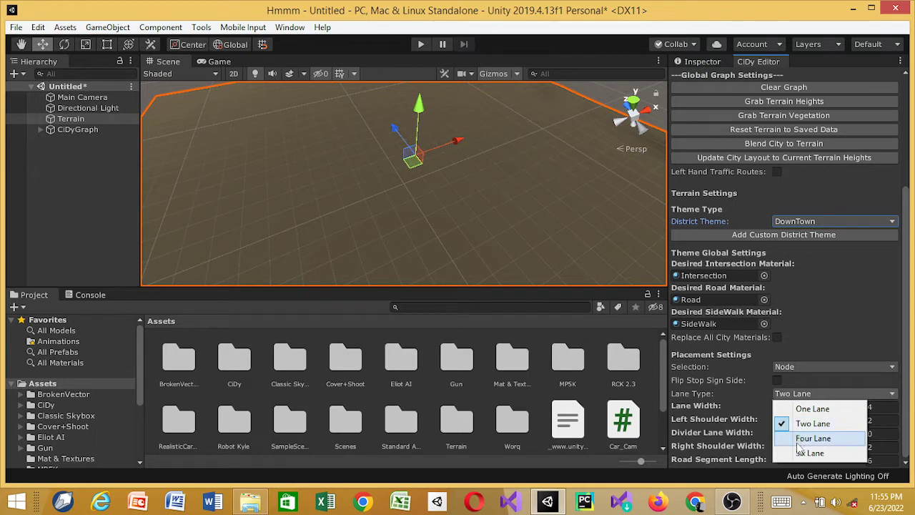
{"action": "left_click", "coordinate": [825, 394]}
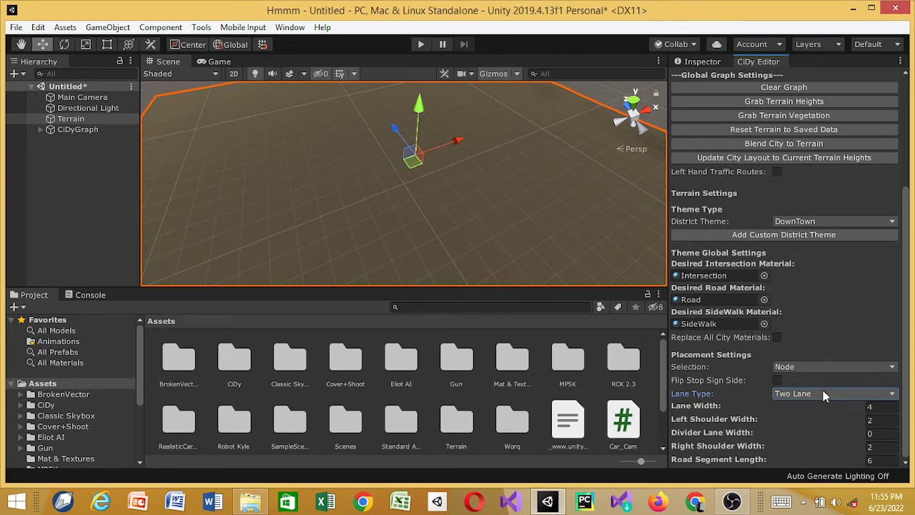
- Place four road nodes on the terrain and connect them into a closed two-lane loop to generate a DownTown city block
{"action": "scroll", "coordinate": [498, 231], "scroll_direction": "up", "scroll_amount": 4}
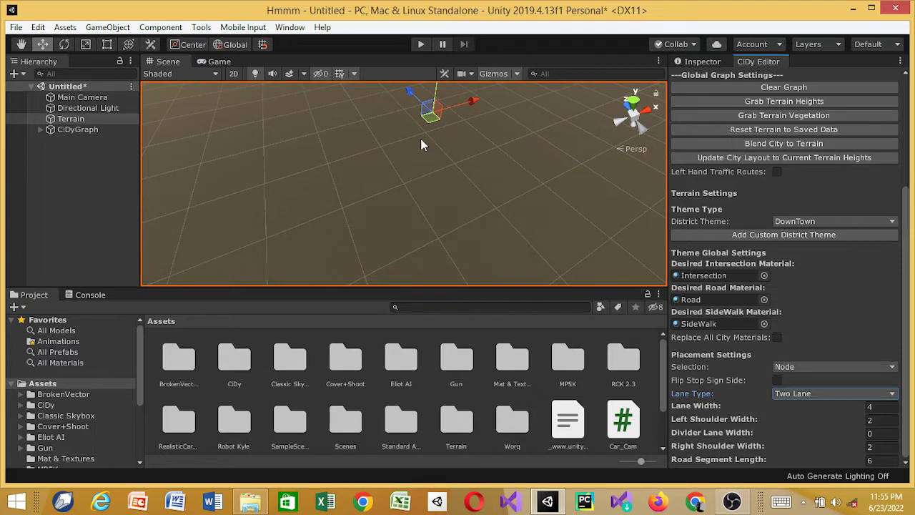
{"action": "left_click", "coordinate": [326, 166], "text": "shift"}
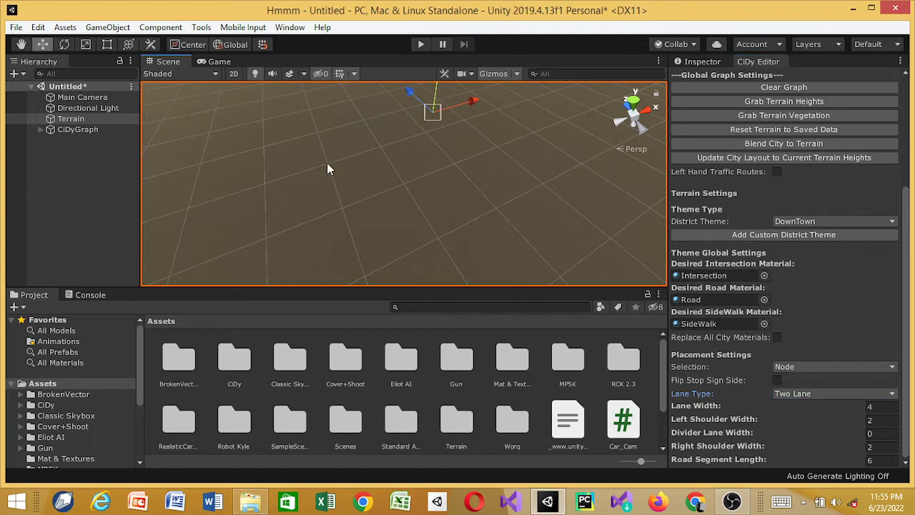
{"action": "left_click", "coordinate": [327, 165], "text": "shift"}
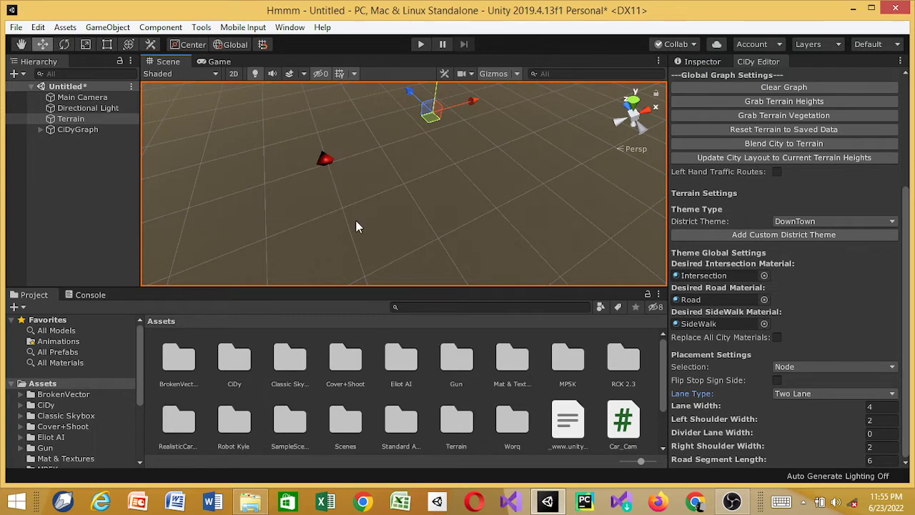
{"action": "left_click", "coordinate": [365, 280], "text": "shift"}
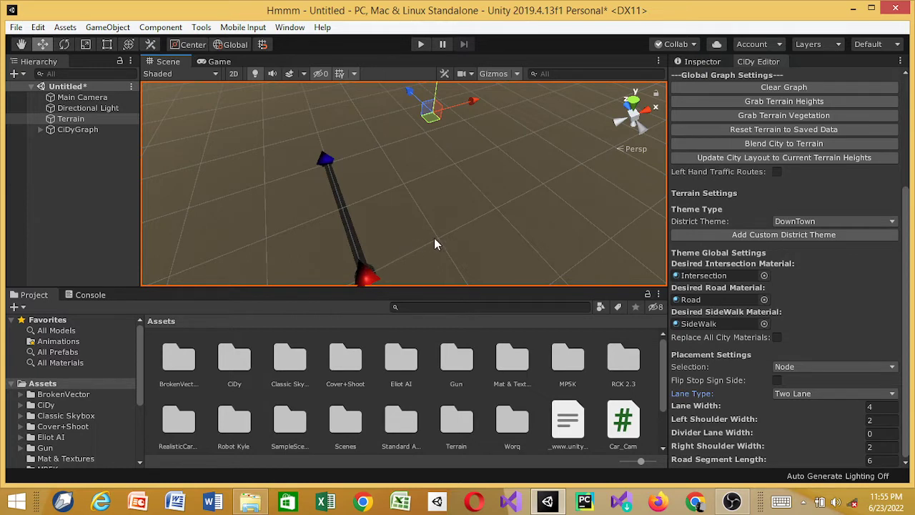
{"action": "left_click", "coordinate": [495, 207]}
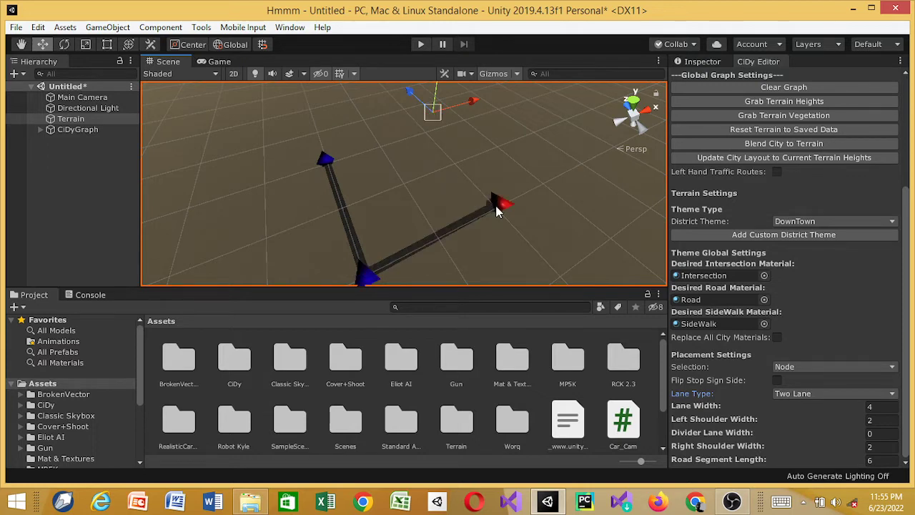
{"action": "left_click", "coordinate": [424, 130]}
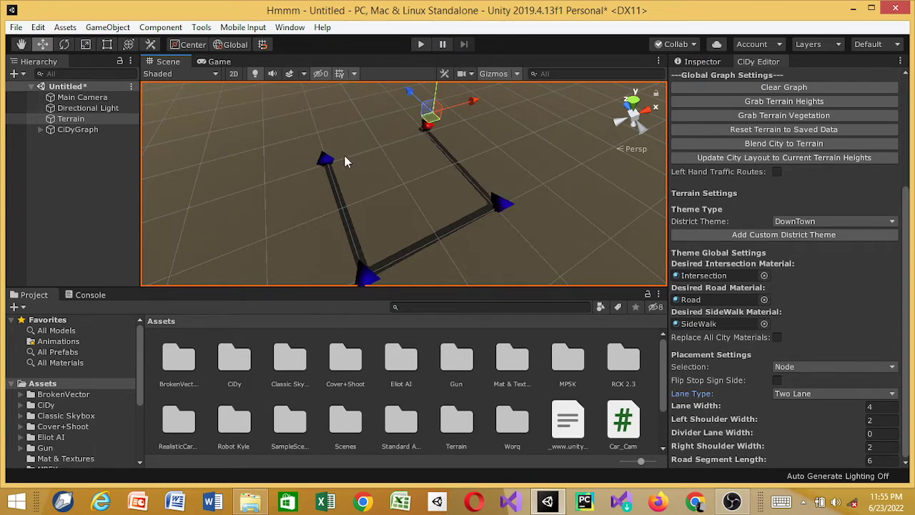
{"action": "left_click", "coordinate": [326, 160]}
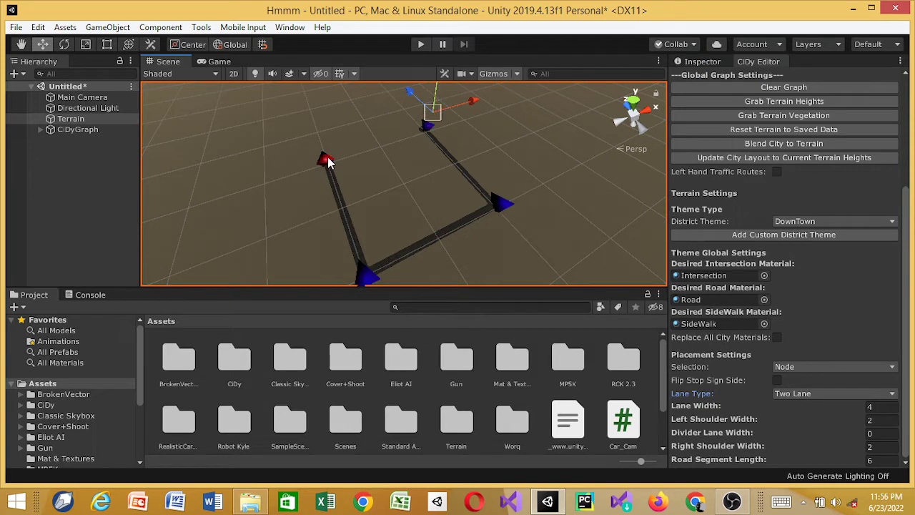
{"action": "left_click", "coordinate": [428, 127]}
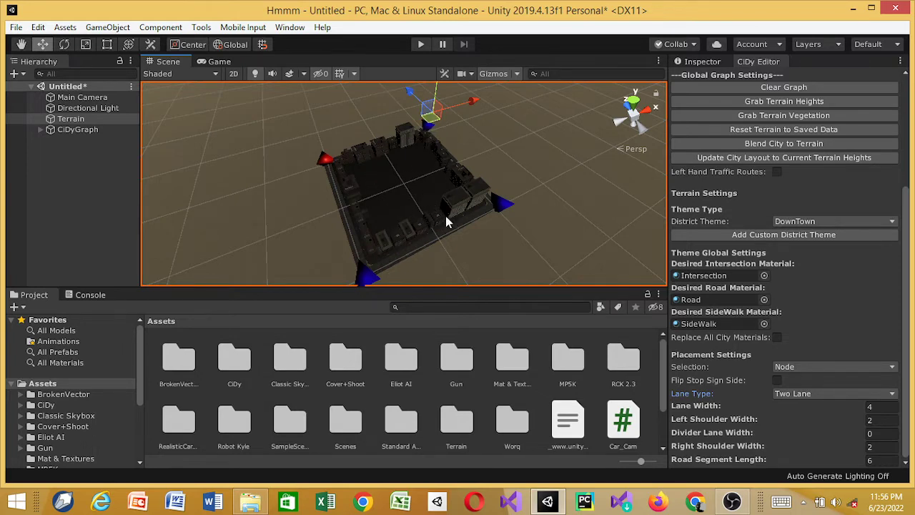
- Examine the generated DownTown block up close and the open ground beside it
{"action": "scroll", "coordinate": [446, 216], "scroll_direction": "up", "scroll_amount": 5}
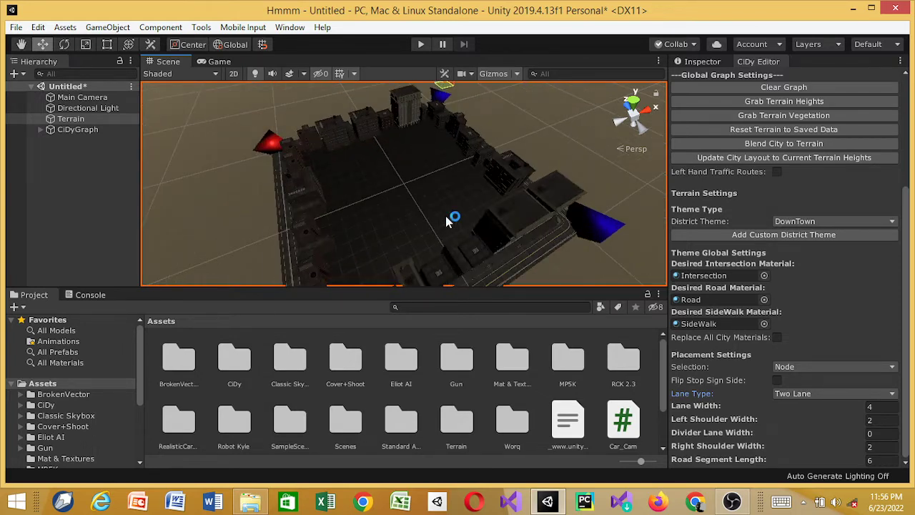
{"action": "scroll", "coordinate": [446, 216], "scroll_direction": "up", "scroll_amount": 4}
{"action": "scroll", "coordinate": [446, 216], "scroll_direction": "down", "scroll_amount": 3}
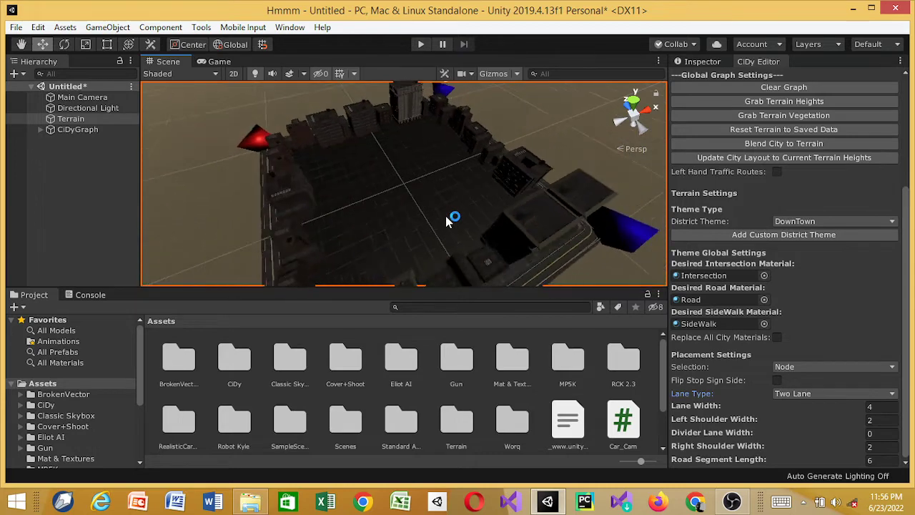
{"action": "scroll", "coordinate": [447, 218], "scroll_direction": "down", "scroll_amount": 6}
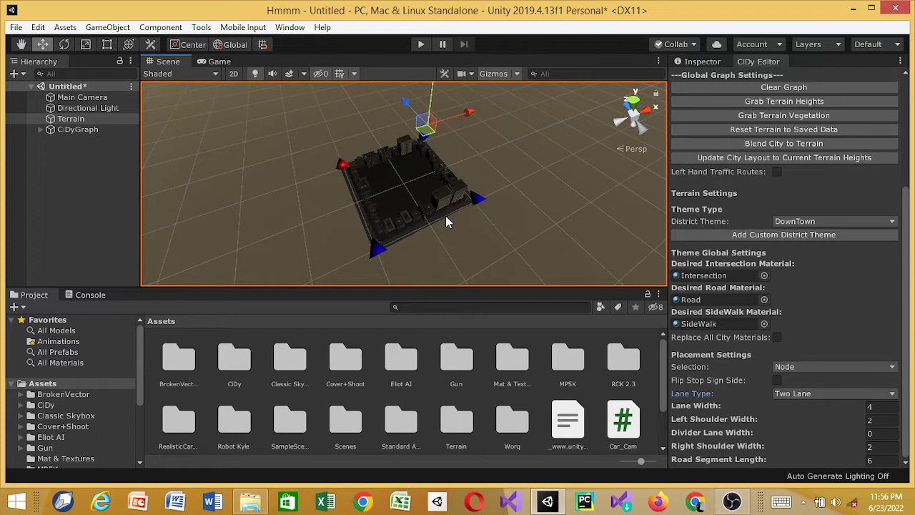
{"action": "key", "text": "Right"}
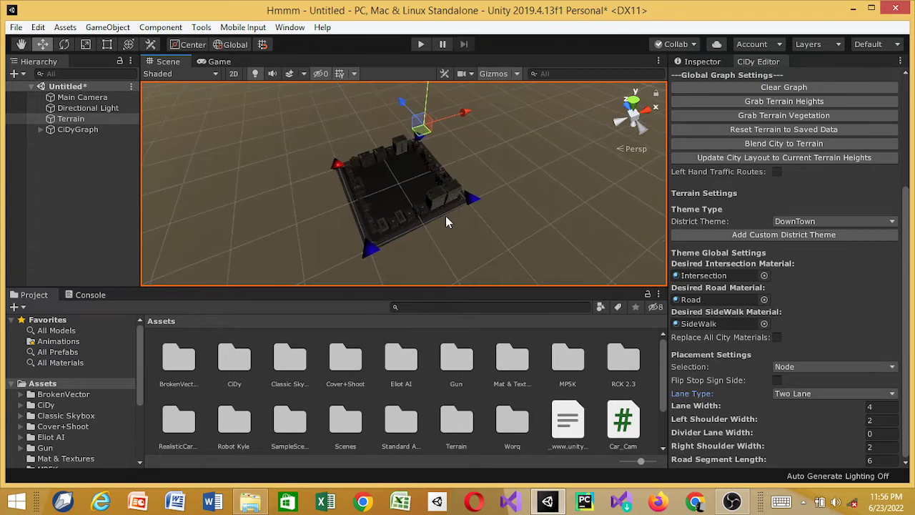
{"action": "key", "text": "Up"}
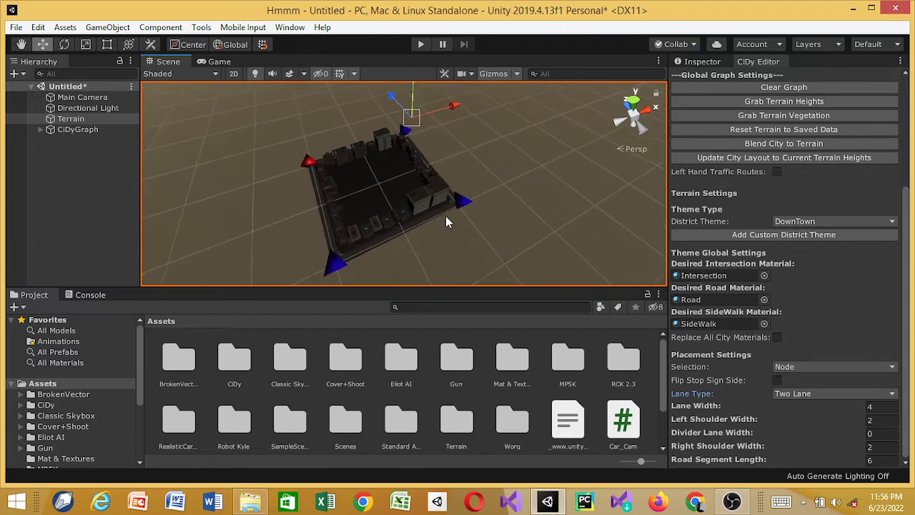
{"action": "key", "text": "Right"}
{"action": "key", "text": "Right"}
{"action": "key", "text": "Right"}
{"action": "key", "text": "Right"}
{"action": "key", "text": "Right"}
{"action": "key", "text": "Right"}
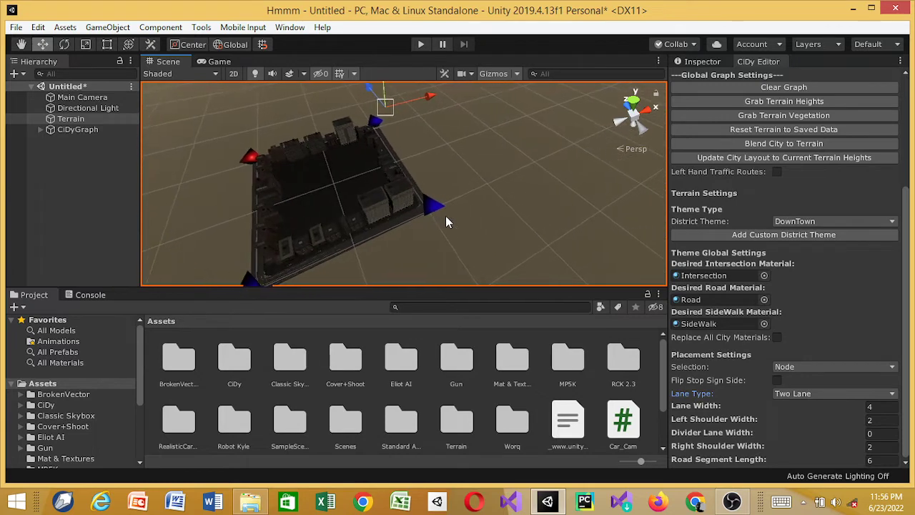
{"action": "key", "text": "Right"}
{"action": "key", "text": "Right"}
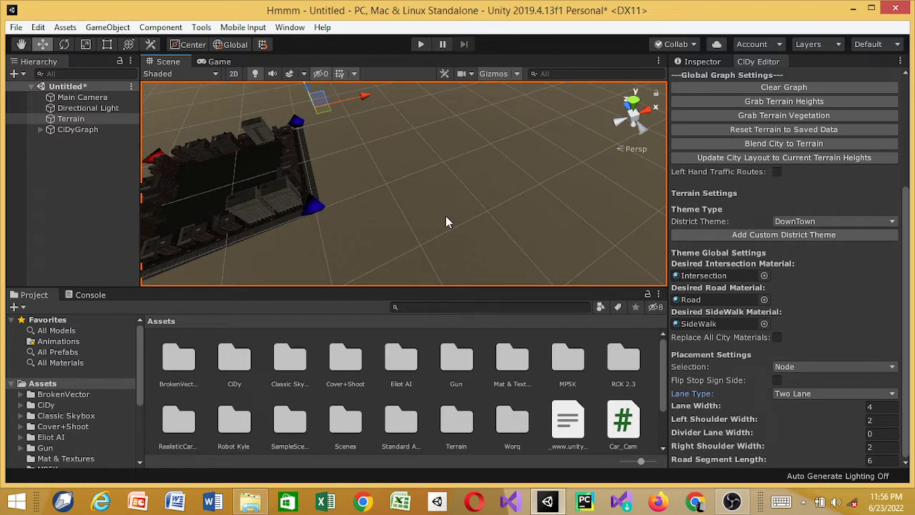
{"action": "key", "text": "f"}
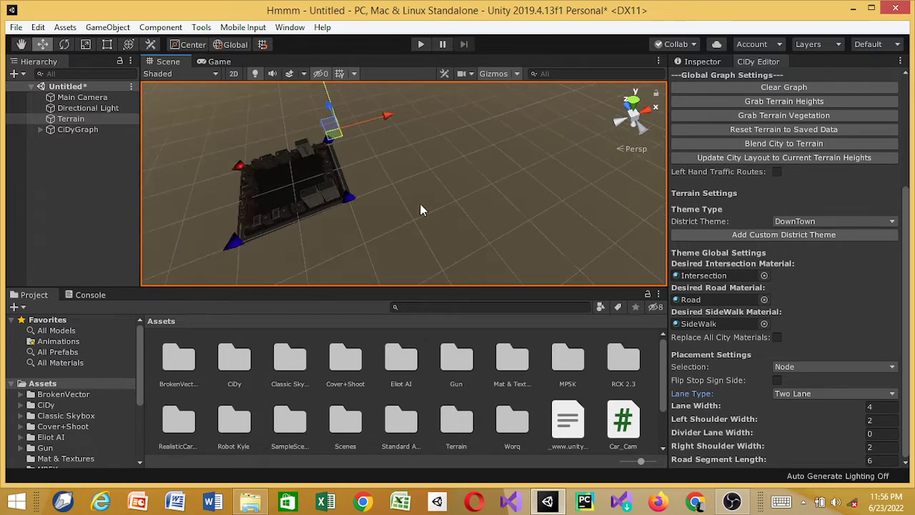
- Extend a road from the block's far corner node to a new node on the open ground, and set the district theme to Industrial
{"action": "scroll", "coordinate": [357, 177], "scroll_direction": "up", "scroll_amount": 5}
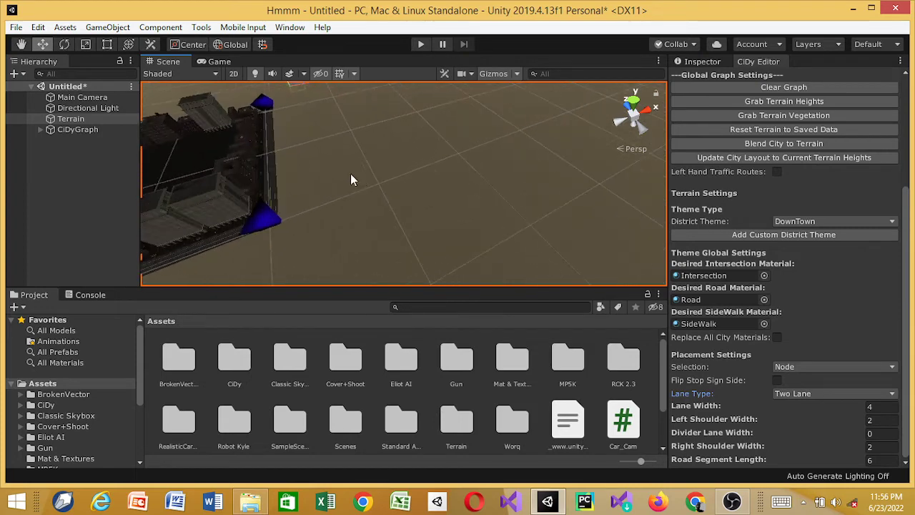
{"action": "left_click", "coordinate": [275, 105]}
{"action": "scroll", "coordinate": [428, 164], "scroll_direction": "down", "scroll_amount": 3}
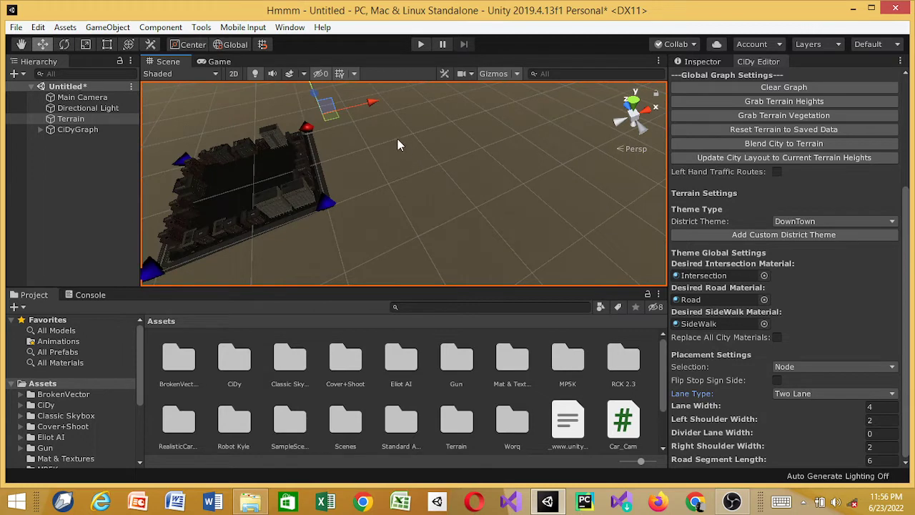
{"action": "key", "text": "shift"}
{"action": "left_click", "coordinate": [399, 140], "text": "shift"}
{"action": "left_click", "coordinate": [791, 221]}
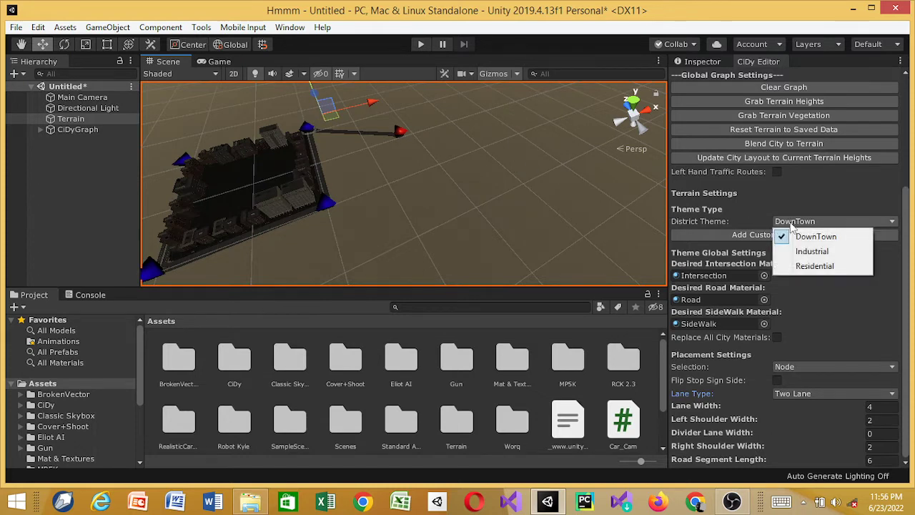
{"action": "left_click", "coordinate": [794, 252]}
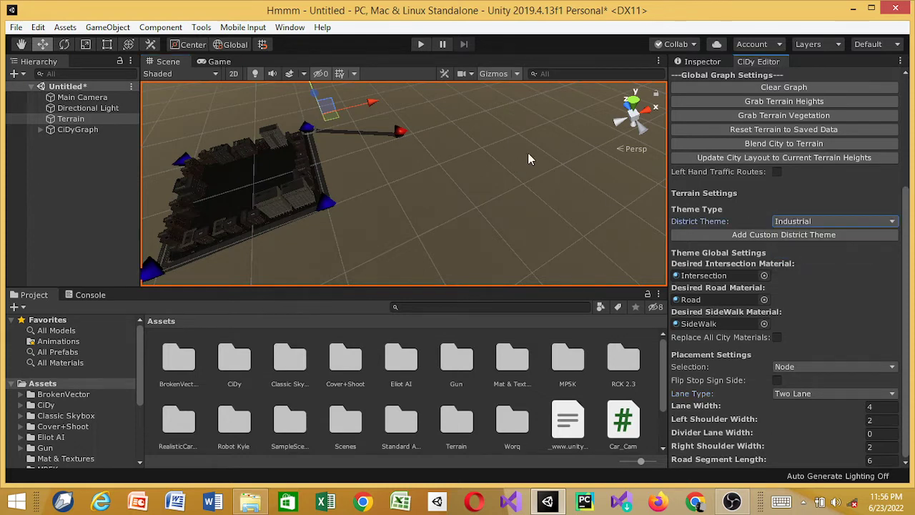
- Add two more road nodes on the open ground and close the loop at the DownTown block's near corner to generate an Industrial block
{"action": "left_click", "coordinate": [435, 170]}
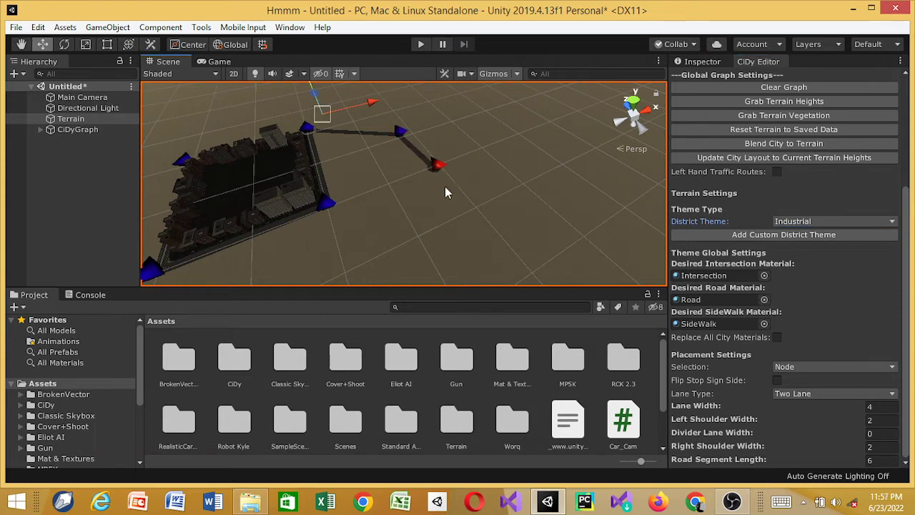
{"action": "left_click", "coordinate": [415, 214]}
{"action": "left_click", "coordinate": [329, 205]}
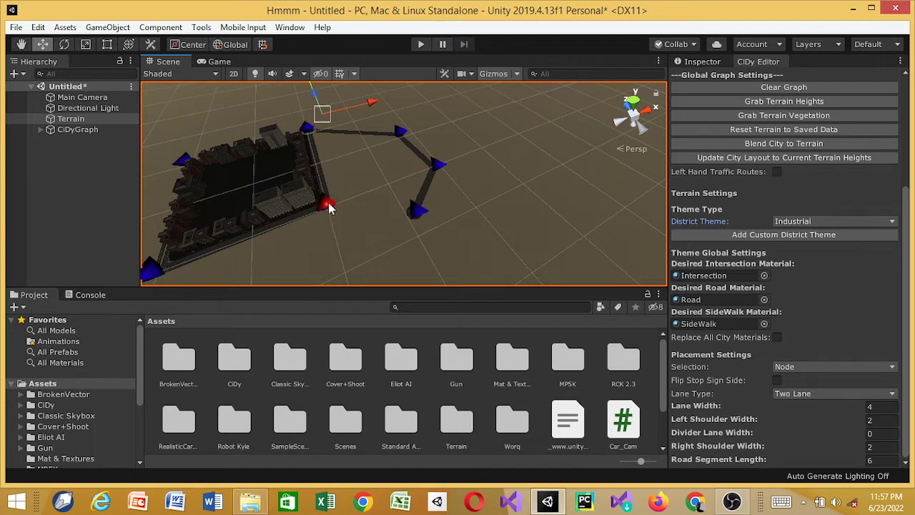
{"action": "left_click", "coordinate": [416, 215]}
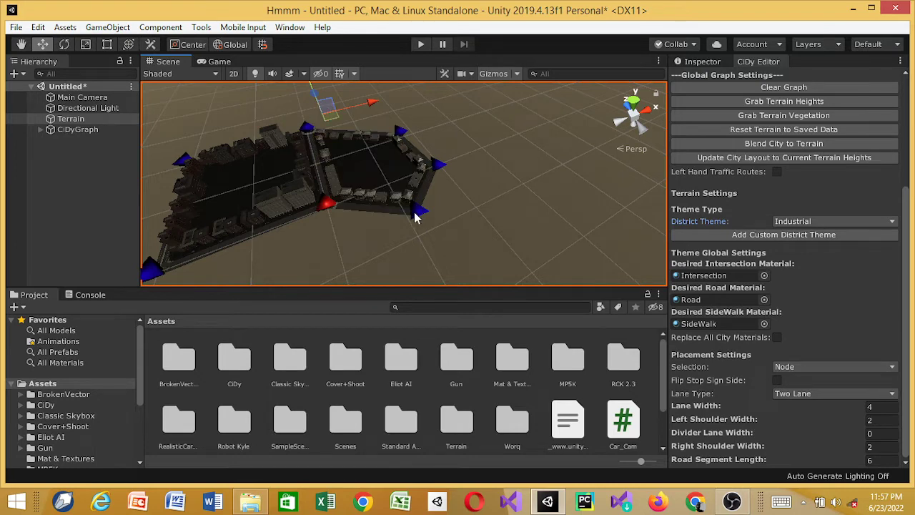
{"action": "scroll", "coordinate": [416, 217], "scroll_direction": "up", "scroll_amount": 5}
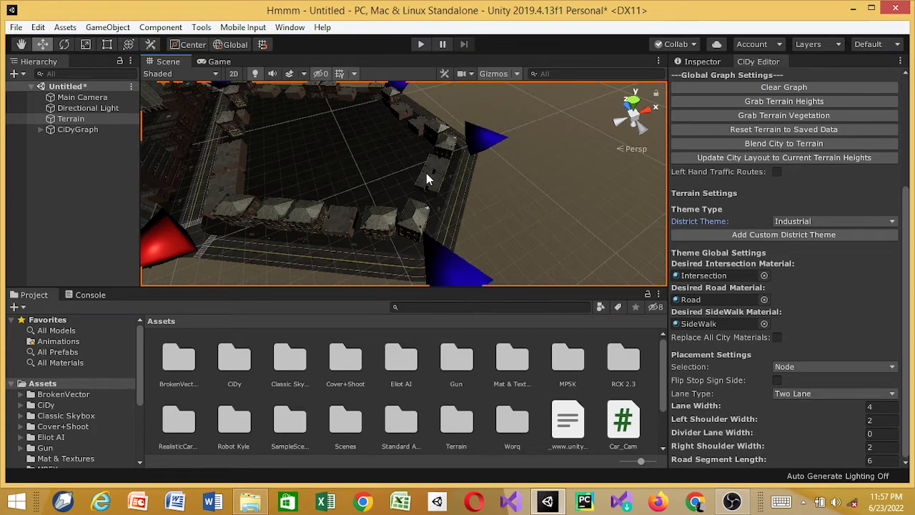
{"action": "scroll", "coordinate": [510, 184], "scroll_direction": "down", "scroll_amount": 8}
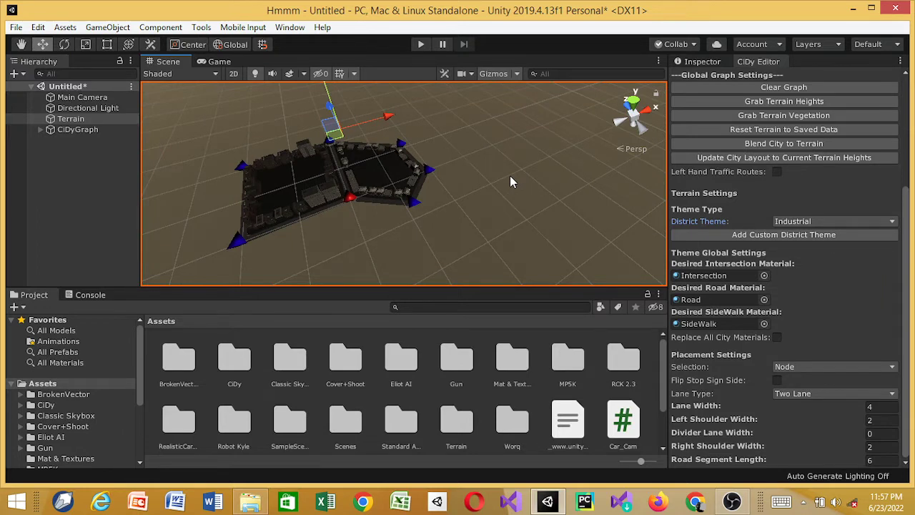
- Set the district theme to Residential and the lane type to One Lane
{"action": "left_click", "coordinate": [795, 223]}
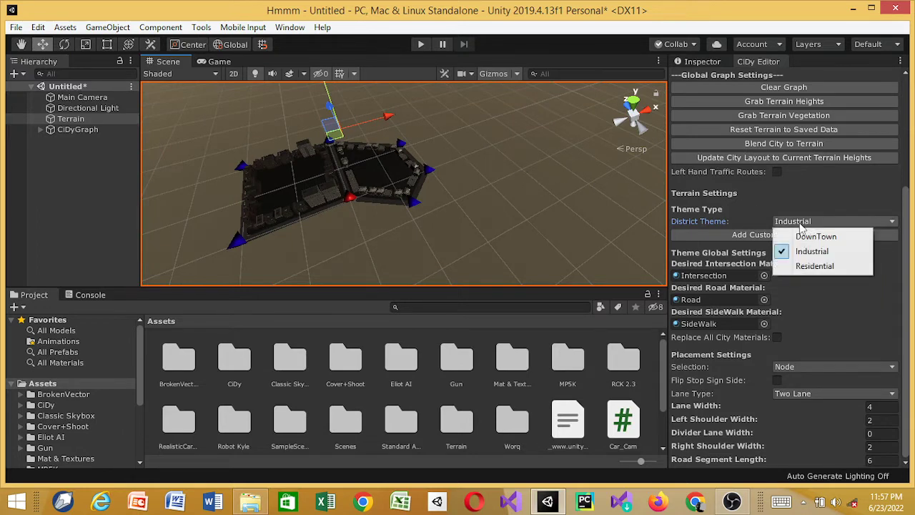
{"action": "left_click", "coordinate": [815, 266]}
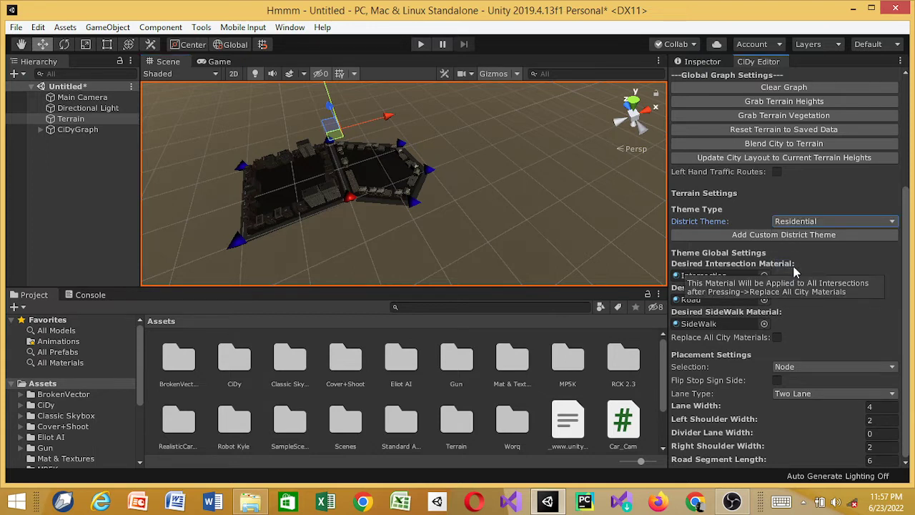
{"action": "left_click", "coordinate": [817, 393]}
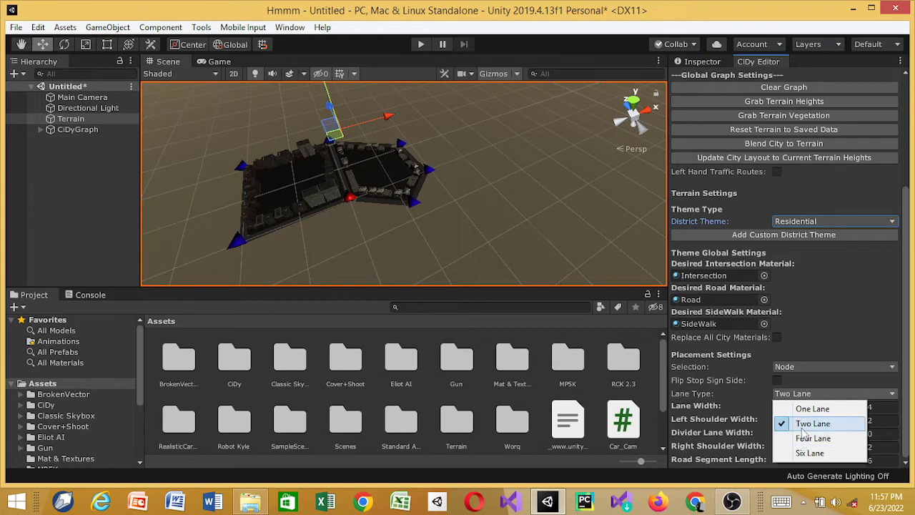
{"action": "left_click", "coordinate": [808, 408]}
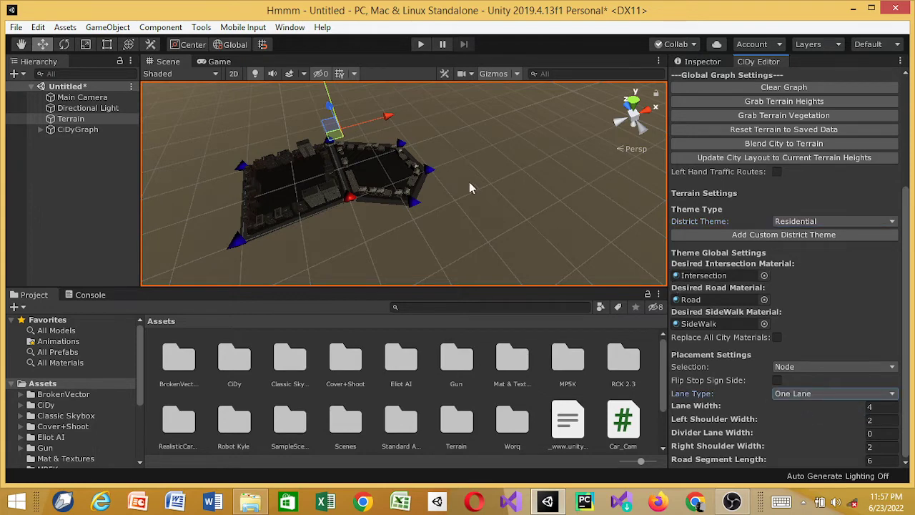
- Run a one-lane road from the Industrial block's outermost corner through three new nodes and back to its near corner to generate a Residential block
{"action": "left_click", "coordinate": [429, 173]}
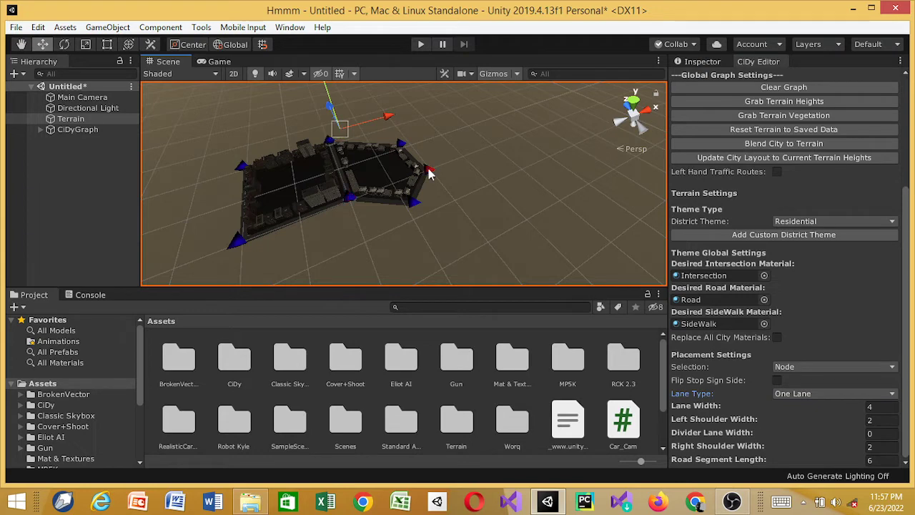
{"action": "left_click", "coordinate": [494, 146], "text": "shift"}
{"action": "left_click", "coordinate": [512, 204], "text": "shift"}
{"action": "left_click", "coordinate": [461, 232], "text": "shift"}
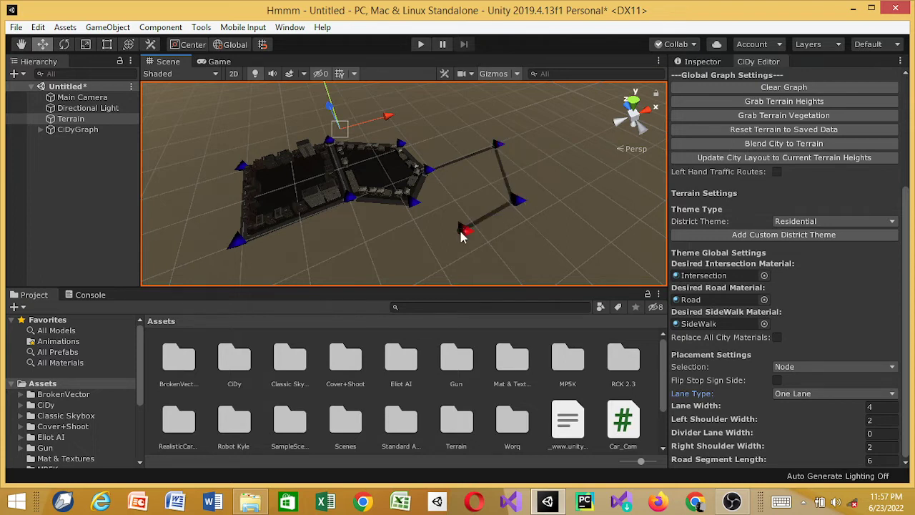
{"action": "left_click", "coordinate": [415, 204]}
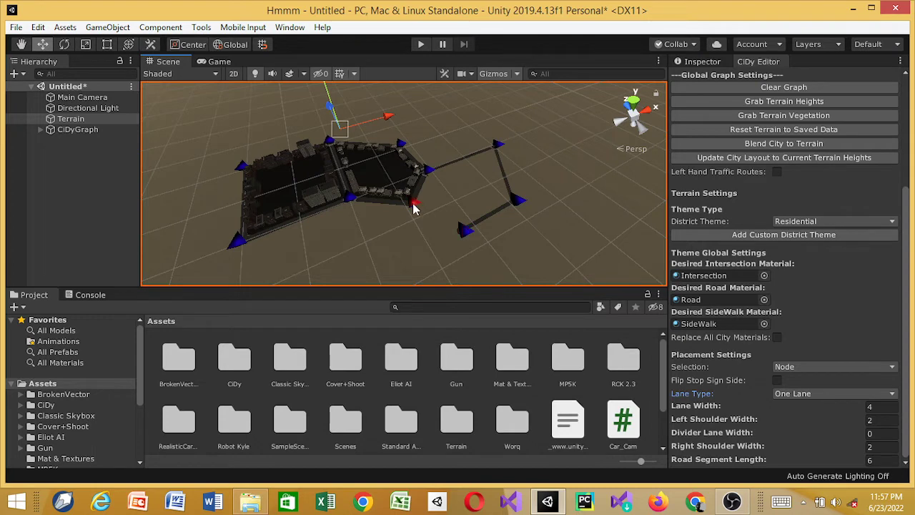
{"action": "left_click", "coordinate": [463, 229], "text": "shift"}
{"action": "scroll", "coordinate": [553, 181], "scroll_direction": "up", "scroll_amount": 5}
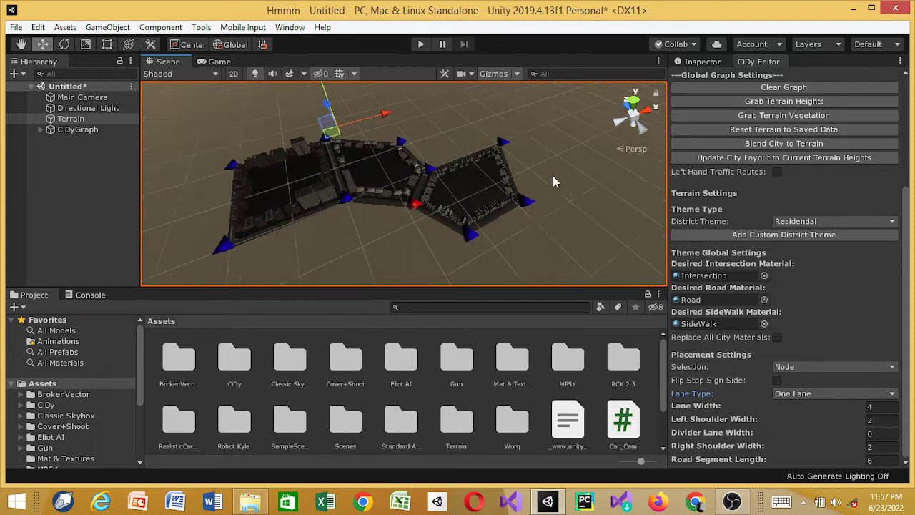
{"action": "scroll", "coordinate": [553, 182], "scroll_direction": "down", "scroll_amount": 8}
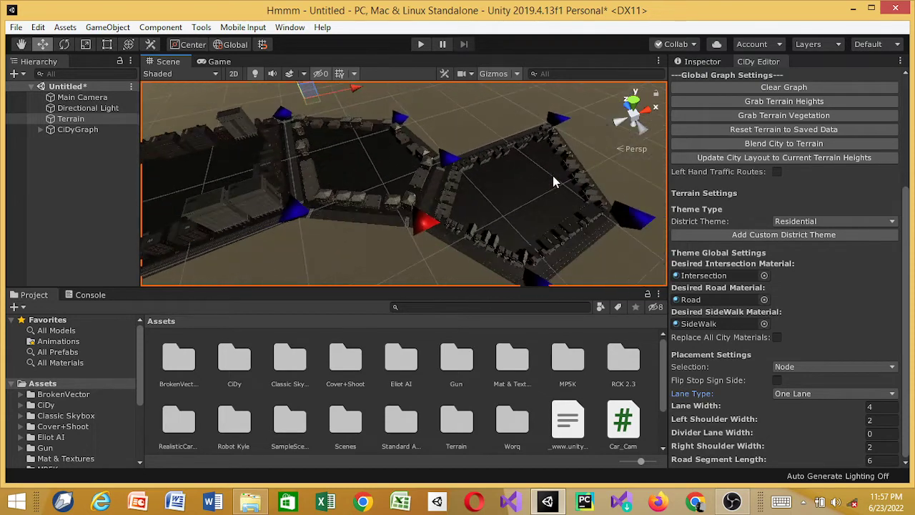
{"action": "scroll", "coordinate": [553, 182], "scroll_direction": "down", "scroll_amount": 2}
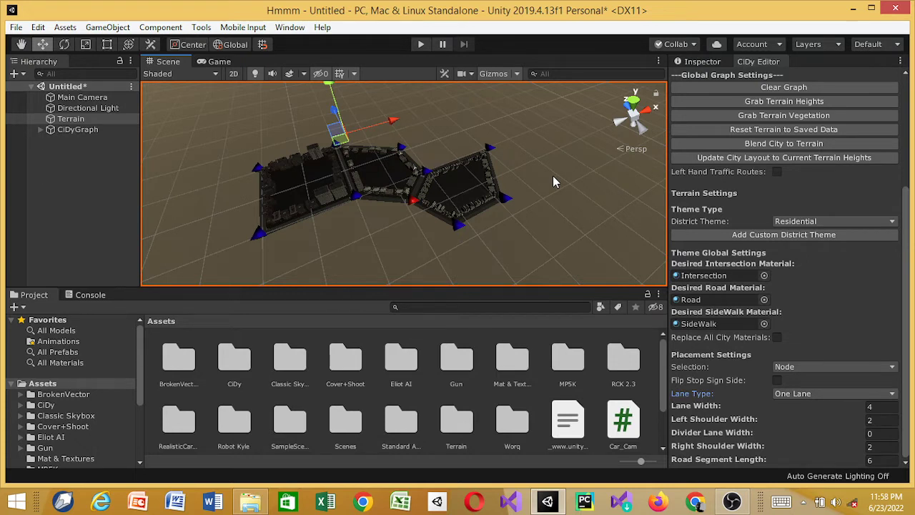
{"action": "scroll", "coordinate": [553, 181], "scroll_direction": "down", "scroll_amount": 3}
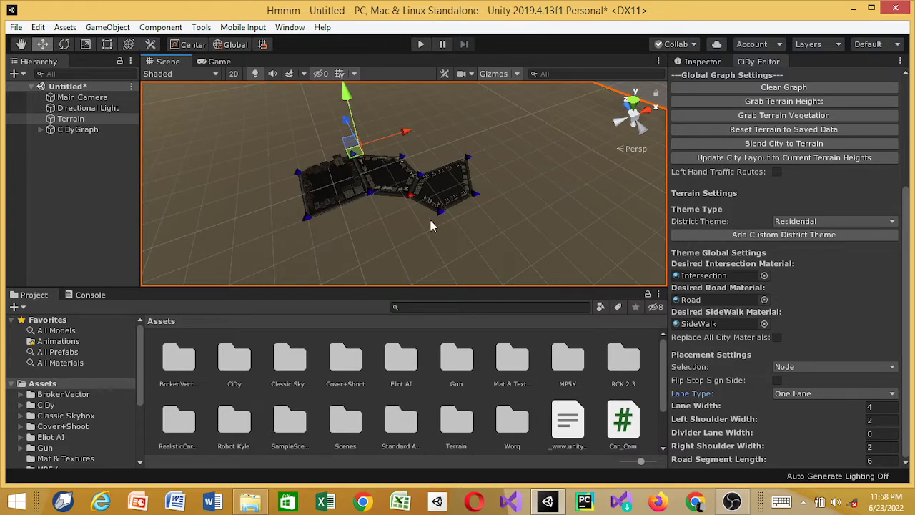
- Set the lane type to Four Lane and the district theme to Industrial
{"action": "left_click", "coordinate": [819, 396]}
{"action": "left_click", "coordinate": [812, 436]}
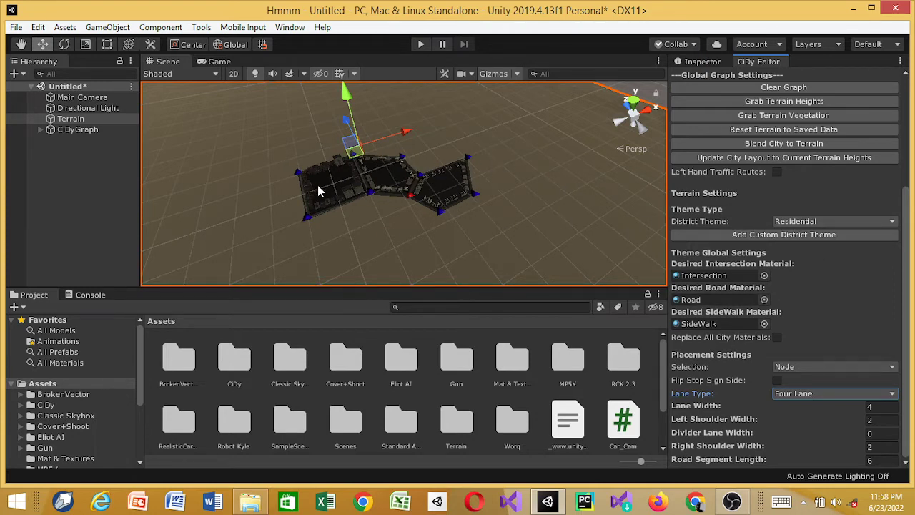
{"action": "left_click", "coordinate": [850, 220]}
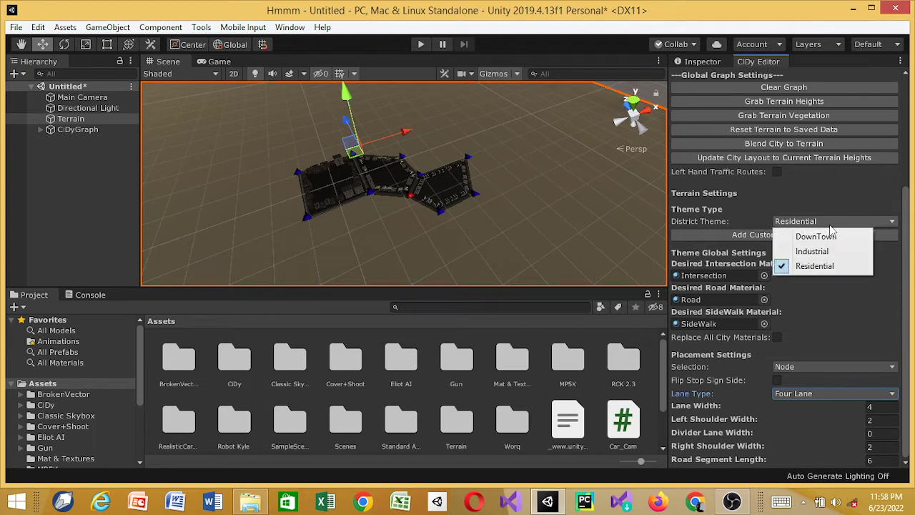
{"action": "left_click", "coordinate": [804, 251]}
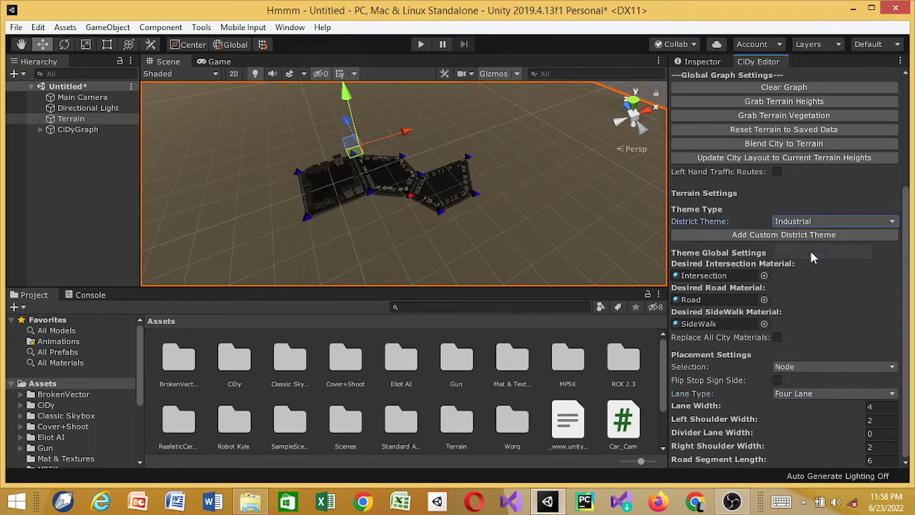
- Run a four-lane road from the DownTown block's near outer corner through two new nodes to the Residential block's near corner, generating an Industrial block
{"action": "key", "text": "shift"}
{"action": "left_click", "coordinate": [307, 218]}
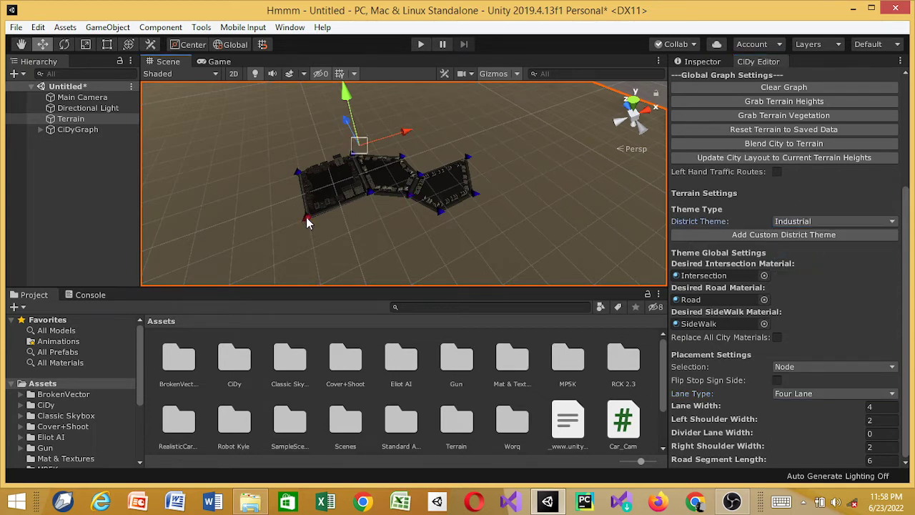
{"action": "left_click", "coordinate": [372, 256], "text": "shift"}
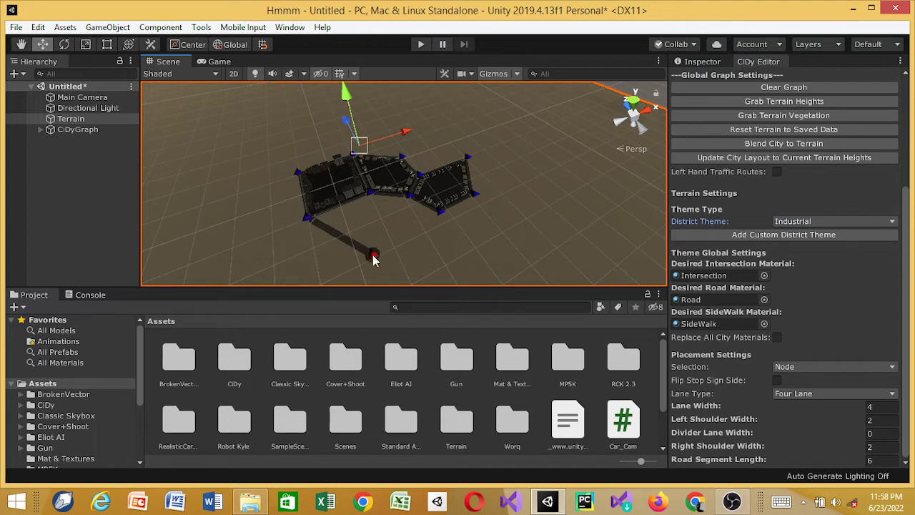
{"action": "left_click", "coordinate": [412, 235], "text": "shift"}
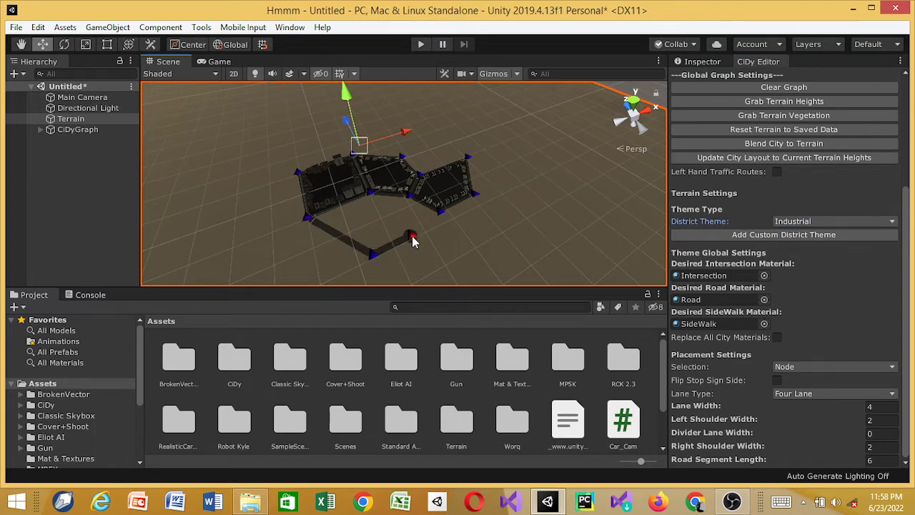
{"action": "left_click", "coordinate": [443, 214]}
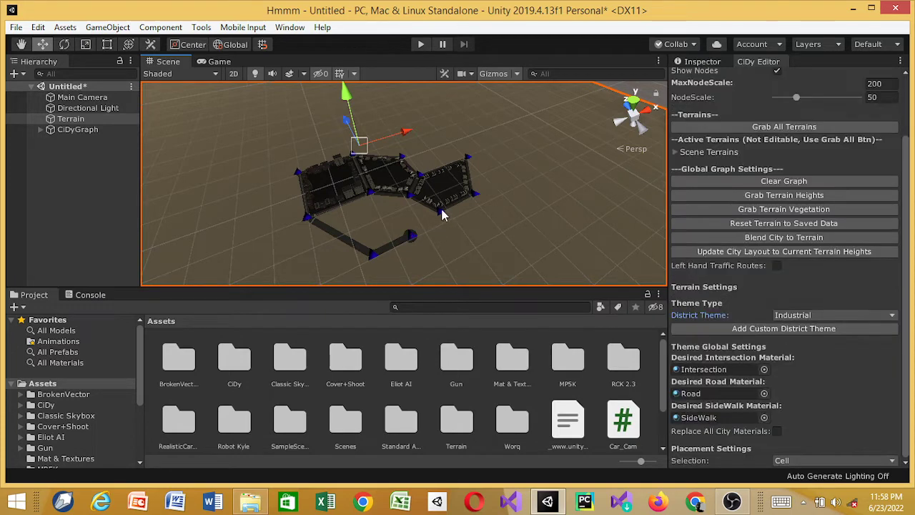
{"action": "left_click", "coordinate": [441, 213], "text": "shift"}
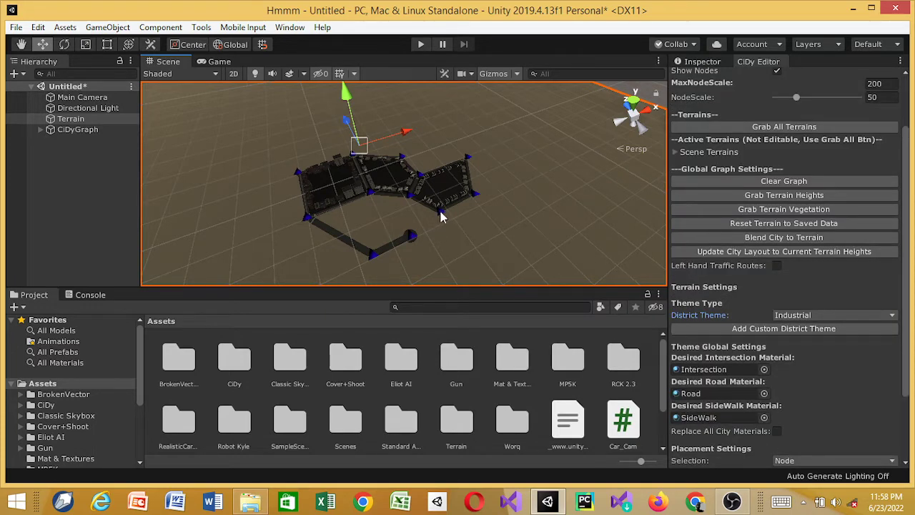
{"action": "left_click", "coordinate": [413, 239]}
{"action": "left_click", "coordinate": [441, 215]}
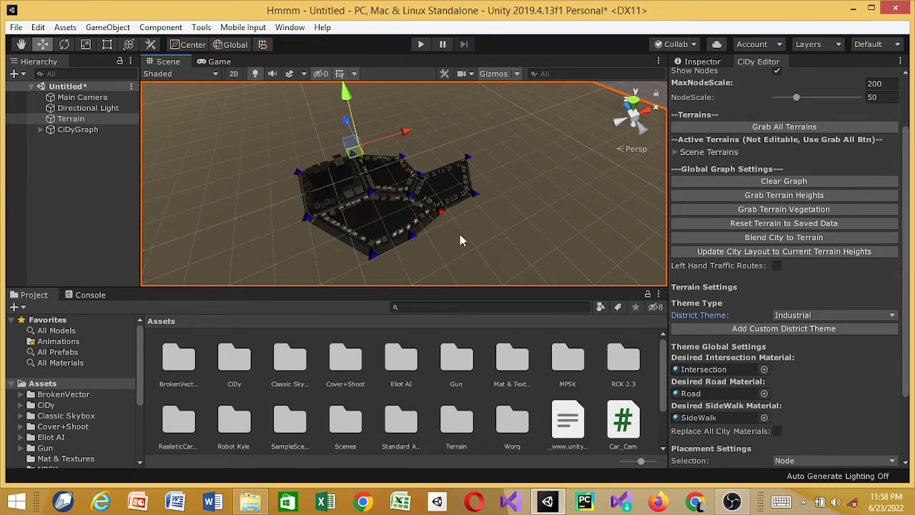
{"action": "scroll", "coordinate": [460, 236], "scroll_direction": "up", "scroll_amount": 5}
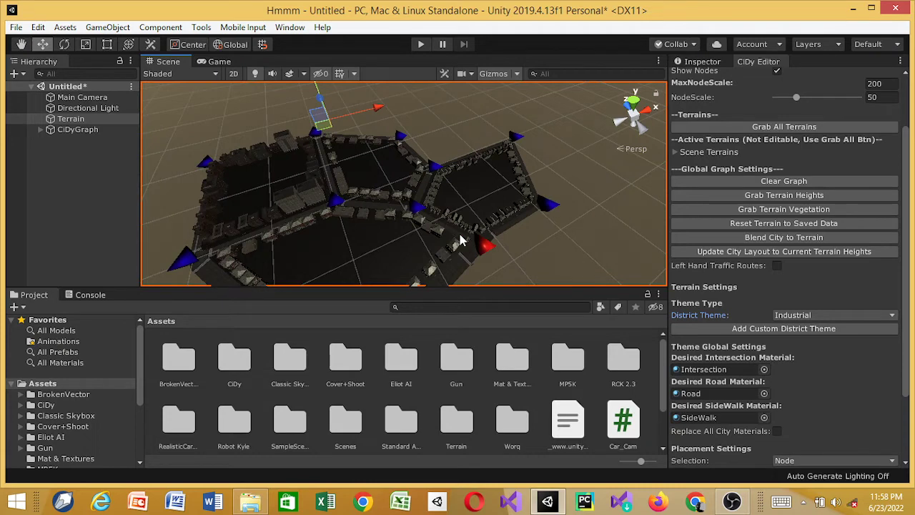
{"action": "scroll", "coordinate": [460, 240], "scroll_direction": "down", "scroll_amount": 6}
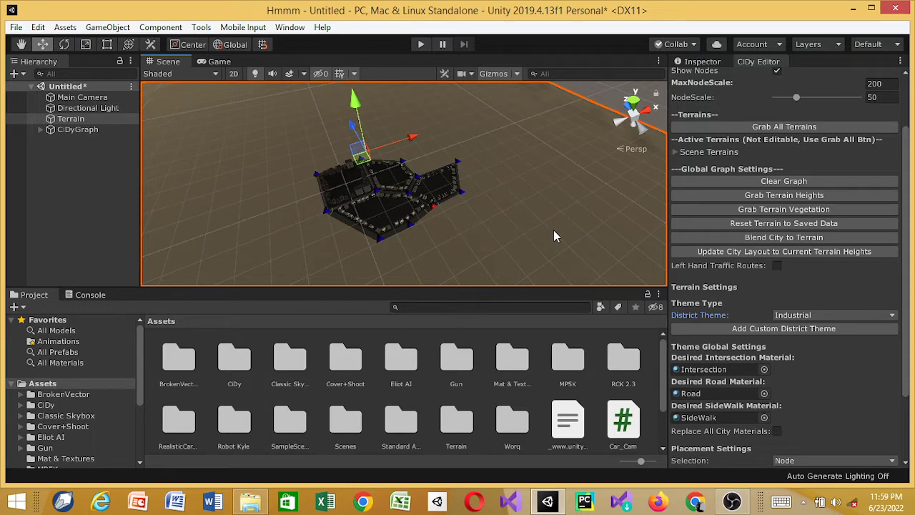
- Set the district theme to Residential and the lane type to Six Lane
{"action": "left_click", "coordinate": [792, 315]}
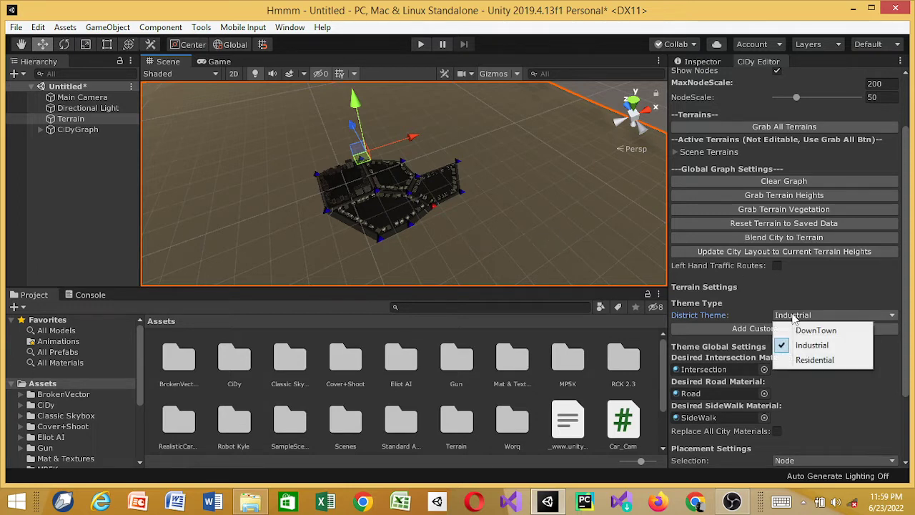
{"action": "left_click", "coordinate": [798, 360]}
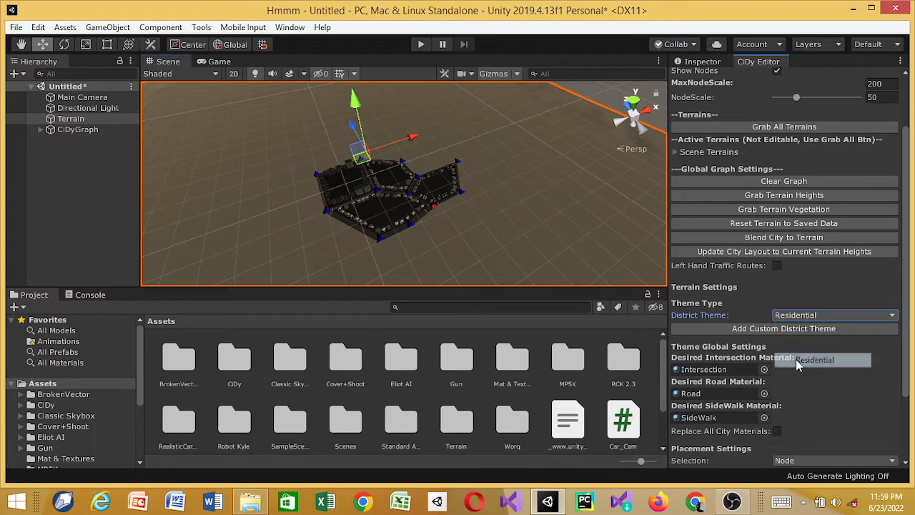
{"action": "scroll", "coordinate": [841, 404], "scroll_direction": "down", "scroll_amount": 3}
{"action": "left_click", "coordinate": [835, 394]}
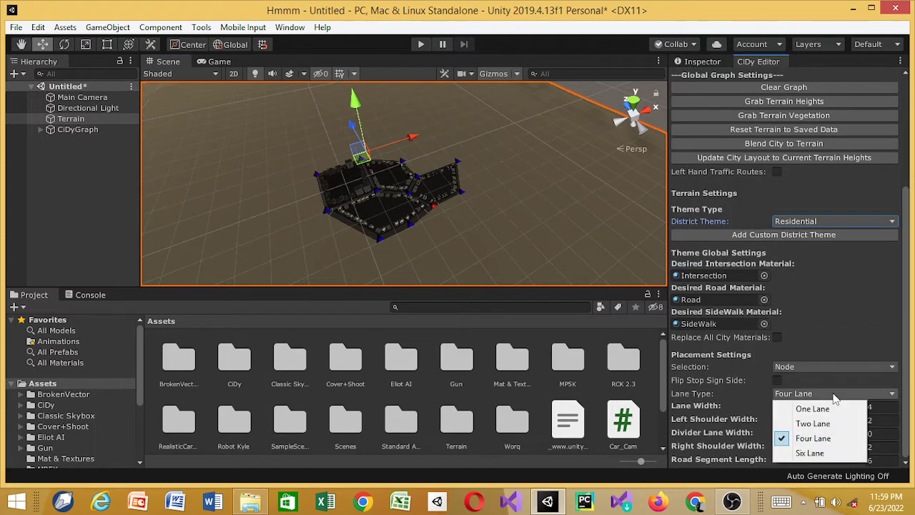
{"action": "left_click", "coordinate": [812, 452]}
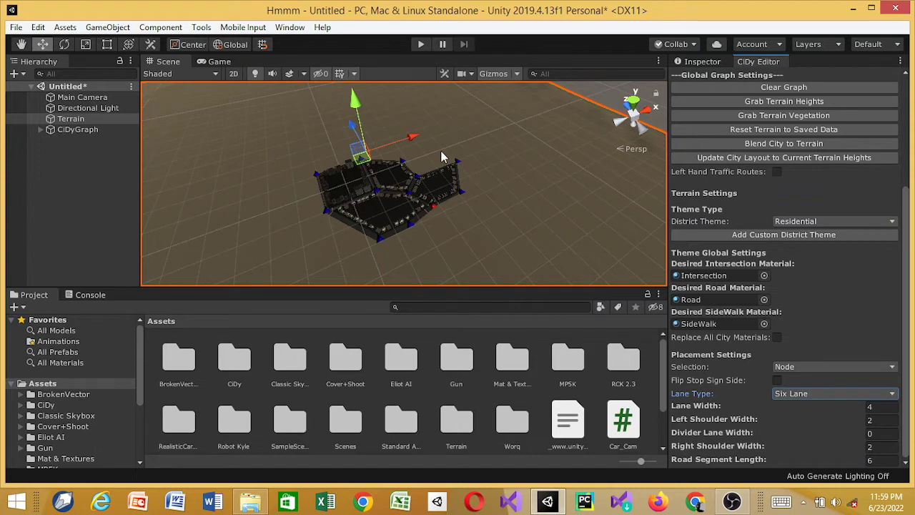
- Extend a six-lane road from the first Industrial block's far corner through five new nodes zigzagging across the open ground behind the blocks
{"action": "left_click", "coordinate": [402, 163]}
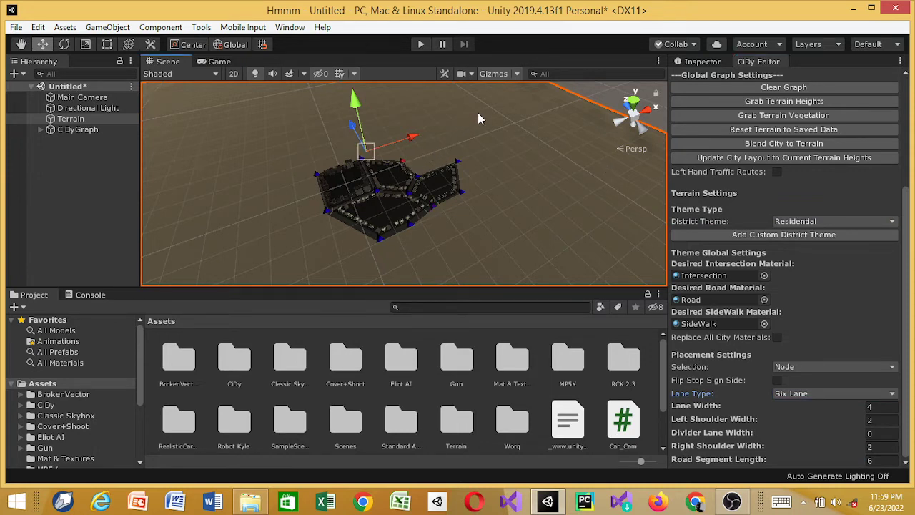
{"action": "left_click", "coordinate": [438, 106], "text": "shift"}
{"action": "left_click", "coordinate": [505, 109], "text": "shift"}
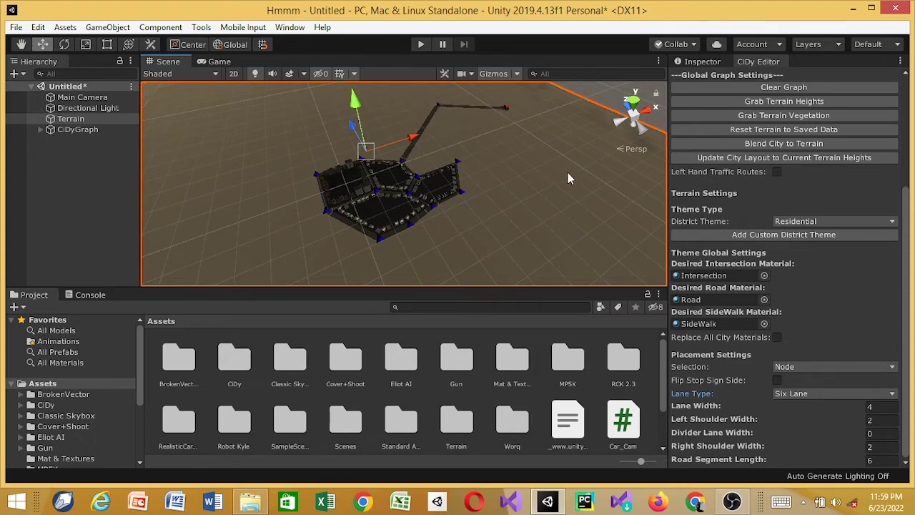
{"action": "left_click", "coordinate": [472, 125], "text": "shift"}
{"action": "left_click", "coordinate": [456, 131], "text": "shift"}
{"action": "left_click", "coordinate": [498, 152], "text": "shift"}
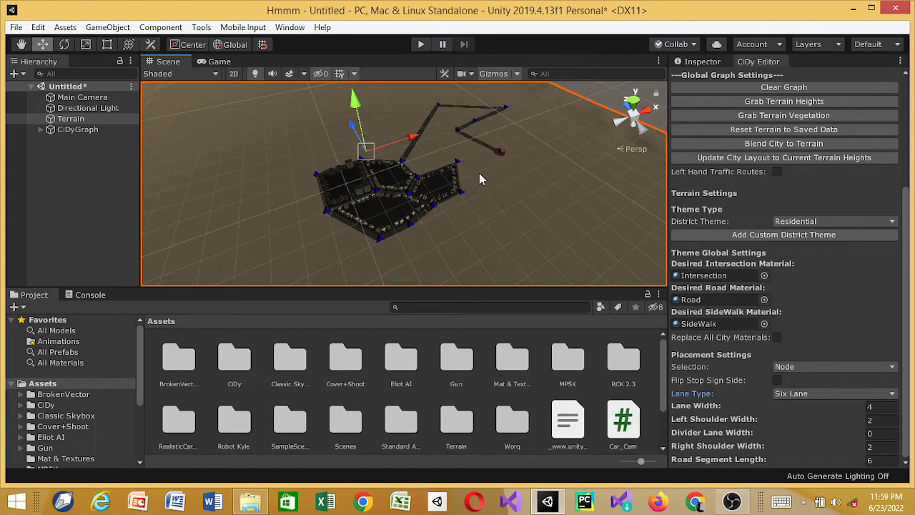
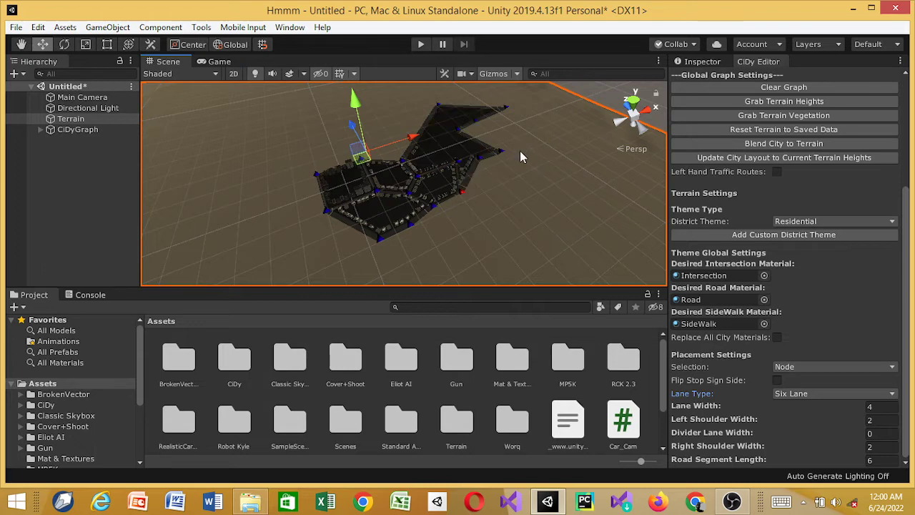
{"action": "scroll", "coordinate": [520, 151], "scroll_direction": "up", "scroll_amount": 5}
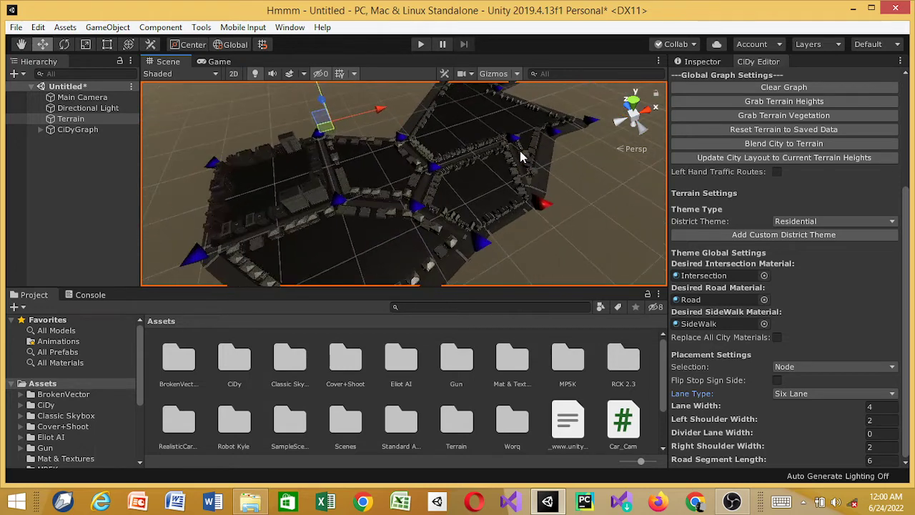
{"action": "key", "text": "Right"}
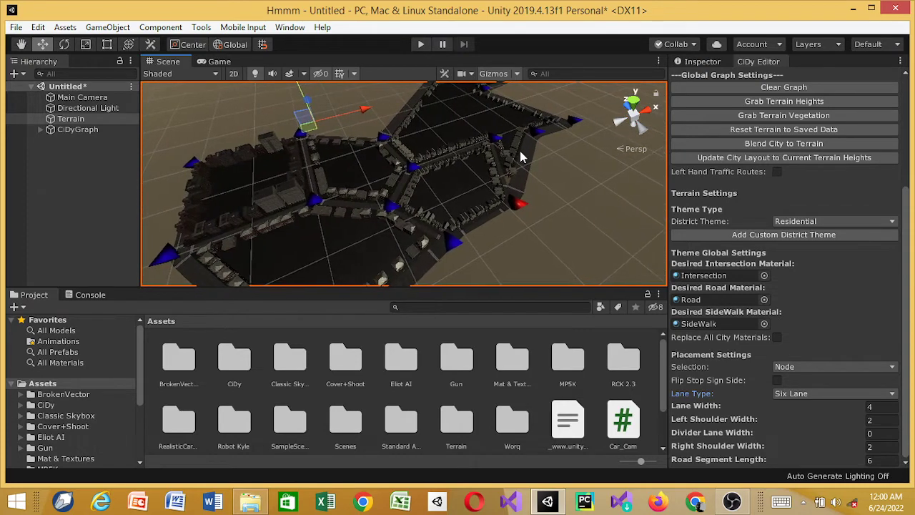
{"action": "key", "text": "Right"}
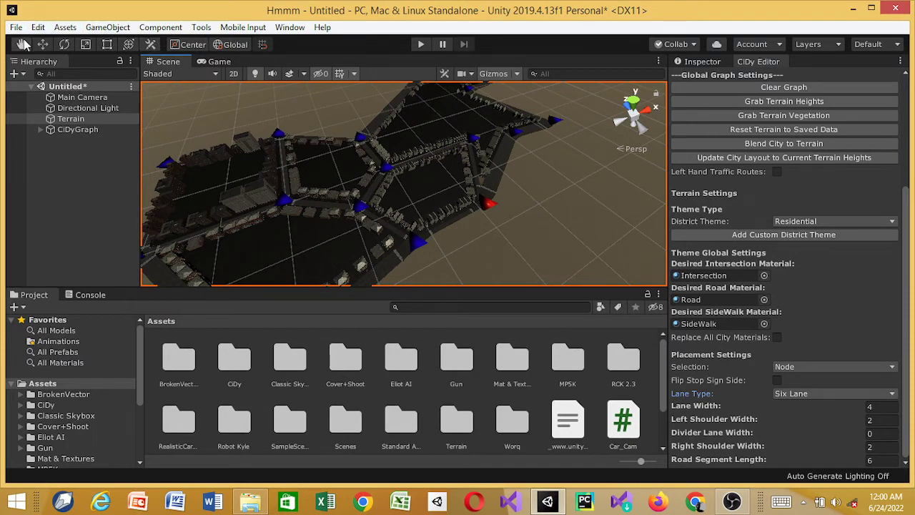
{"action": "left_click", "coordinate": [43, 44]}
{"action": "scroll", "coordinate": [490, 154], "scroll_direction": "down", "scroll_amount": 8}
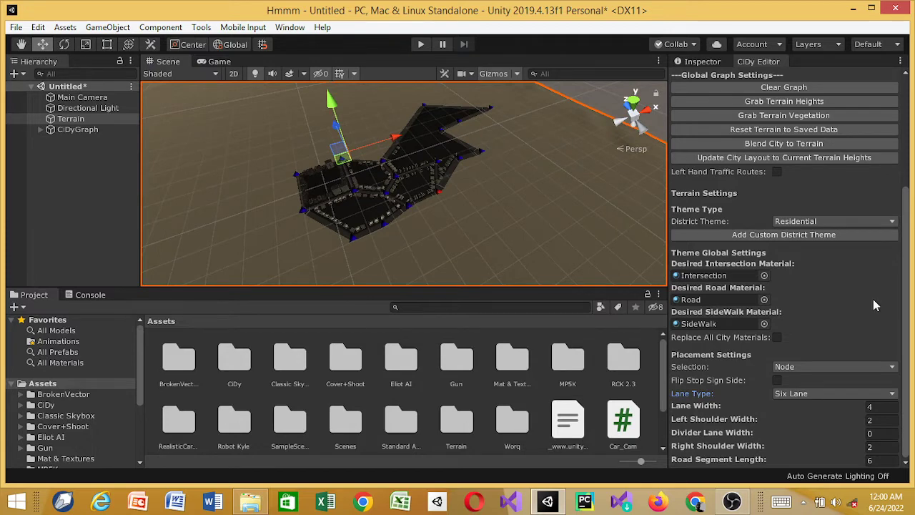
- Run a One Lane road from the outermost tip of the six-lane zigzag through three new nodes back to the city's near-edge node, closing Residential blocks
{"action": "left_click", "coordinate": [816, 395]}
{"action": "left_click", "coordinate": [810, 410]}
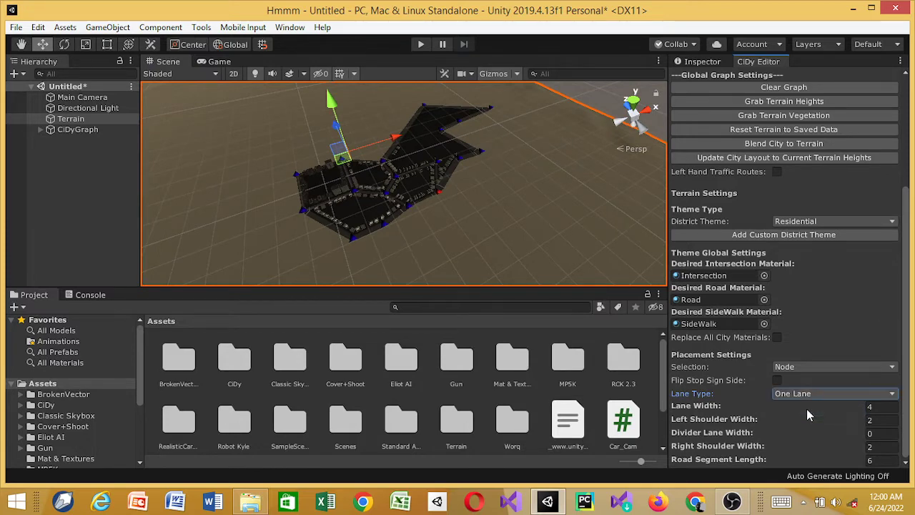
{"action": "left_click", "coordinate": [492, 107], "text": "shift"}
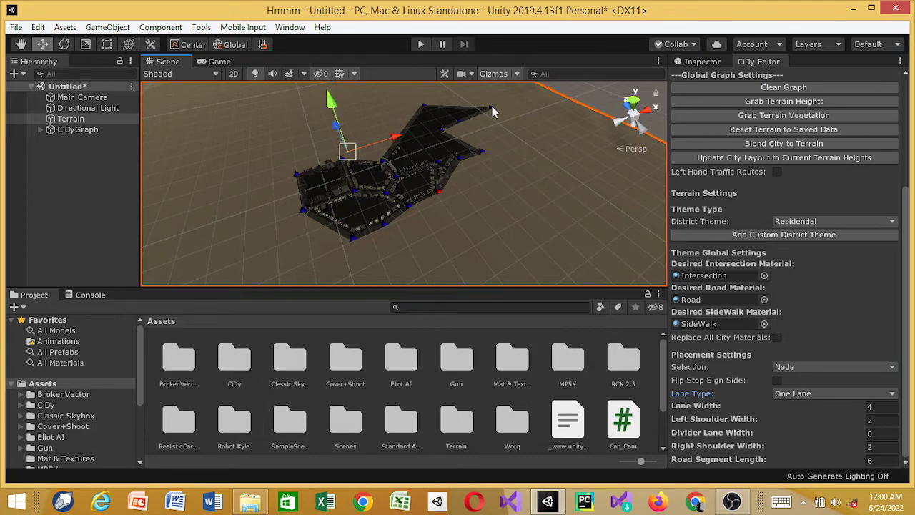
{"action": "scroll", "coordinate": [492, 106], "scroll_direction": "up", "scroll_amount": 2}
{"action": "scroll", "coordinate": [492, 106], "scroll_direction": "down", "scroll_amount": 1}
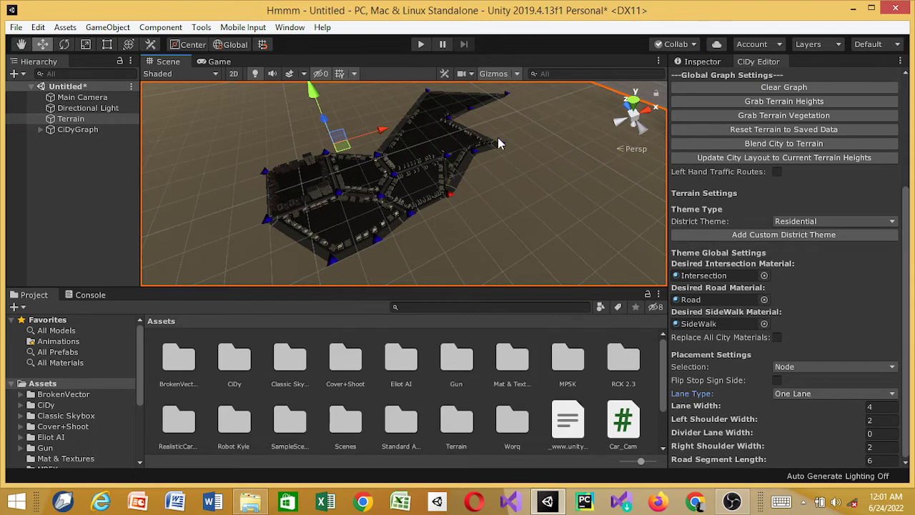
{"action": "left_click_drag", "start_coordinate": [499, 143], "coordinate": [521, 153], "text": "alt"}
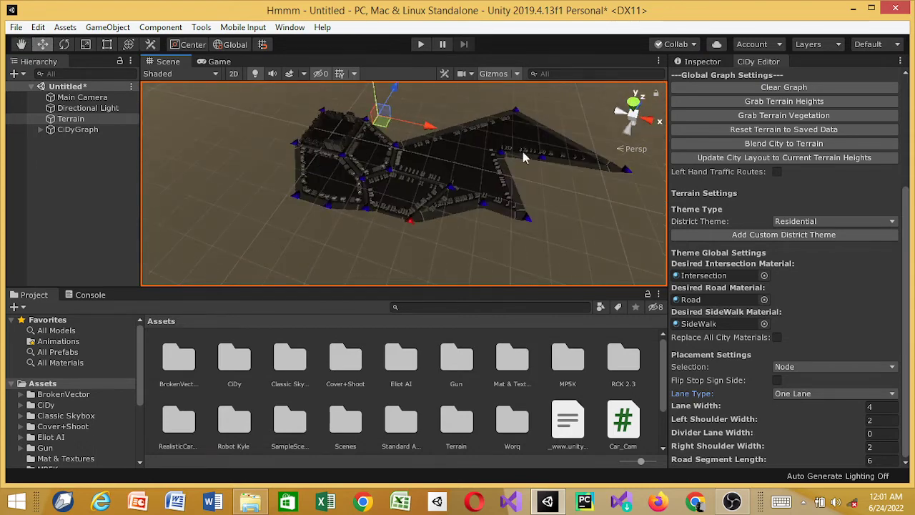
{"action": "left_click", "coordinate": [627, 170]}
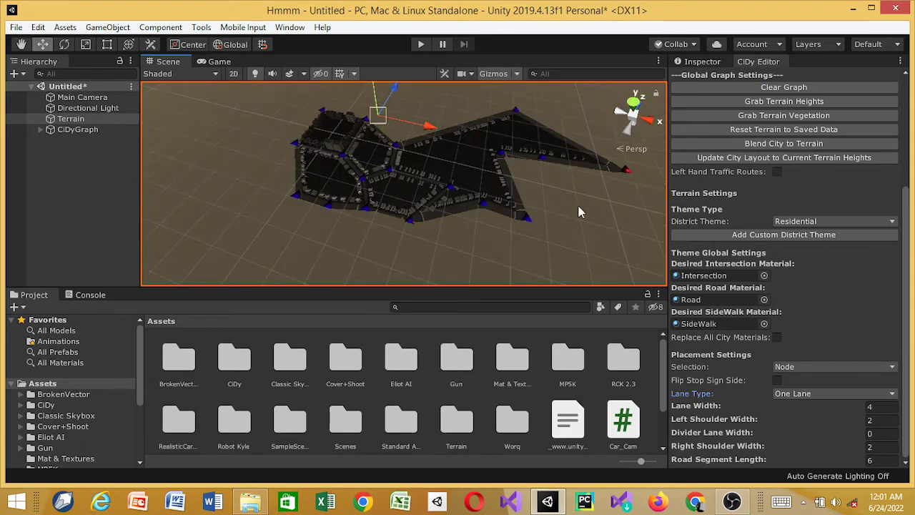
{"action": "left_click", "coordinate": [557, 235], "text": "shift"}
{"action": "left_click", "coordinate": [512, 232], "text": "shift"}
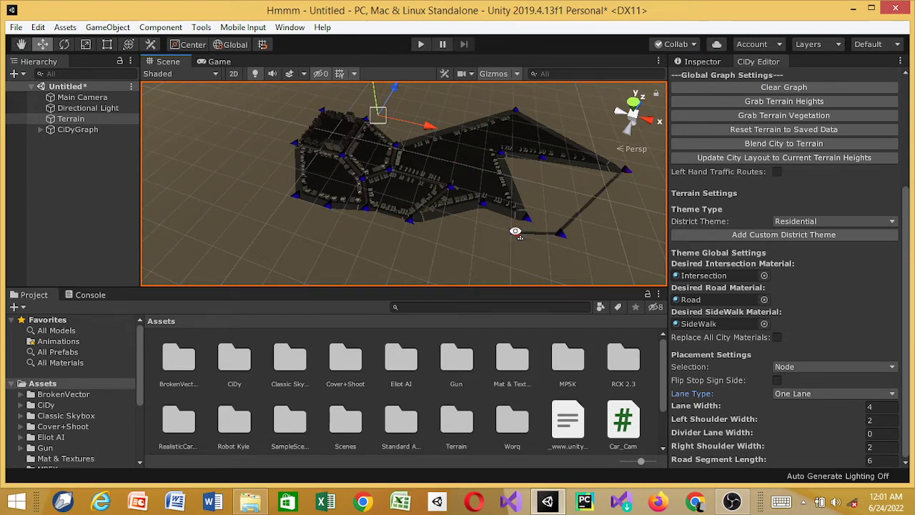
{"action": "left_click", "coordinate": [456, 256], "text": "shift"}
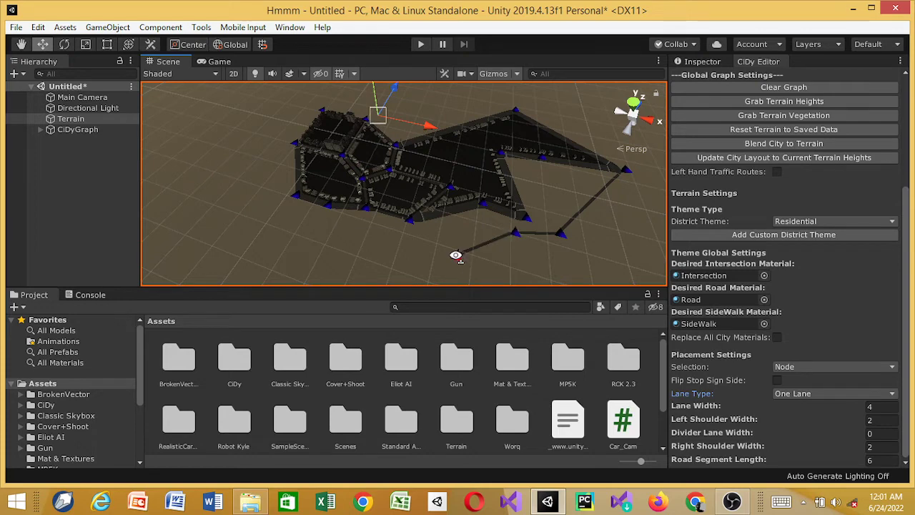
{"action": "left_click", "coordinate": [412, 221]}
{"action": "left_click", "coordinate": [458, 259]}
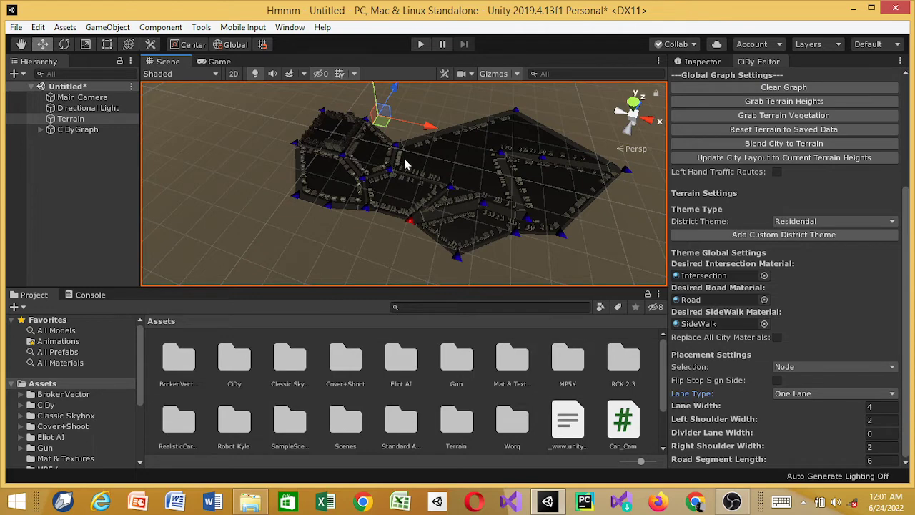
- Set the district theme to DownTown and extend a one-lane road from the city's near outer corner through three new nodes on the open ground
{"action": "scroll", "coordinate": [406, 162], "scroll_direction": "down", "scroll_amount": 1}
{"action": "scroll", "coordinate": [404, 158], "scroll_direction": "down", "scroll_amount": 2}
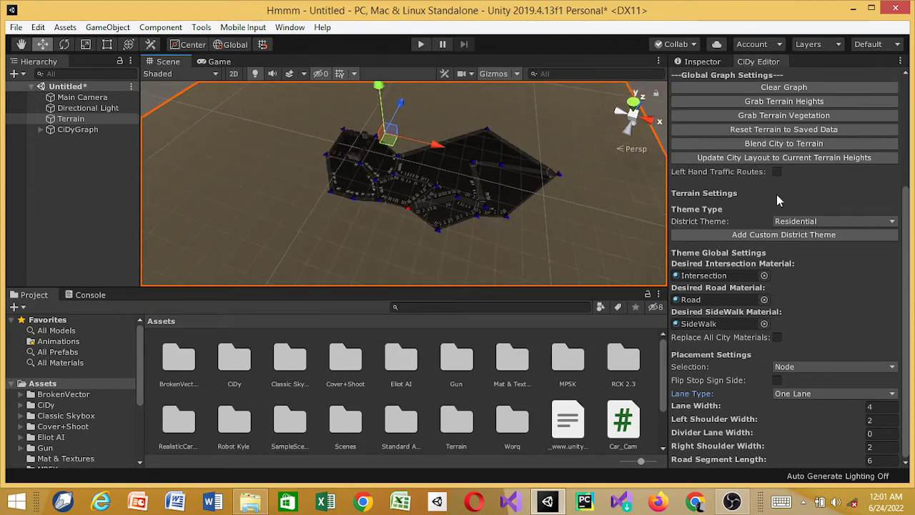
{"action": "left_click", "coordinate": [796, 222]}
{"action": "left_click", "coordinate": [749, 236]}
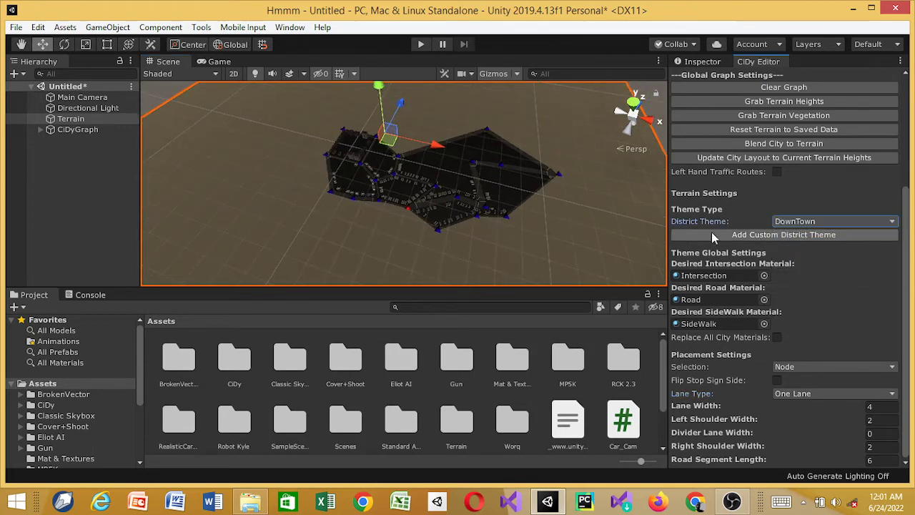
{"action": "left_click", "coordinate": [320, 201]}
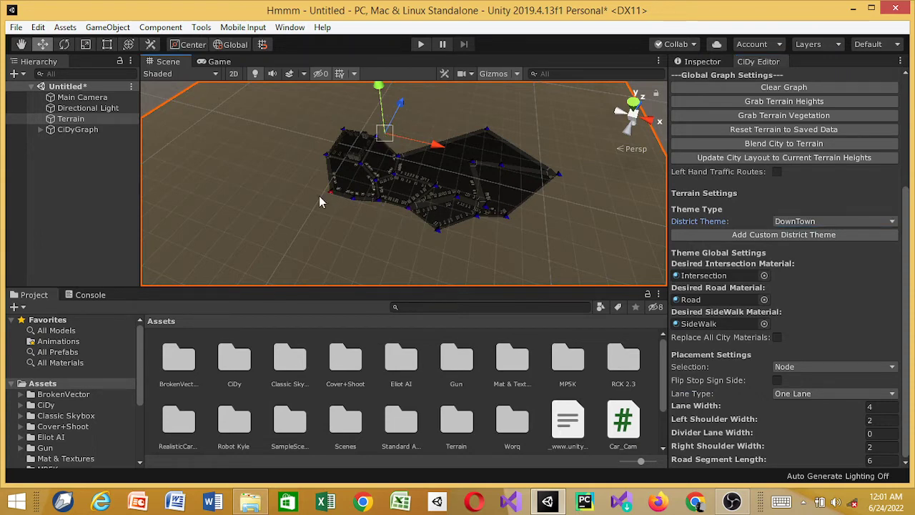
{"action": "left_click", "coordinate": [357, 233], "text": "shift"}
{"action": "left_click", "coordinate": [387, 227], "text": "ctrl"}
{"action": "left_click", "coordinate": [362, 238], "text": "ctrl"}
{"action": "left_click", "coordinate": [419, 252]}
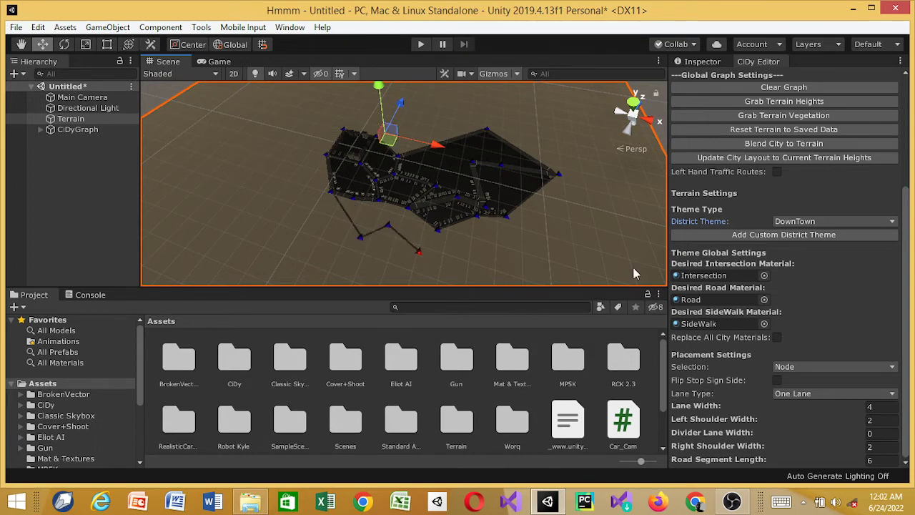
- Set the lane type to Two Lane and connect the new road's end to the one-lane road's nearest corner node, closing the DownTown block
{"action": "left_click", "coordinate": [850, 393]}
{"action": "left_click", "coordinate": [813, 423]}
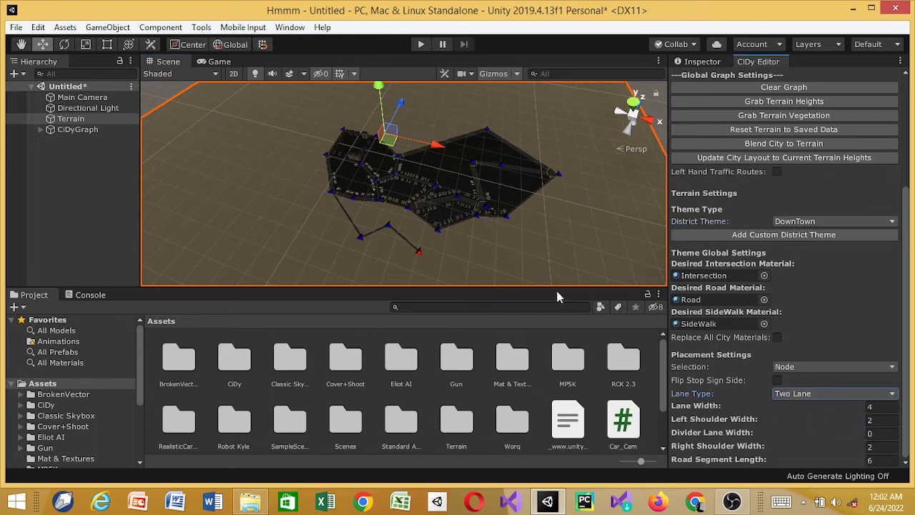
{"action": "left_click", "coordinate": [437, 230], "text": "shift"}
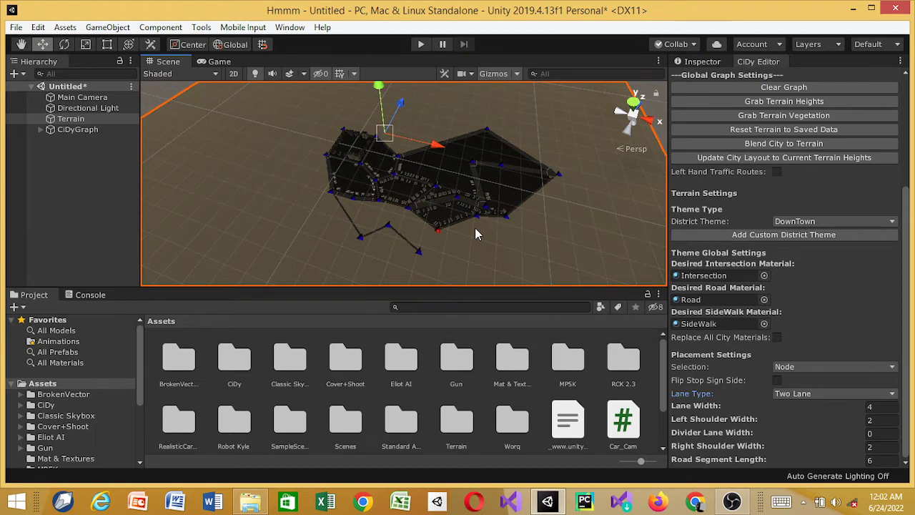
{"action": "scroll", "coordinate": [477, 234], "scroll_direction": "up", "scroll_amount": 3}
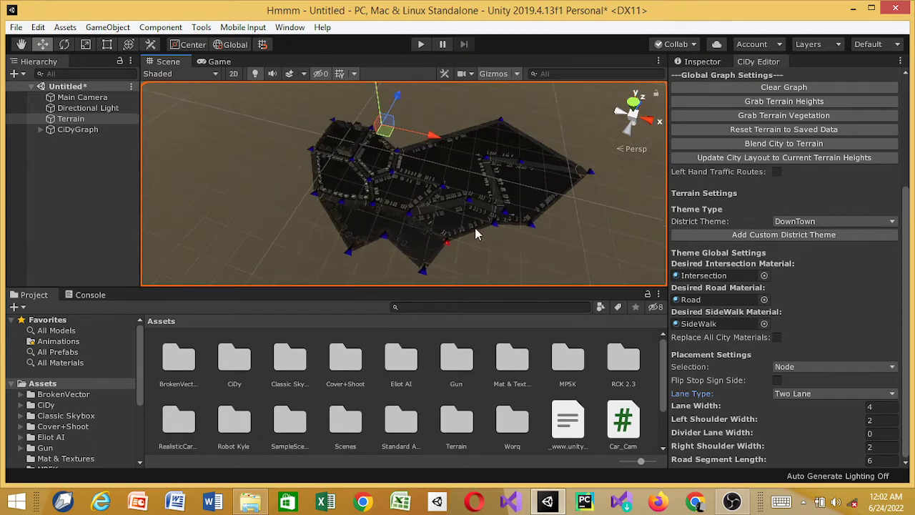
{"action": "scroll", "coordinate": [477, 234], "scroll_direction": "down", "scroll_amount": 2}
{"action": "scroll", "coordinate": [477, 234], "scroll_direction": "down", "scroll_amount": 3}
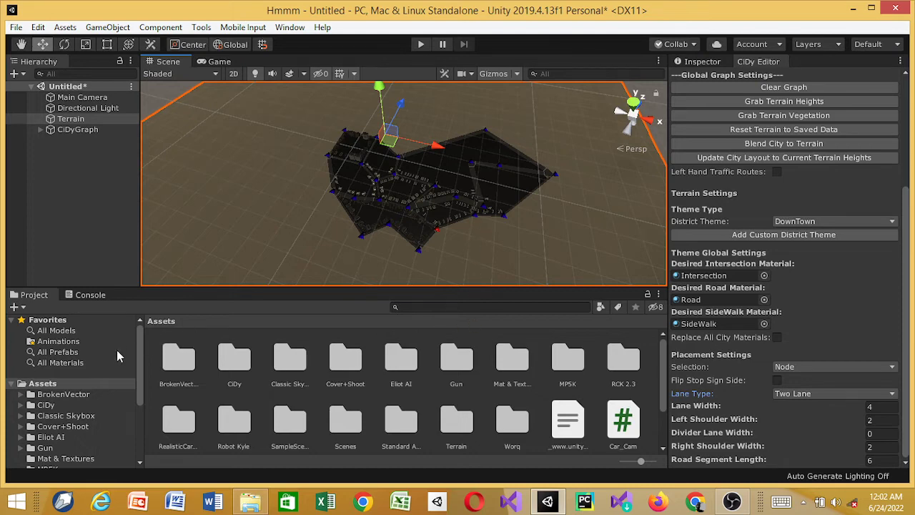
- Add the Model_Sofie vehicle from RealisticCarControllerV3's Prefabs/Demo Vehicles folder to the scene hierarchy
{"action": "scroll", "coordinate": [287, 401], "scroll_direction": "down", "scroll_amount": 2}
{"action": "scroll", "coordinate": [100, 429], "scroll_direction": "down", "scroll_amount": 3}
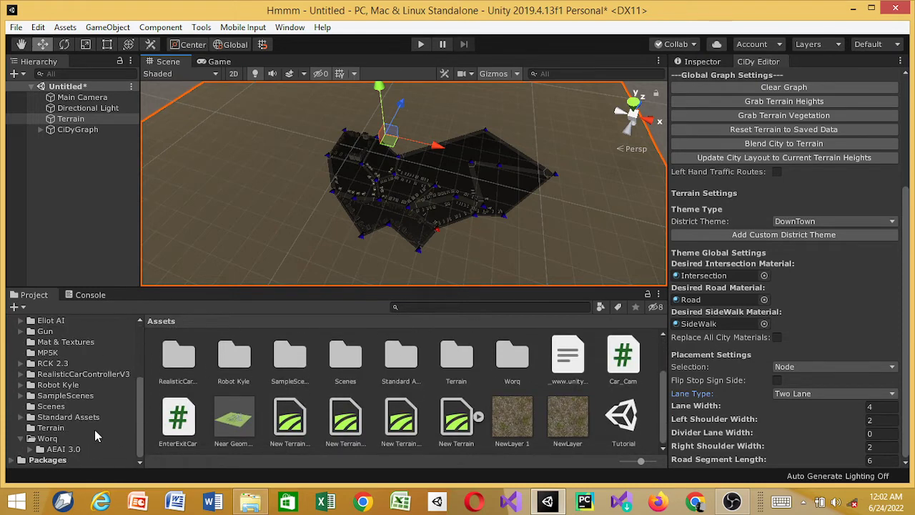
{"action": "left_click", "coordinate": [101, 375]}
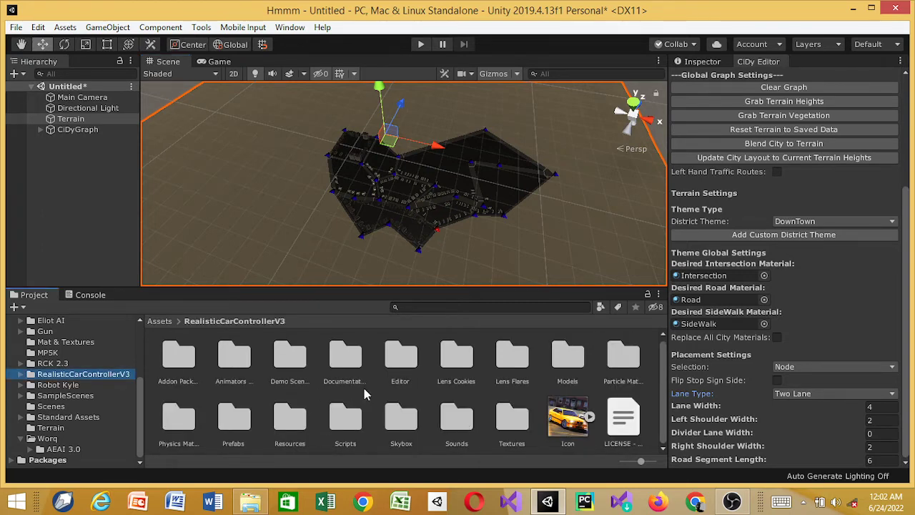
{"action": "double_click", "coordinate": [234, 421]}
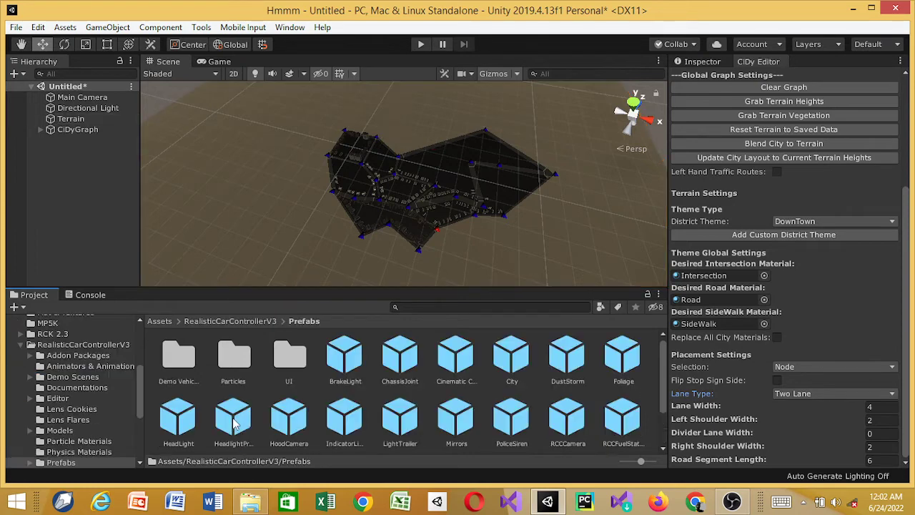
{"action": "double_click", "coordinate": [164, 359]}
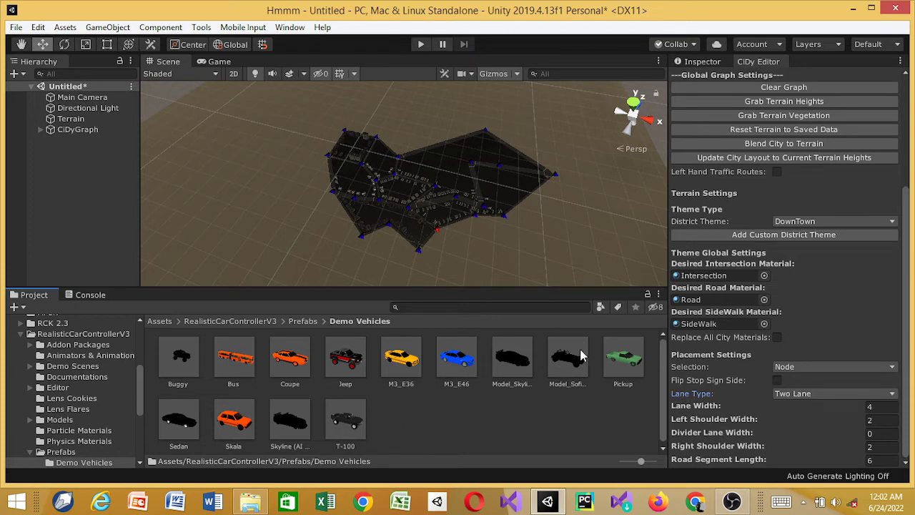
{"action": "left_click_drag", "start_coordinate": [580, 356], "coordinate": [57, 171]}
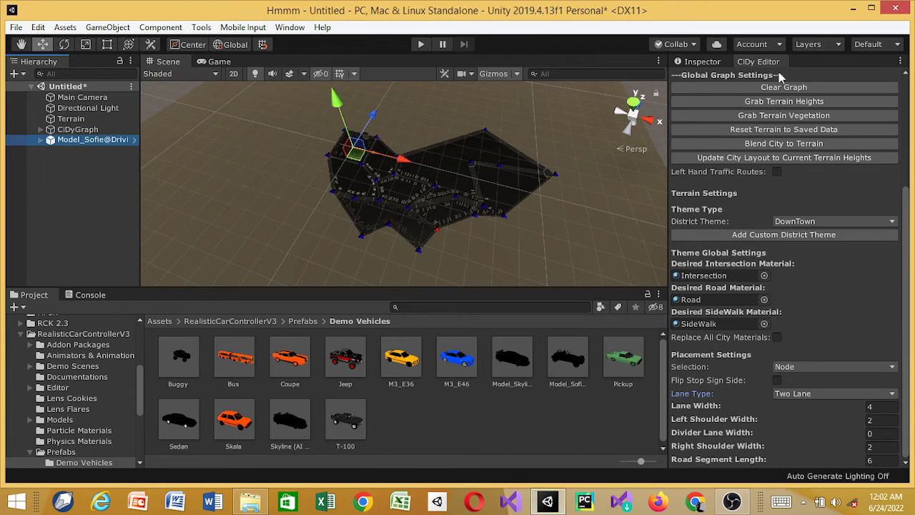
- Reset the Model_Sofie vehicle's Transform, then return to the CiDy Editor
{"action": "left_click", "coordinate": [708, 61]}
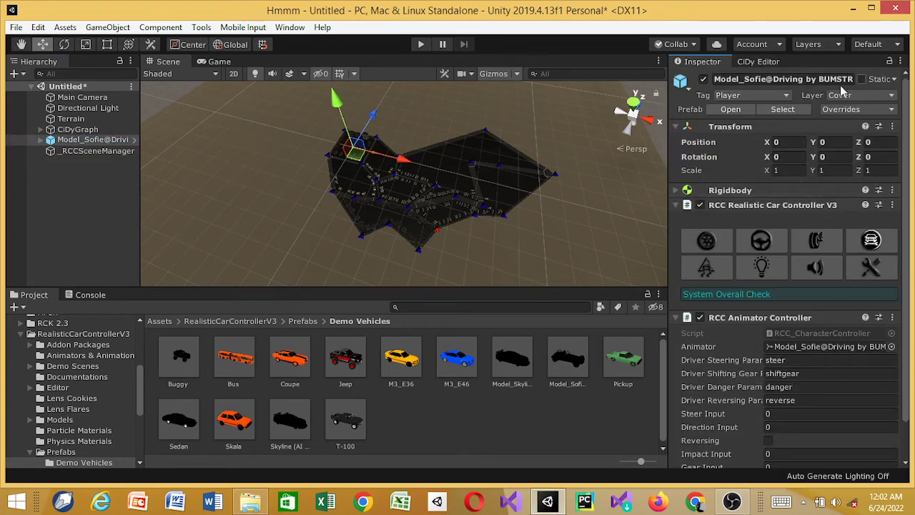
{"action": "left_click", "coordinate": [892, 130]}
{"action": "left_click", "coordinate": [873, 142]}
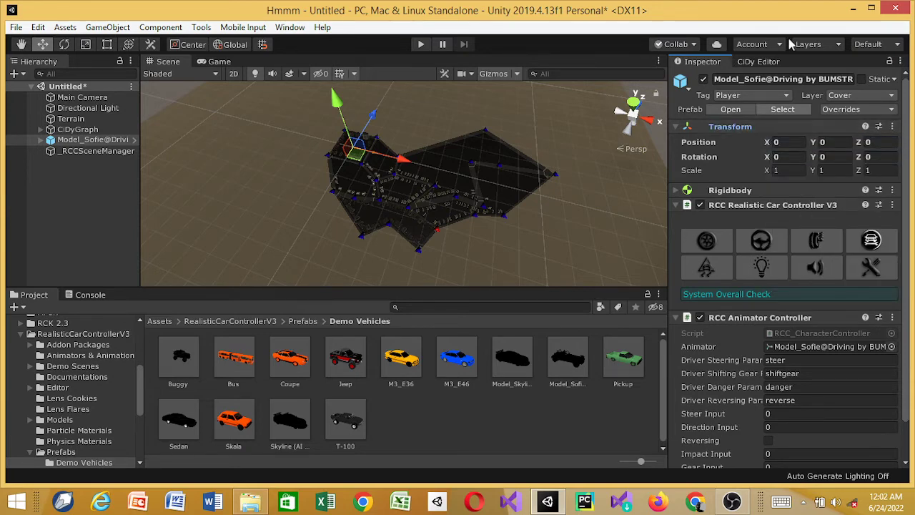
{"action": "left_click", "coordinate": [756, 62]}
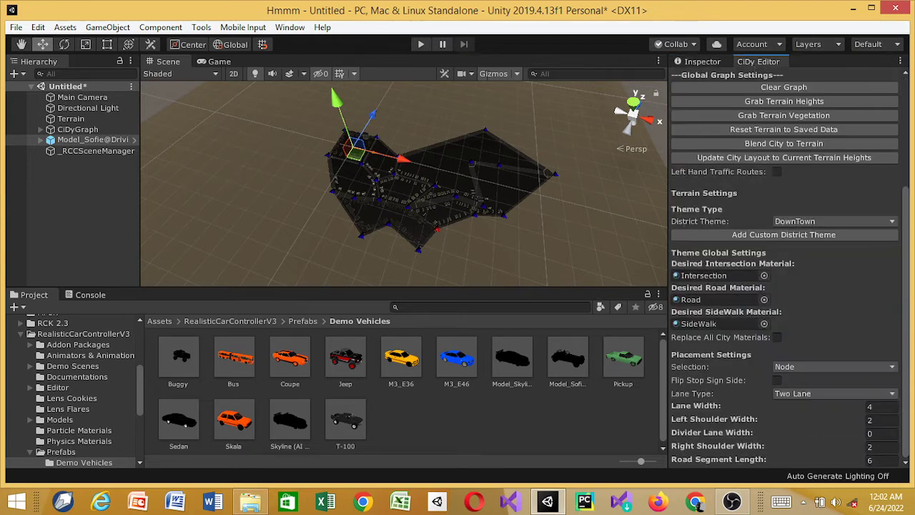
- Frame the Model_Sofie vehicle in the scene and examine its placement among the surrounding buildings
{"action": "left_click", "coordinate": [93, 139]}
{"action": "double_click", "coordinate": [93, 139]}
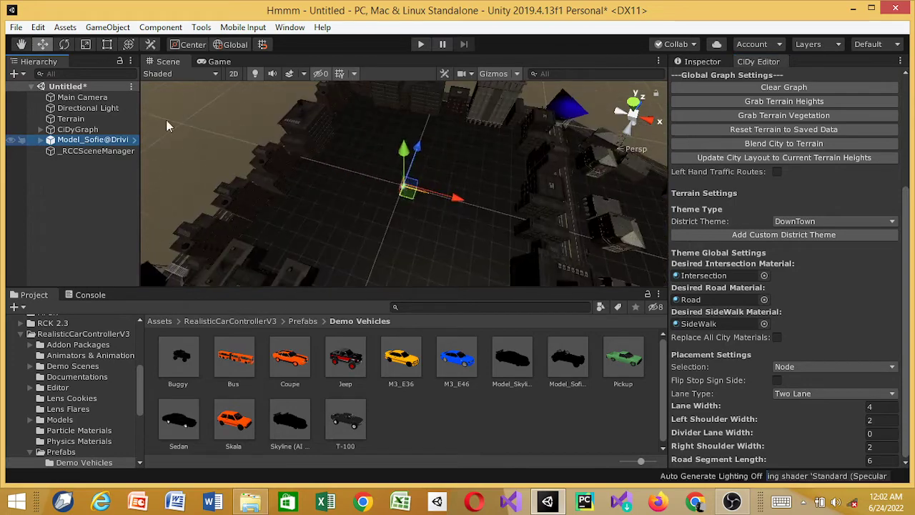
{"action": "scroll", "coordinate": [381, 136], "scroll_direction": "up", "scroll_amount": 10}
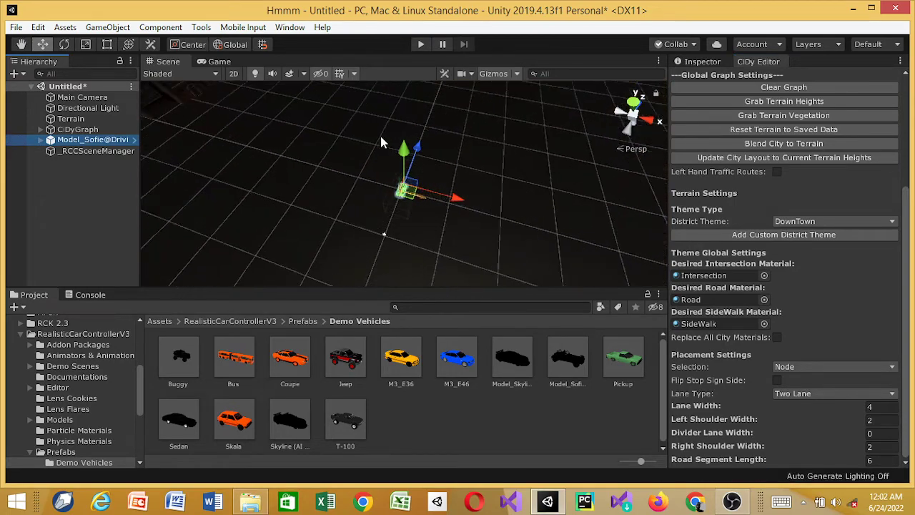
{"action": "scroll", "coordinate": [381, 138], "scroll_direction": "up", "scroll_amount": 6}
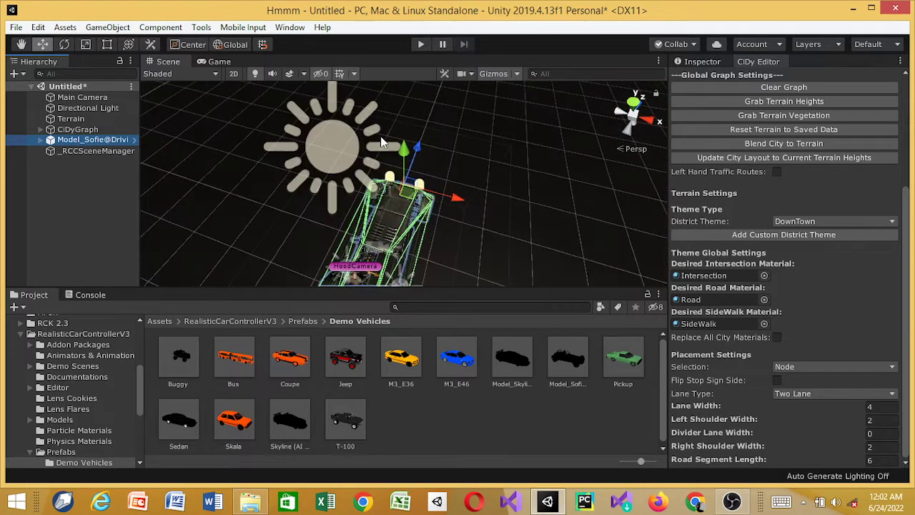
{"action": "scroll", "coordinate": [380, 136], "scroll_direction": "down", "scroll_amount": 10}
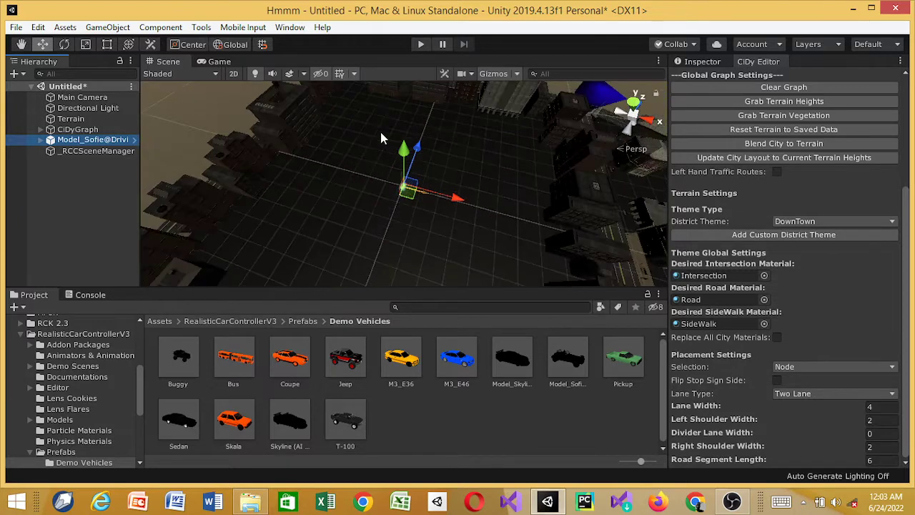
{"action": "scroll", "coordinate": [381, 134], "scroll_direction": "down", "scroll_amount": 6}
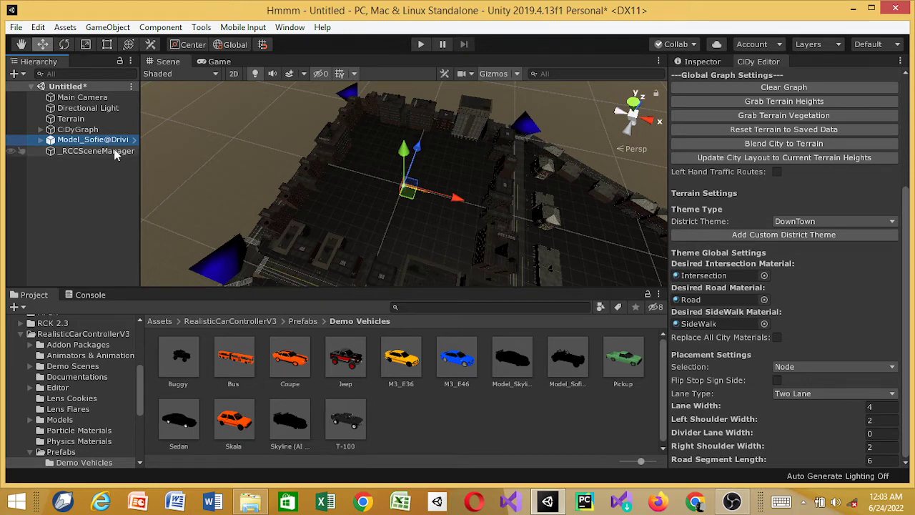
- Paste the copied component values onto the Main Camera's Transform, giving position 0, 1.38, -3.07 and X rotation 15.716
{"action": "left_click", "coordinate": [80, 97]}
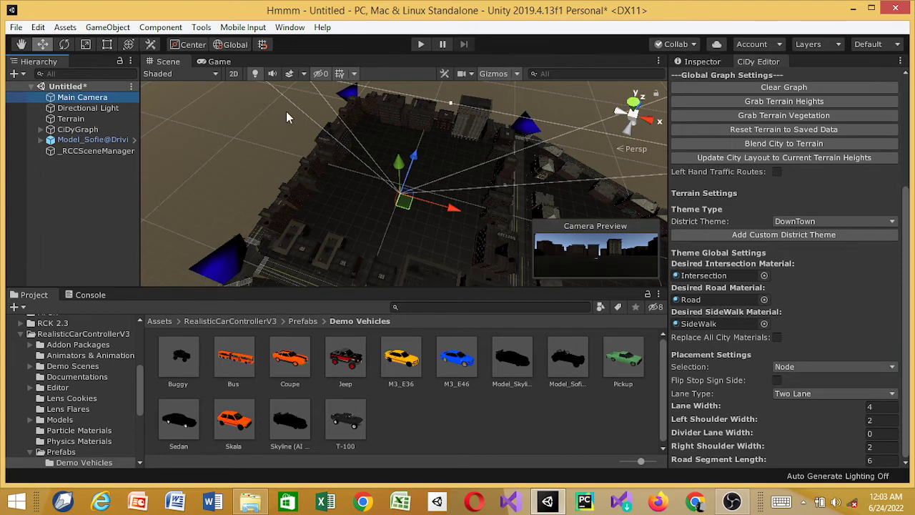
{"action": "scroll", "coordinate": [753, 113], "scroll_direction": "up", "scroll_amount": 5}
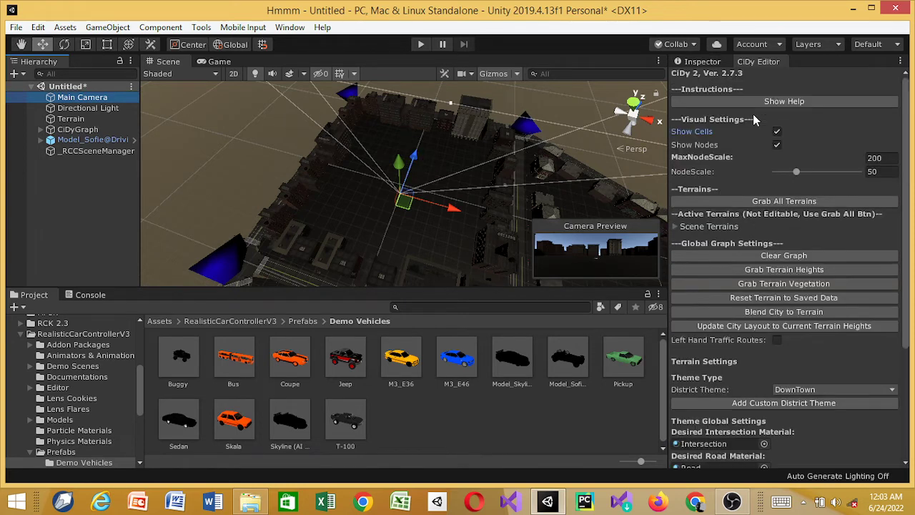
{"action": "left_click", "coordinate": [704, 61]}
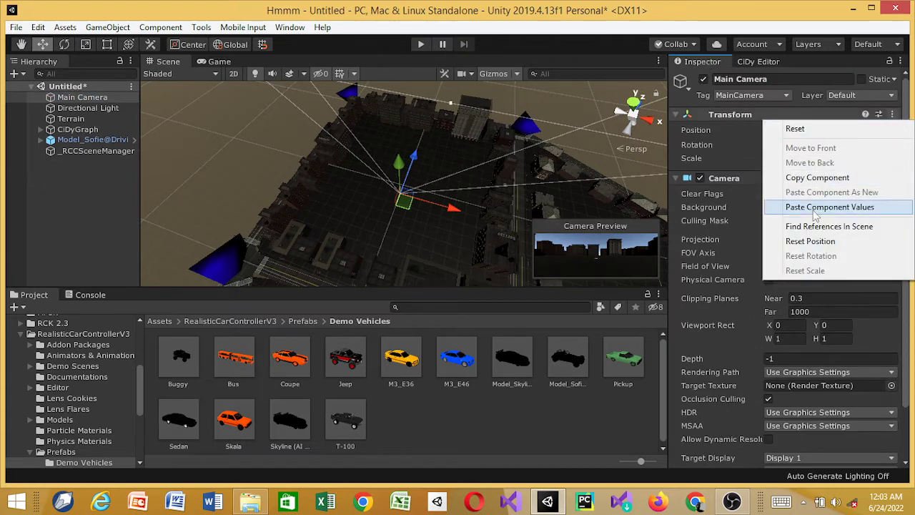
{"action": "left_click", "coordinate": [810, 207]}
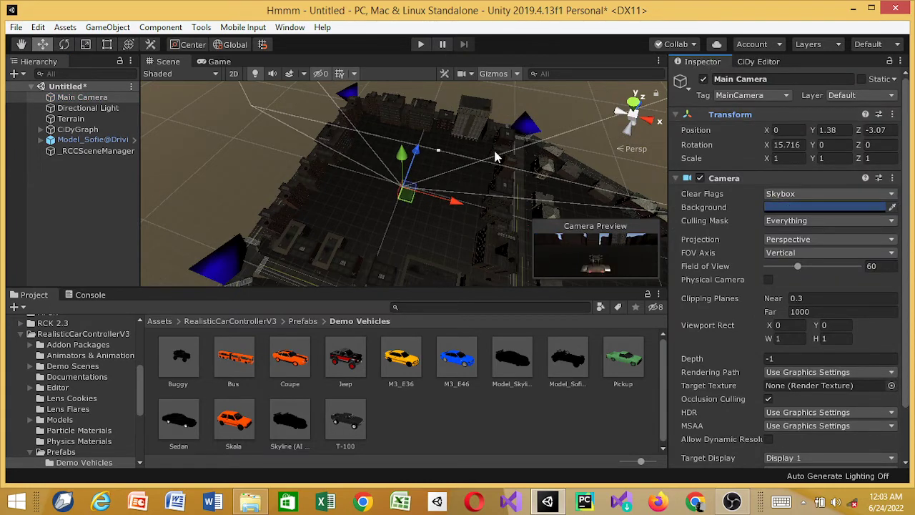
- Set the Model_Sofie vehicle's Y position to 1 while checking its height above the ground in the Game view
{"action": "left_click", "coordinate": [71, 129]}
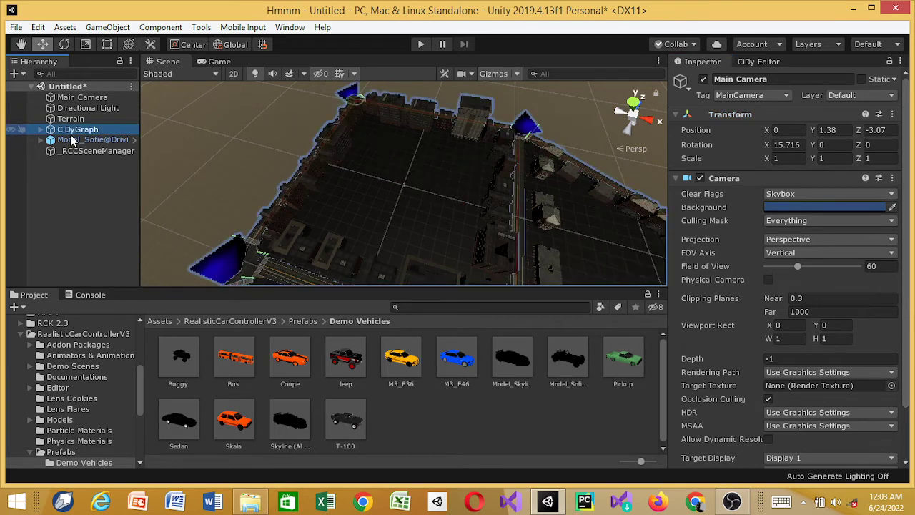
{"action": "double_click", "coordinate": [75, 139]}
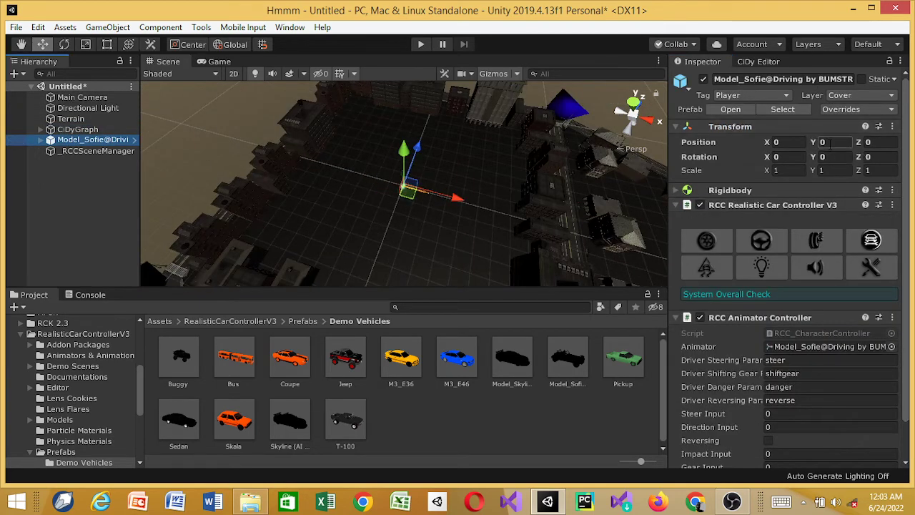
{"action": "left_click", "coordinate": [217, 62]}
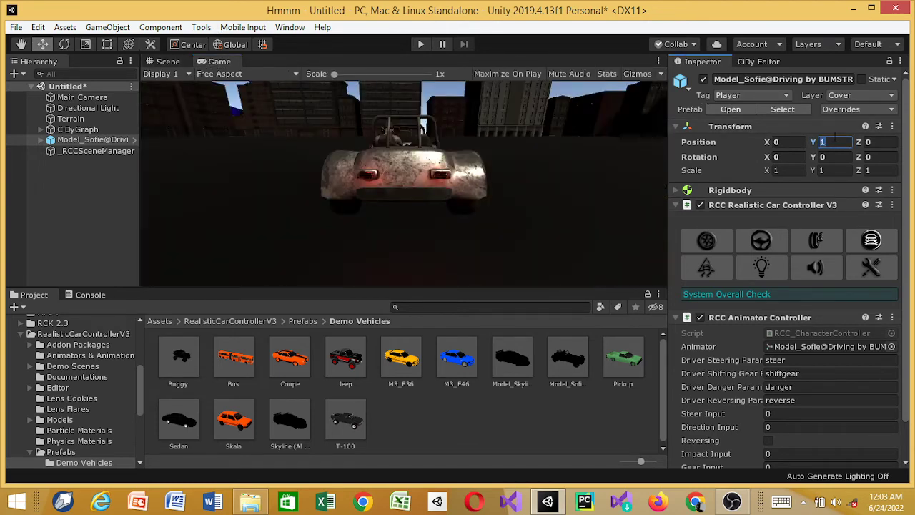
{"action": "type", "text": ".1"}
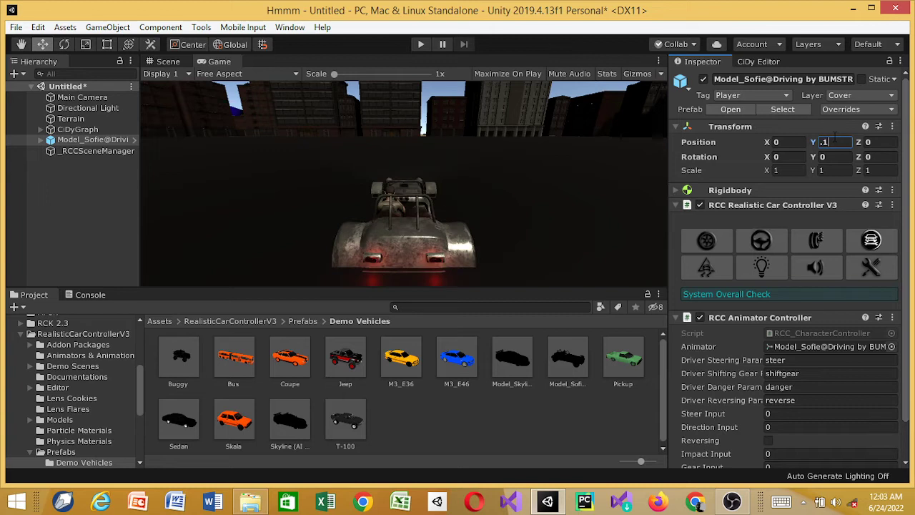
{"action": "key", "text": "BackSpace"}
{"action": "type", "text": "3"}
{"action": "key", "text": "BackSpace"}
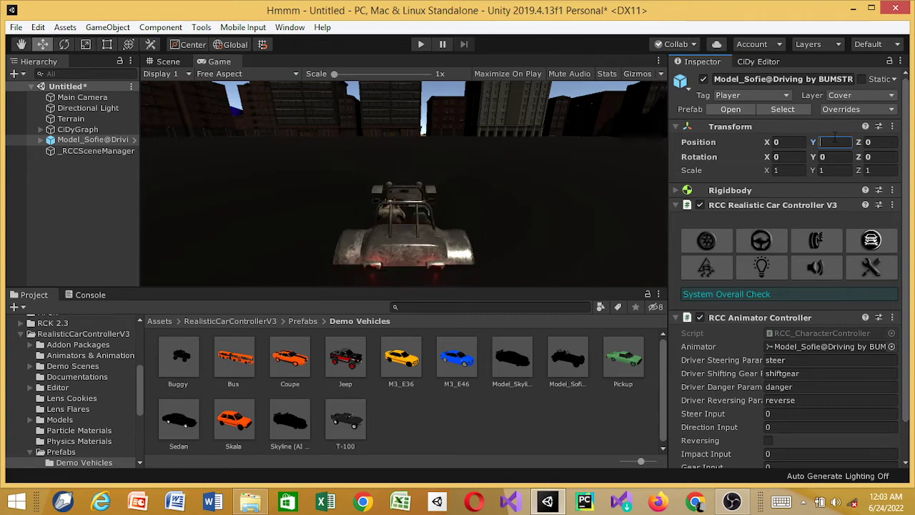
{"action": "type", "text": "1"}
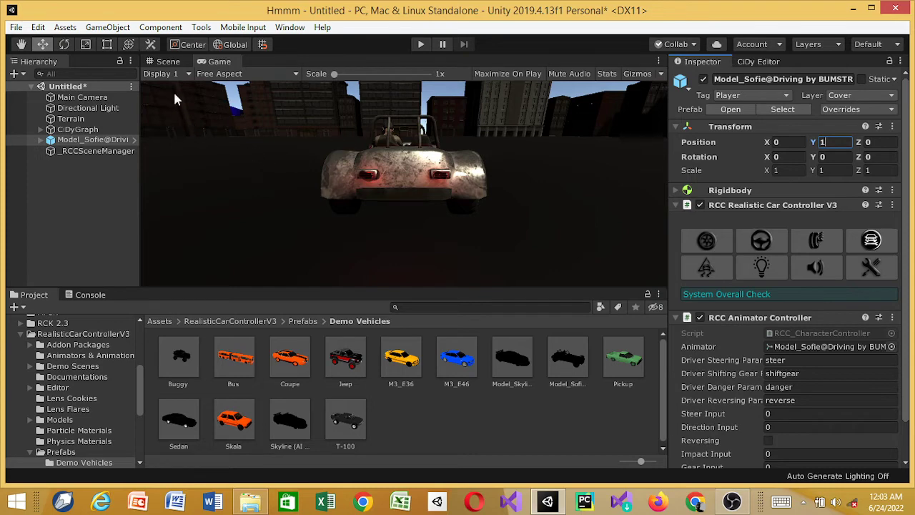
- Frame the vehicle from its side in the Scene view and raise the Main Camera behind it to about Y 1.97
{"action": "left_click", "coordinate": [171, 63]}
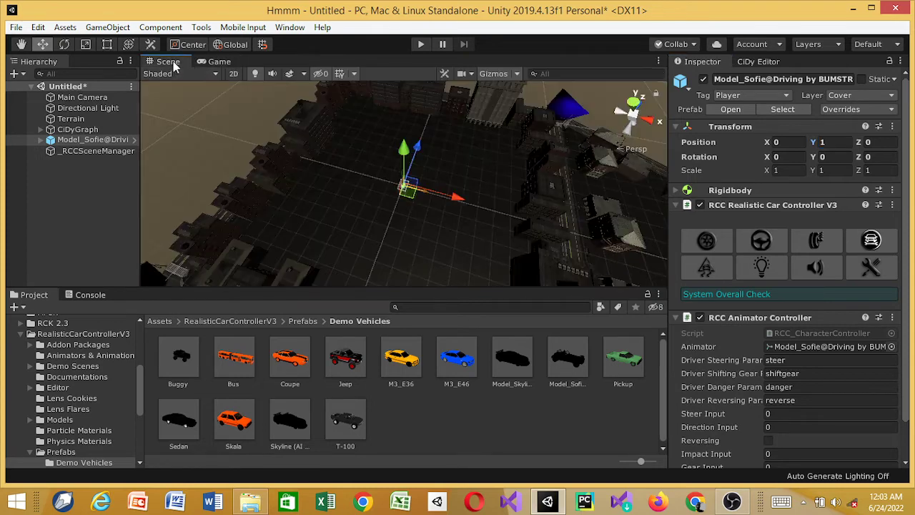
{"action": "double_click", "coordinate": [73, 140]}
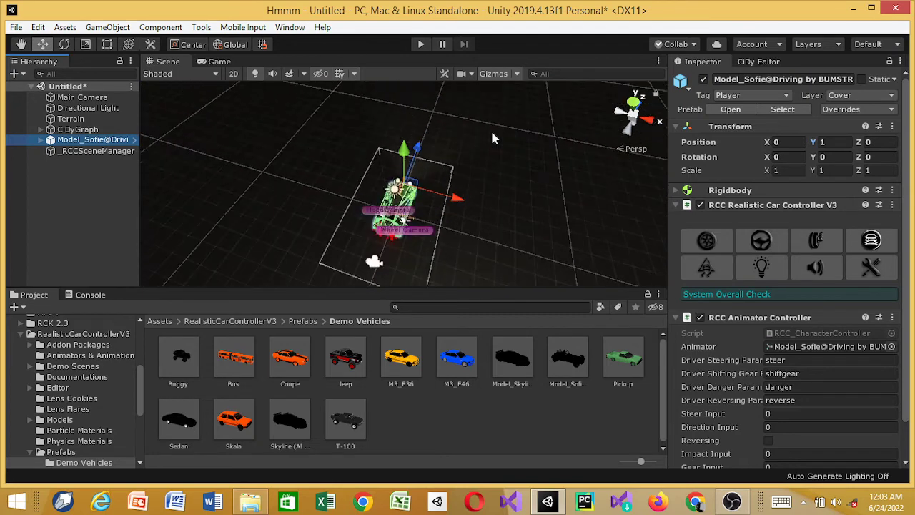
{"action": "left_click_drag", "start_coordinate": [491, 138], "coordinate": [182, 11], "text": "alt"}
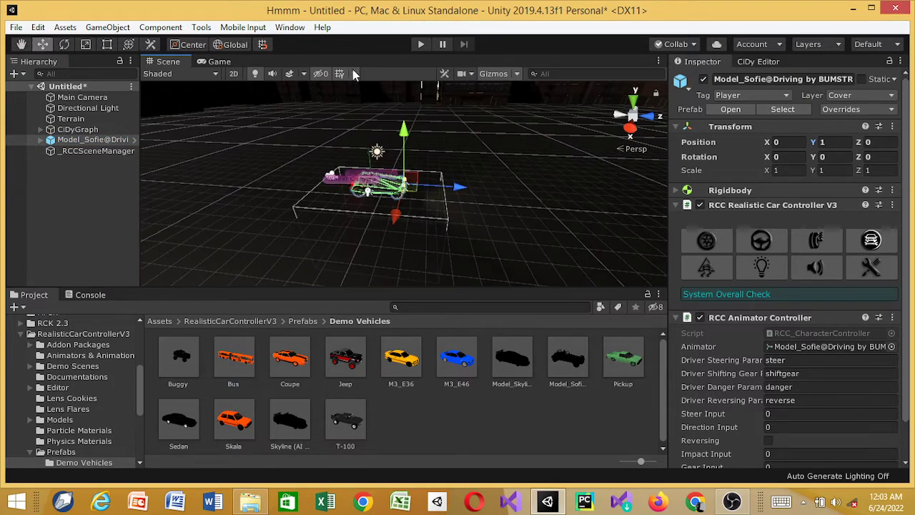
{"action": "scroll", "coordinate": [354, 70], "scroll_direction": "up", "scroll_amount": 8}
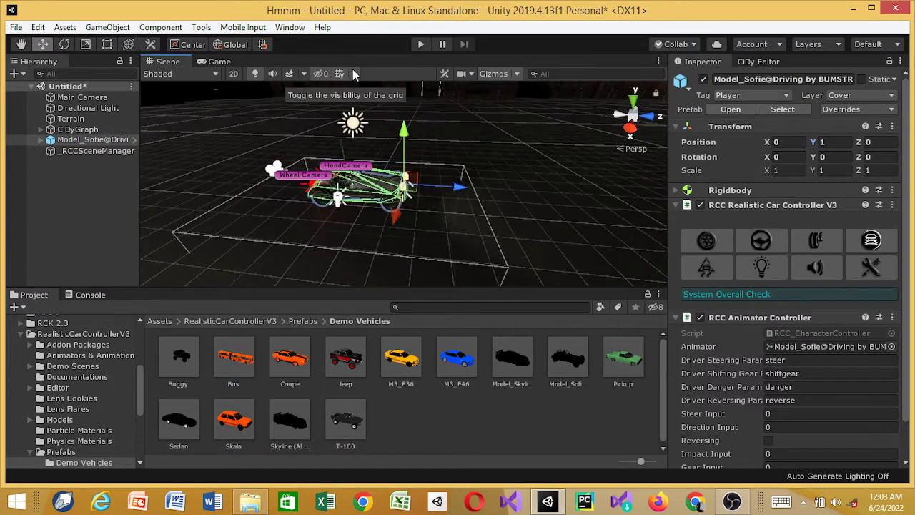
{"action": "left_click", "coordinate": [82, 98]}
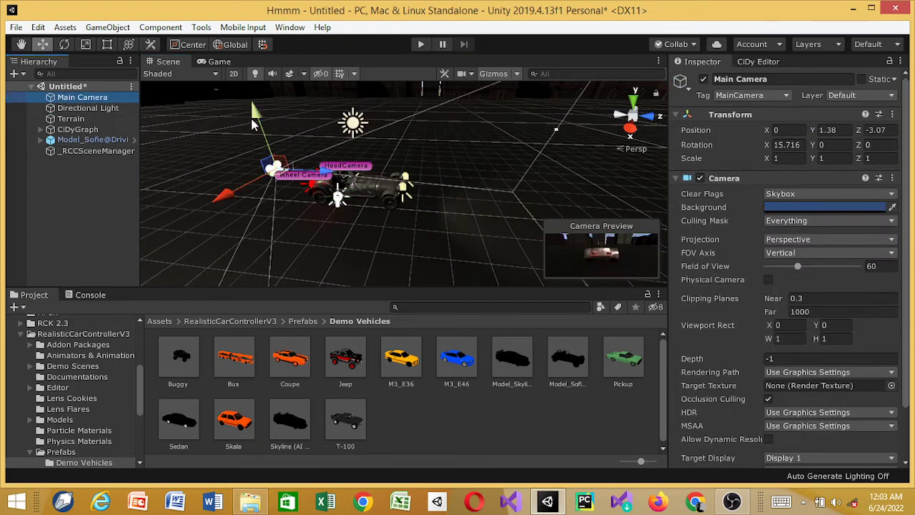
{"action": "left_click_drag", "start_coordinate": [255, 118], "coordinate": [254, 108]}
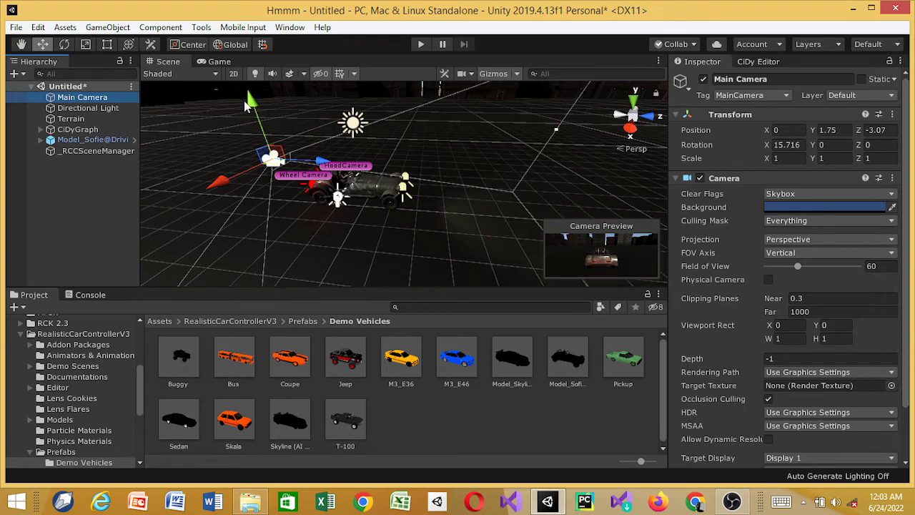
{"action": "left_click_drag", "start_coordinate": [250, 104], "coordinate": [249, 98]}
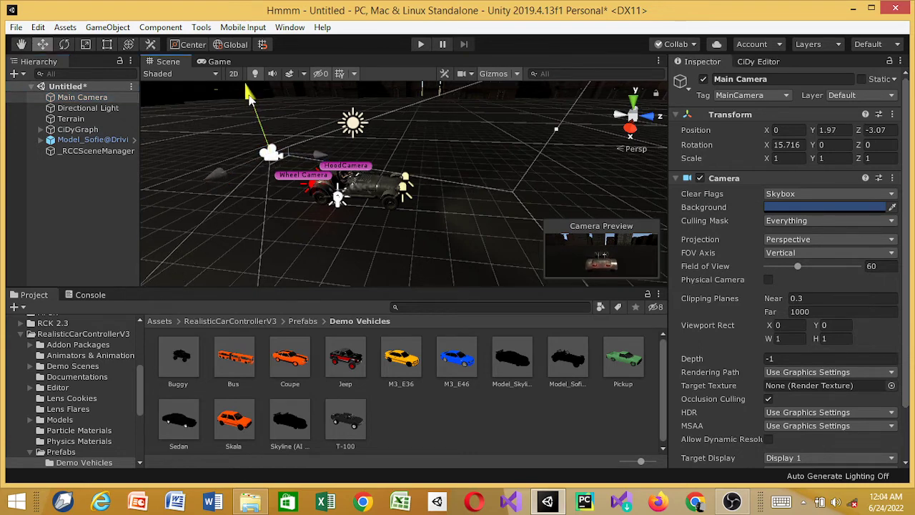
- Check the camera's framing in the Game view and make the Main Camera a child of the Model_Sofie vehicle
{"action": "left_click", "coordinate": [220, 62]}
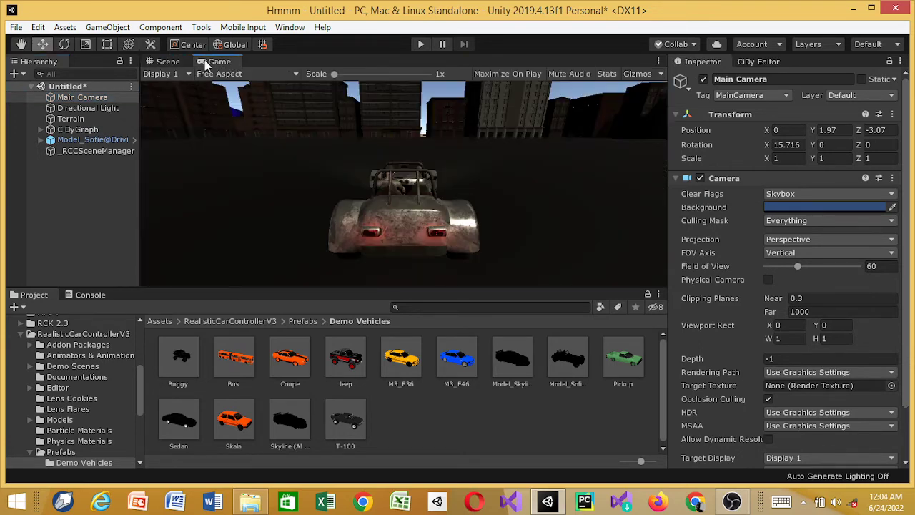
{"action": "left_click", "coordinate": [169, 61]}
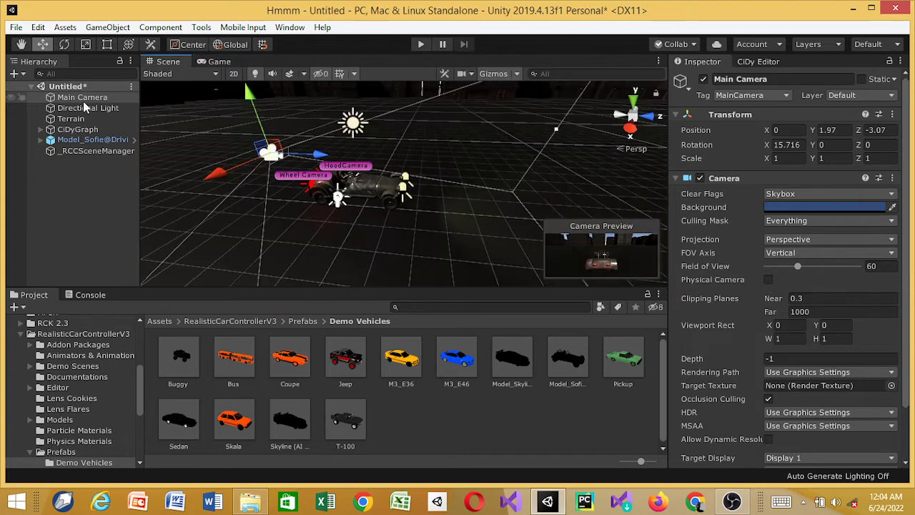
{"action": "left_click_drag", "start_coordinate": [83, 95], "coordinate": [88, 145]}
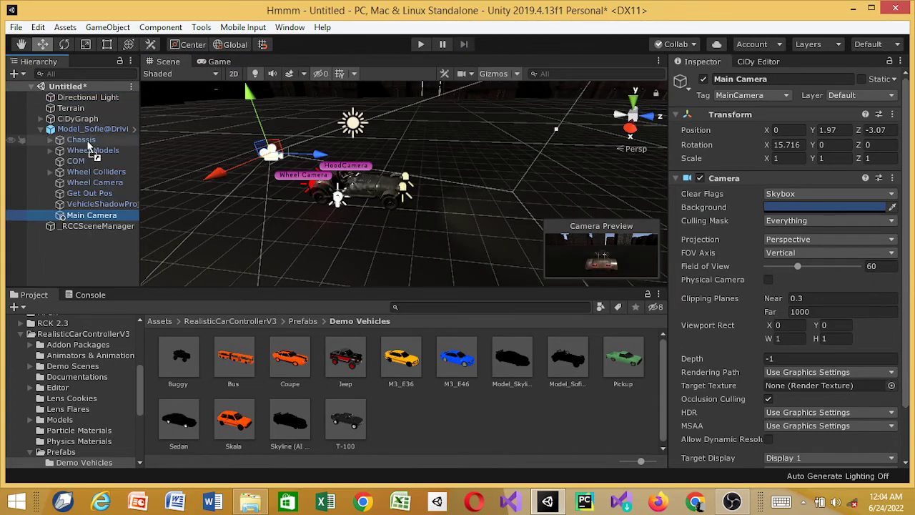
- Move the Model_Sofie vehicle, together with its child camera, along Z to about 255.4, outside the city blocks
{"action": "scroll", "coordinate": [417, 205], "scroll_direction": "down", "scroll_amount": 3}
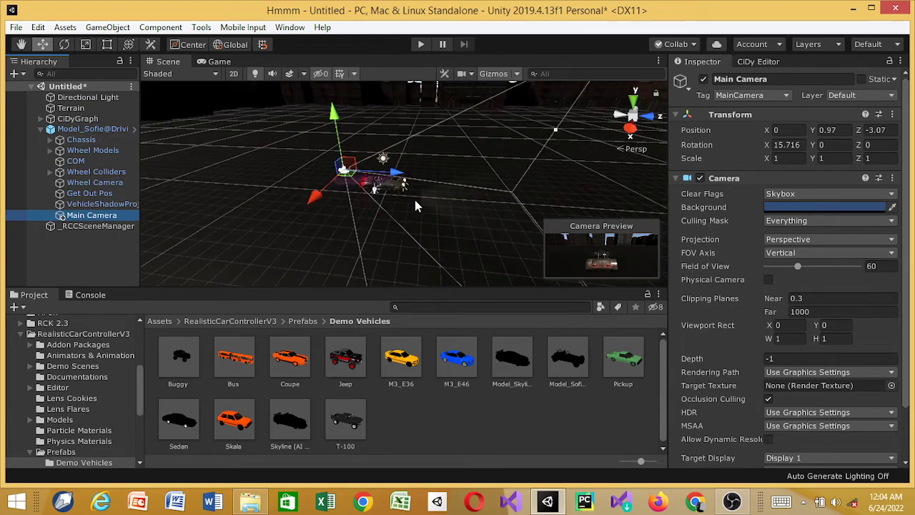
{"action": "scroll", "coordinate": [417, 205], "scroll_direction": "down", "scroll_amount": 10}
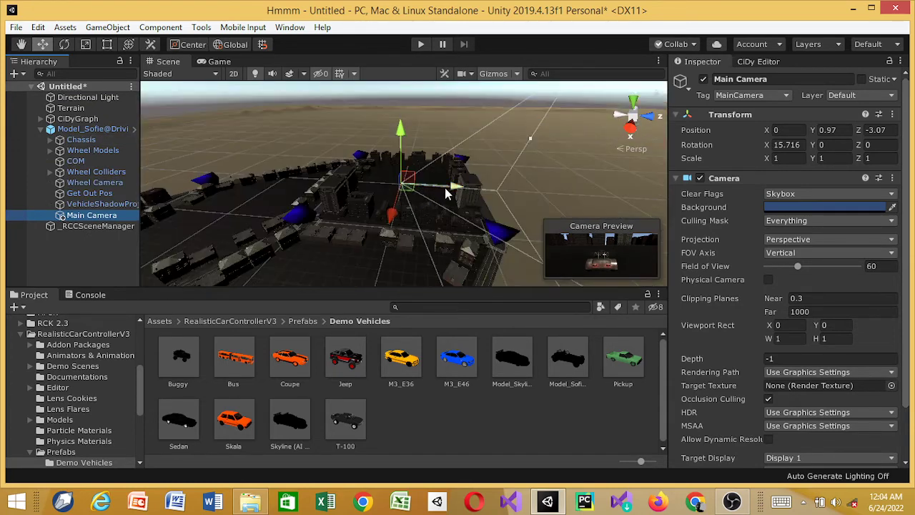
{"action": "left_click_drag", "start_coordinate": [452, 192], "coordinate": [585, 183]}
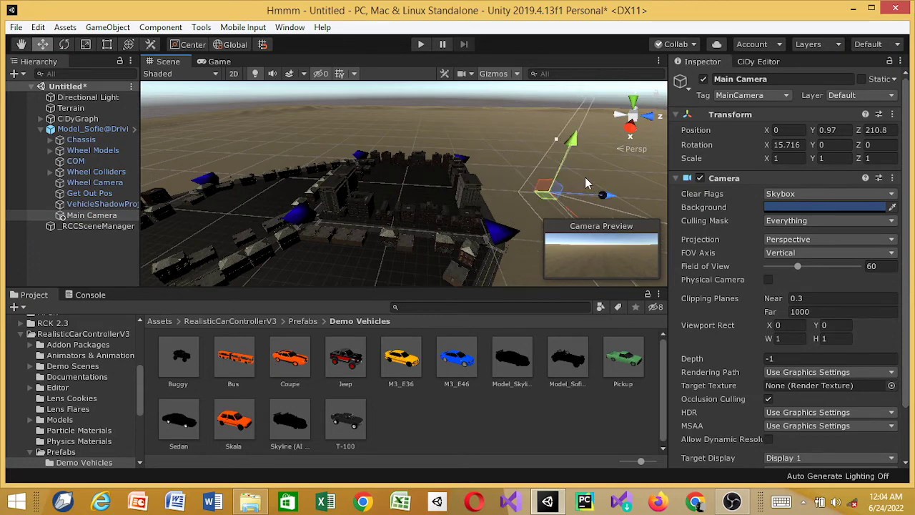
{"action": "key", "text": "ctrl+z"}
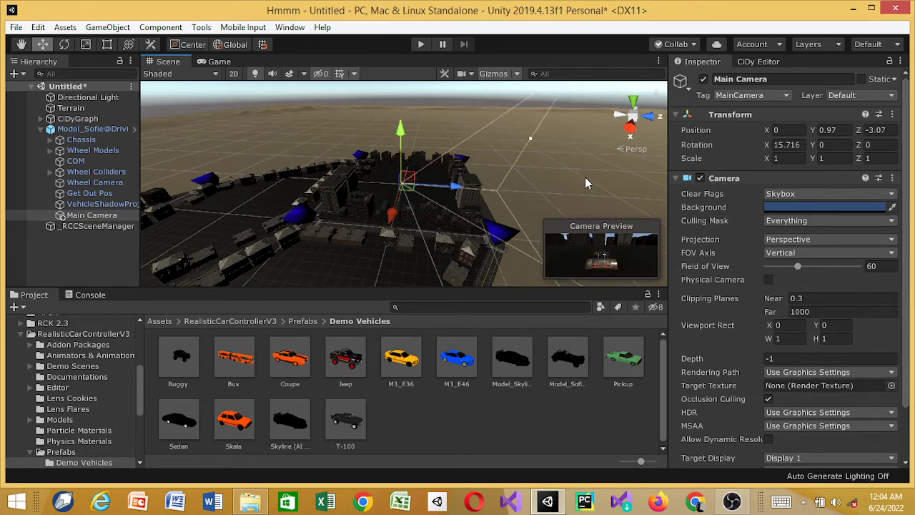
{"action": "left_click", "coordinate": [84, 131]}
{"action": "left_click_drag", "start_coordinate": [459, 187], "coordinate": [618, 199]}
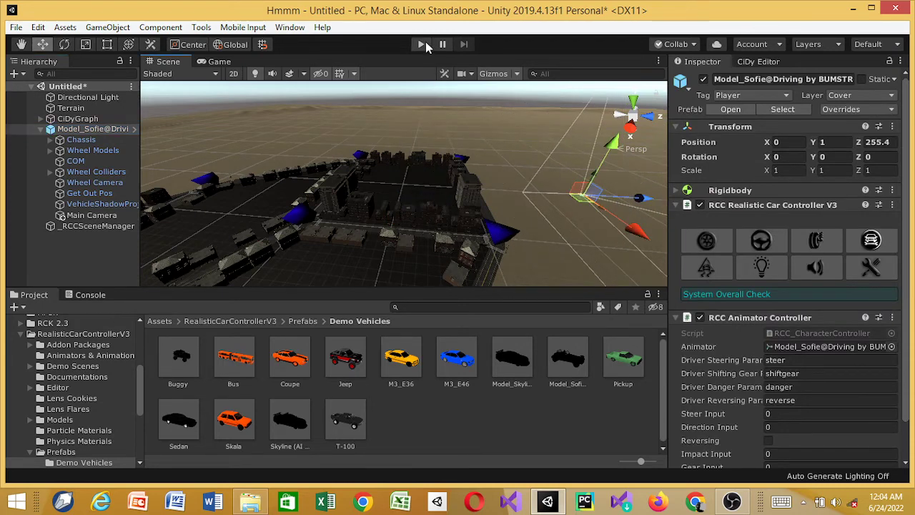
- Turn on Maximize On Play for the Game view and start Play mode
{"action": "left_click", "coordinate": [219, 63]}
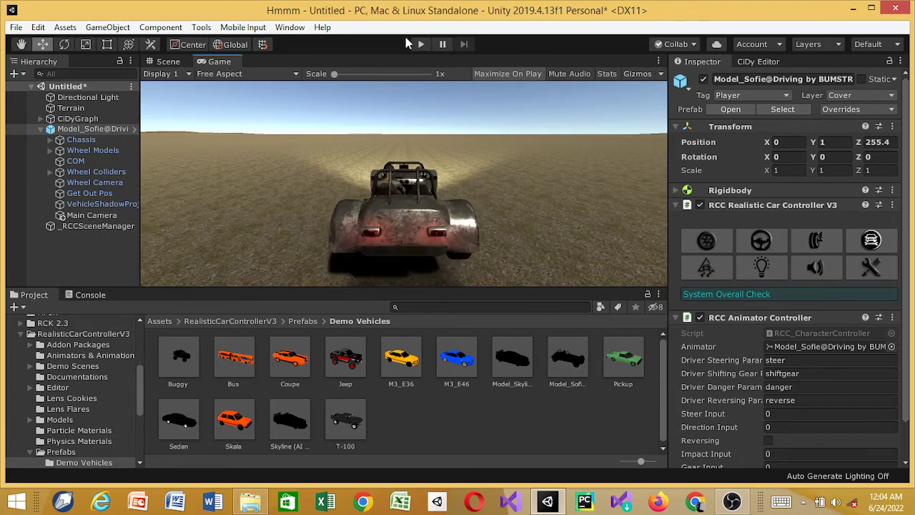
{"action": "left_click", "coordinate": [420, 44]}
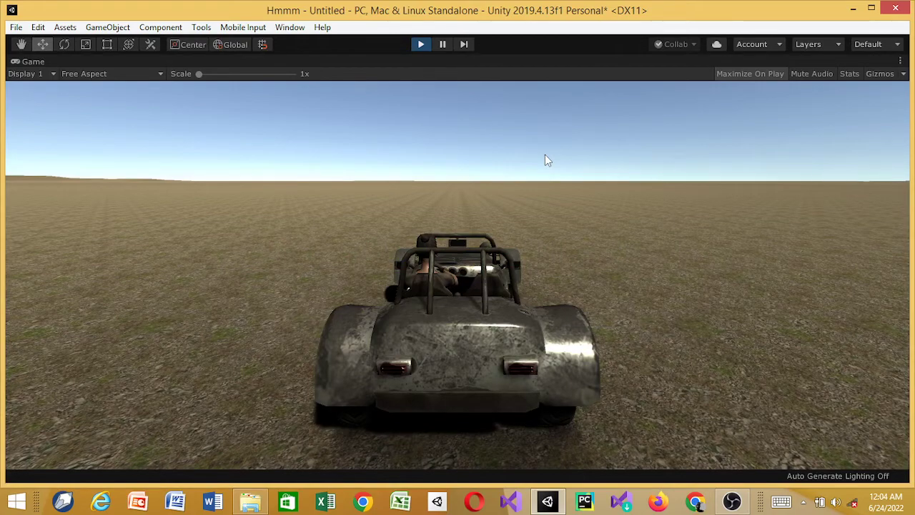
- Test the vehicle by turning it around on the open terrain and driving it onto the city's road intersection
{"action": "key", "text": "Up"}
{"action": "key", "text": "Right"}
{"action": "key", "text": "Up"}
{"action": "key", "text": "Right"}
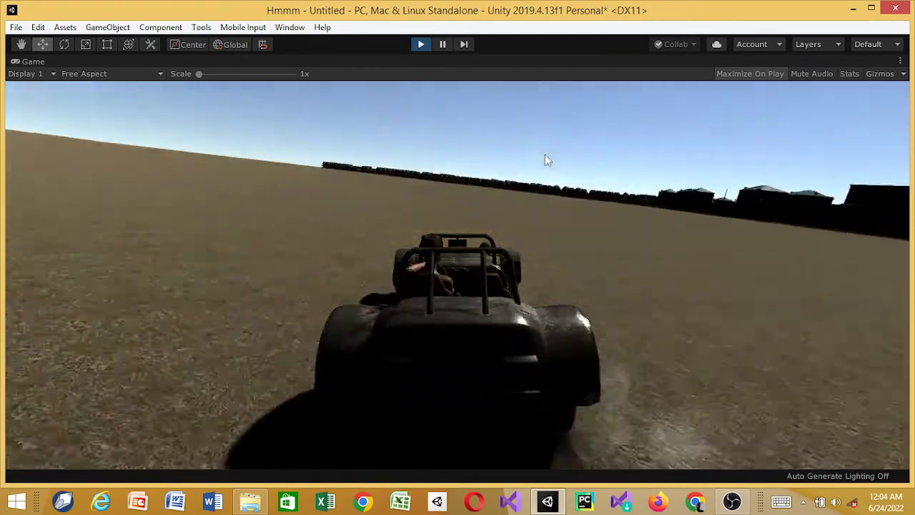
{"action": "key", "text": "Left"}
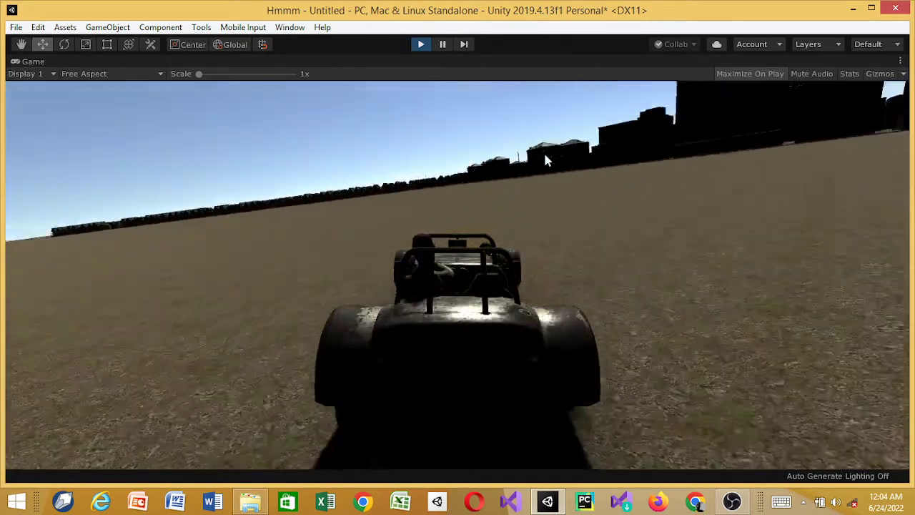
{"action": "key", "text": "Right"}
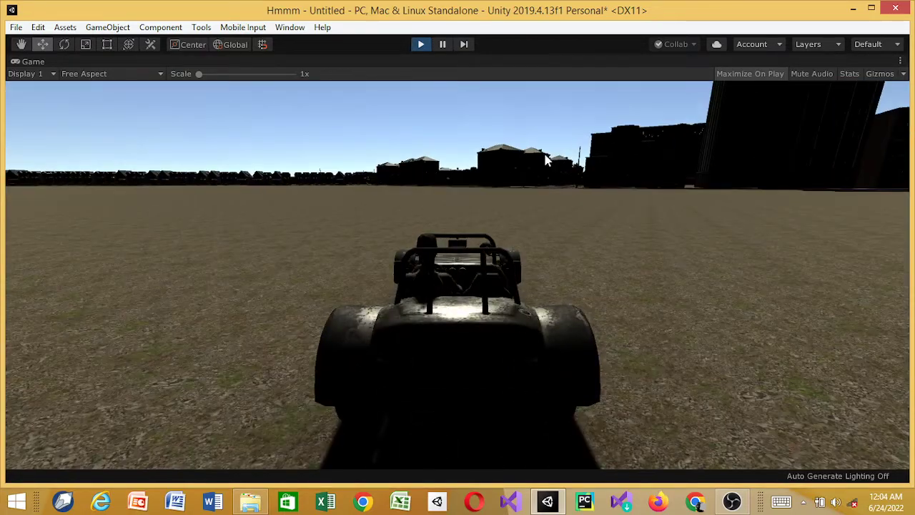
{"action": "key", "text": "Left"}
{"action": "key", "text": "Right"}
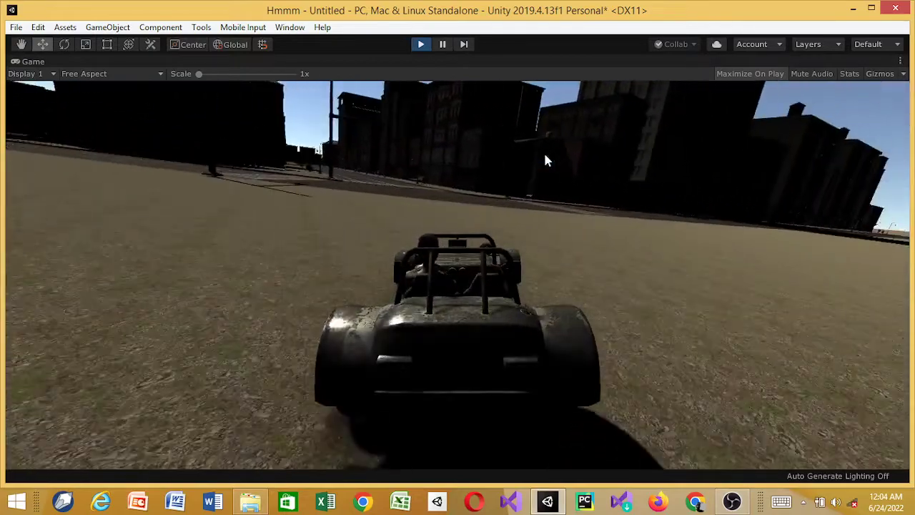
{"action": "key", "text": "Left"}
{"action": "key", "text": "Right"}
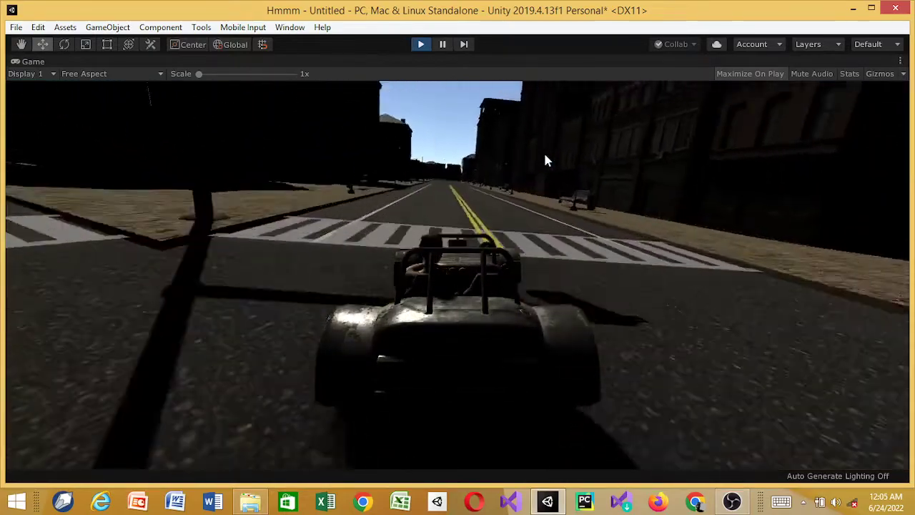
- Test-drive the car straight down the city street to the traffic-light intersection, steering to keep it on the road
{"action": "key", "text": "Left"}
{"action": "key", "text": "Left"}
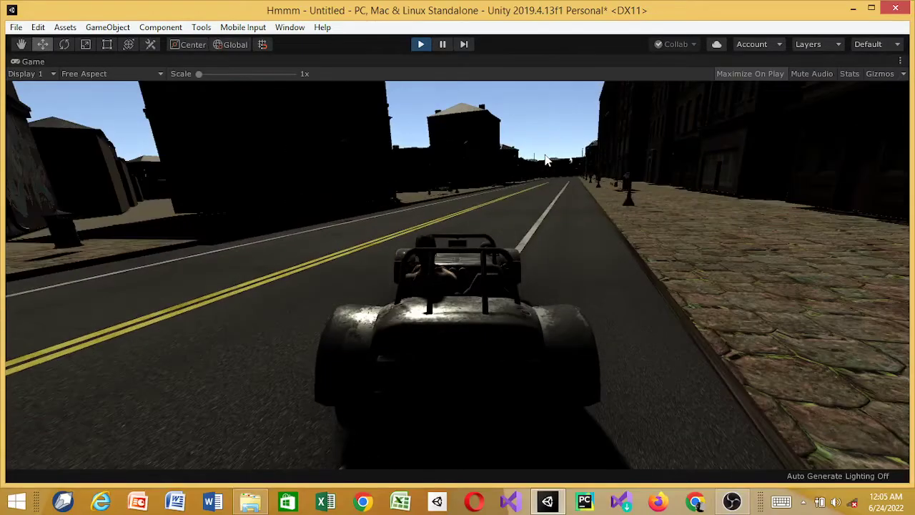
{"action": "key", "text": "Right"}
{"action": "key", "text": "a"}
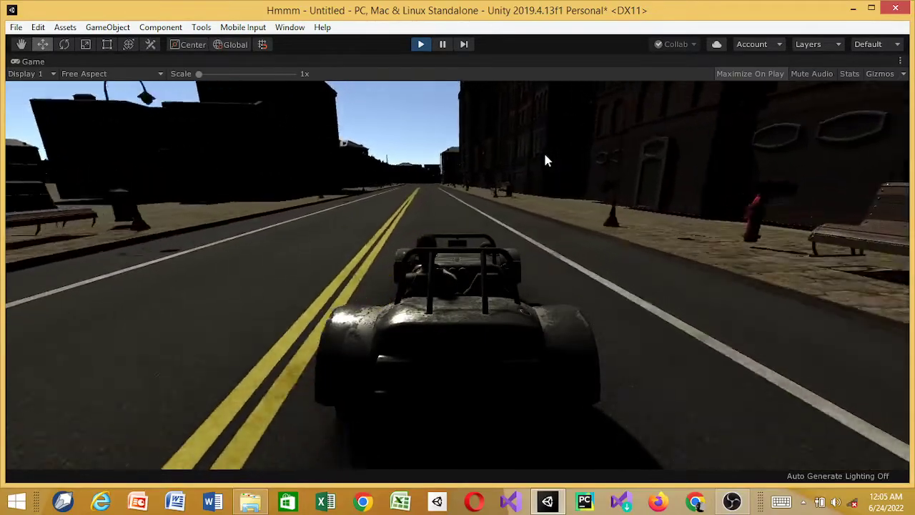
{"action": "key", "text": "d"}
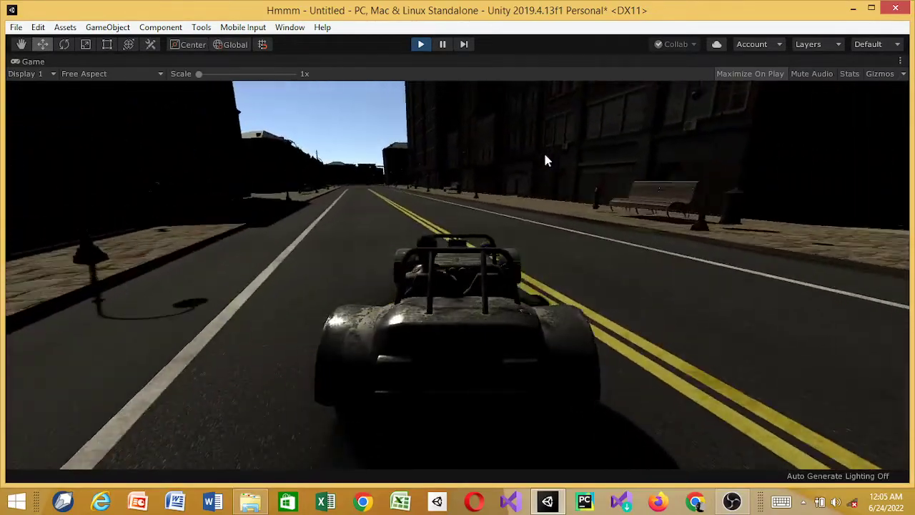
{"action": "key", "text": "a"}
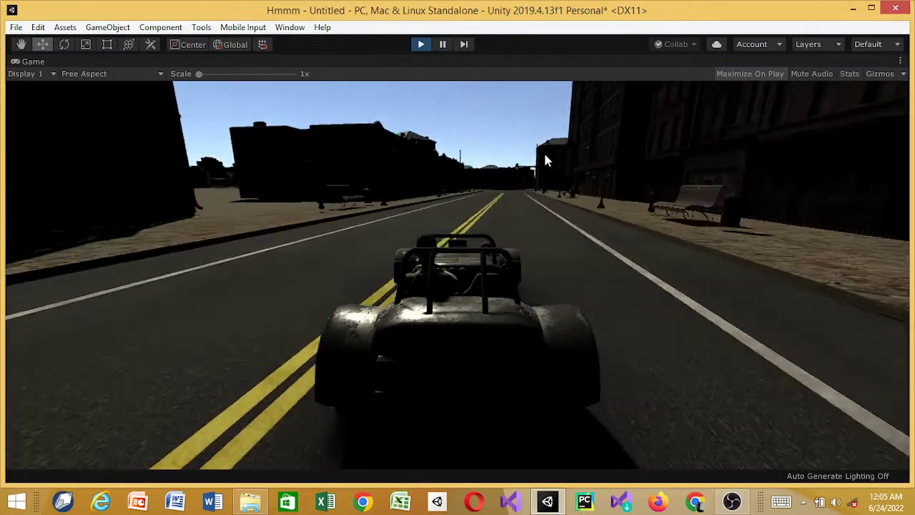
{"action": "key", "text": "d"}
{"action": "key", "text": "d"}
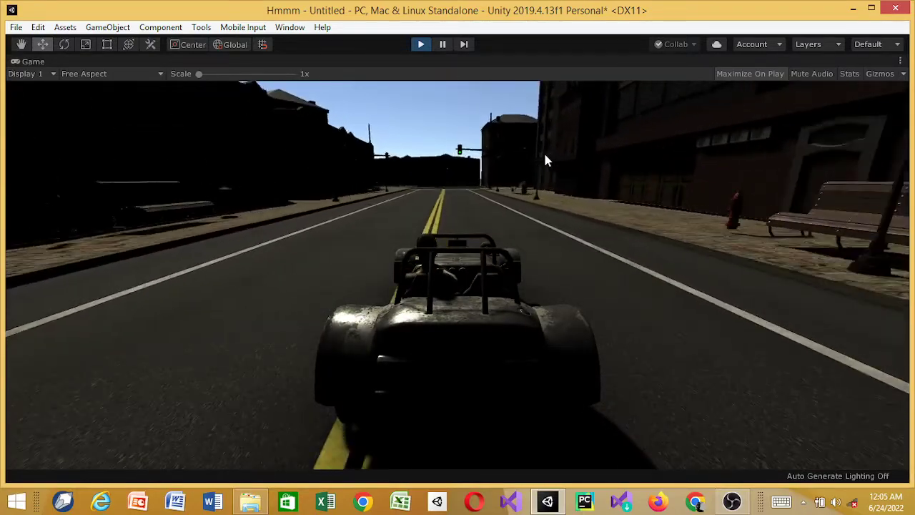
{"action": "key", "text": "a"}
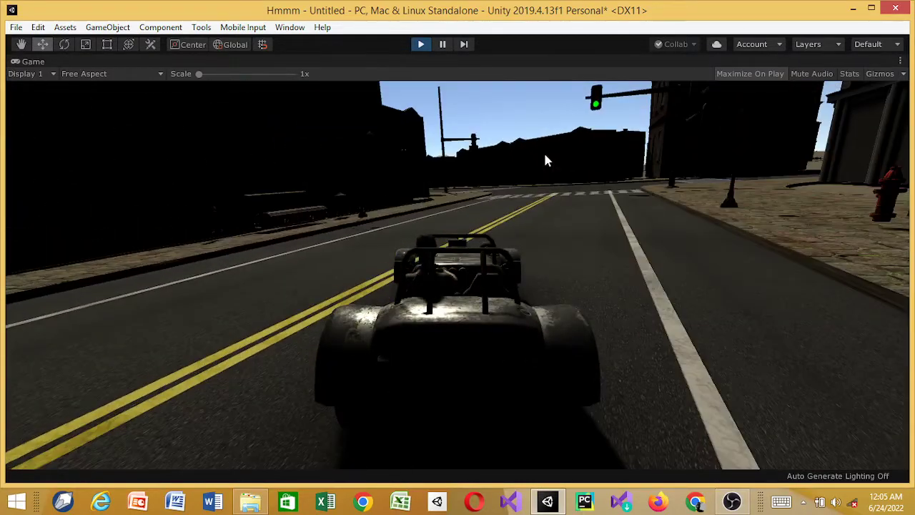
- Turn the car at the intersection and drive down the adjoining street, running partly over the cobbled sidewalk
{"action": "key", "text": "a"}
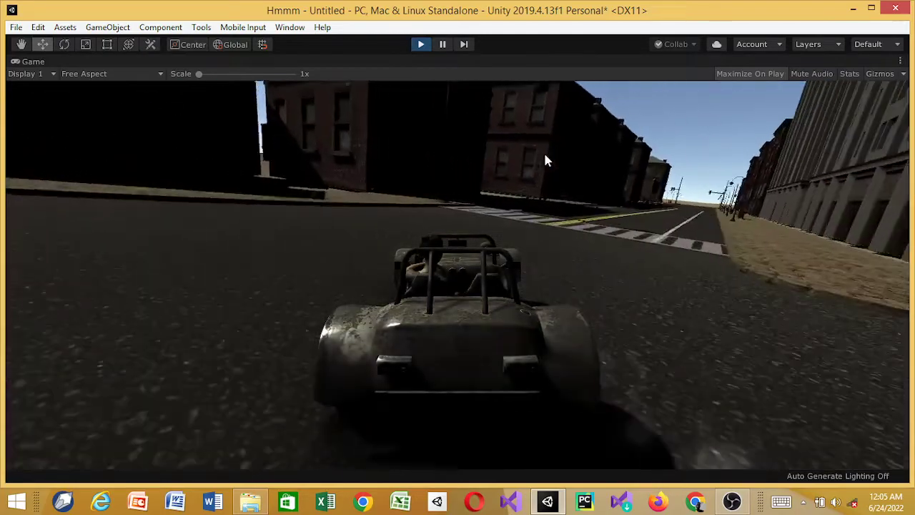
{"action": "key", "text": "a"}
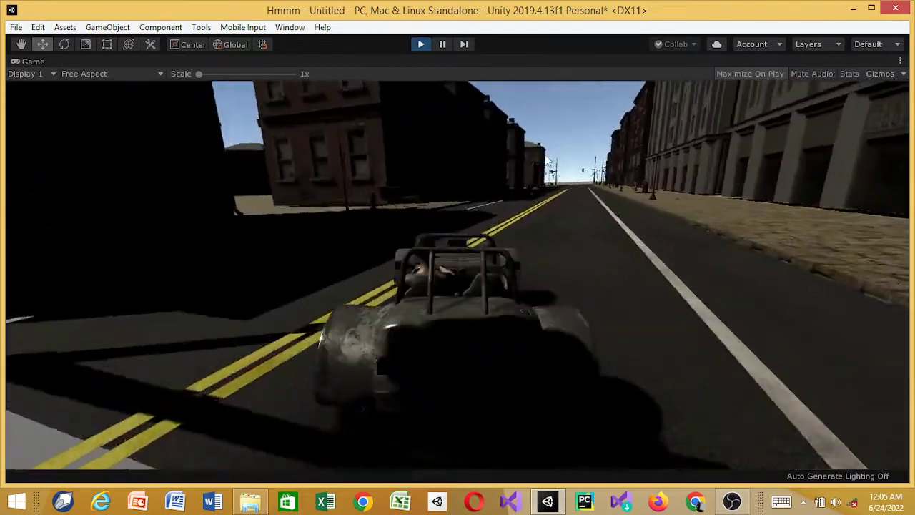
{"action": "key", "text": "d"}
{"action": "key", "text": "d"}
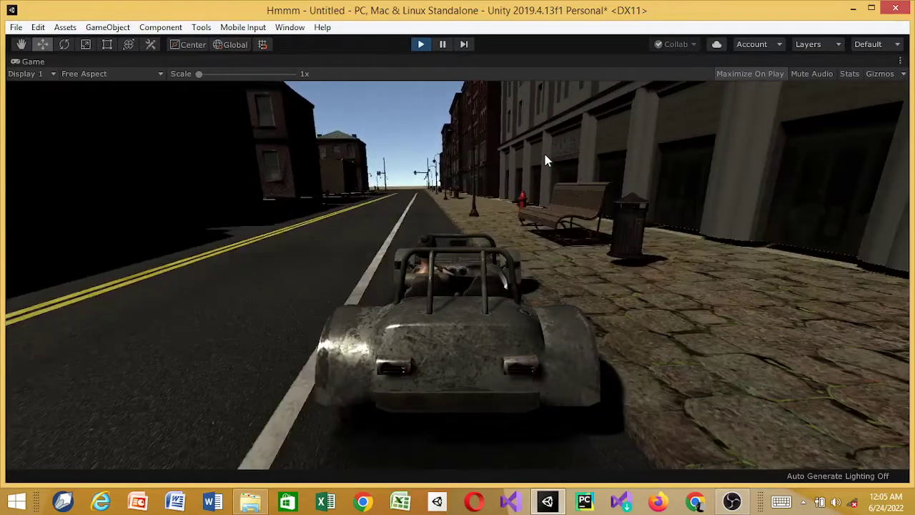
{"action": "key", "text": "a"}
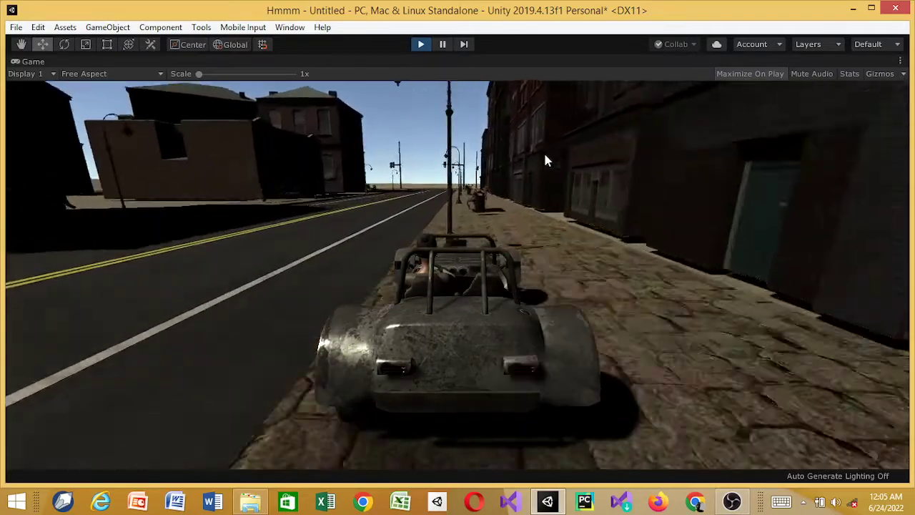
{"action": "key", "text": "d"}
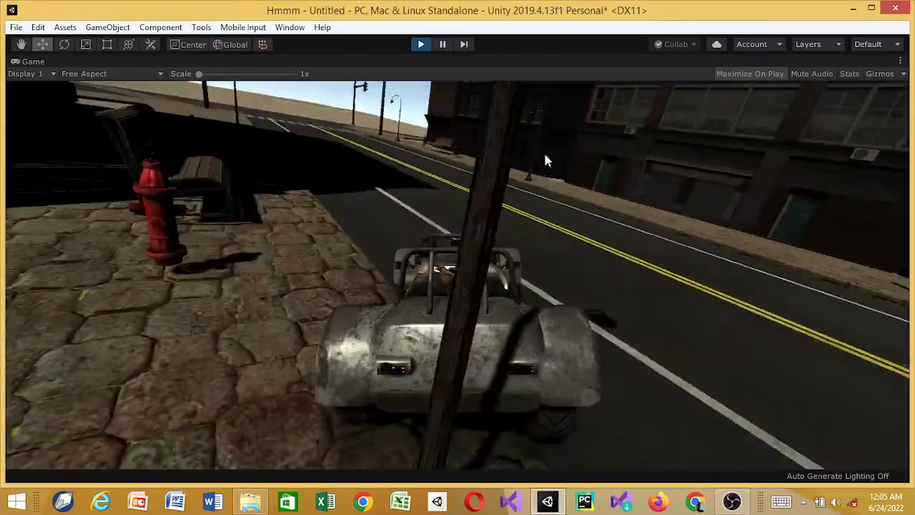
- Bring the car back onto the street and turn at the city-edge intersection onto the outer road
{"action": "key", "text": "a"}
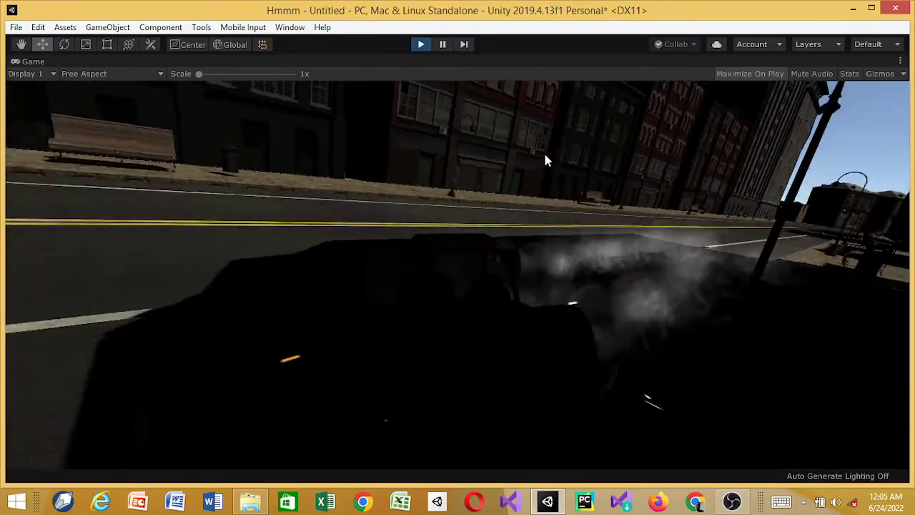
{"action": "key", "text": "a"}
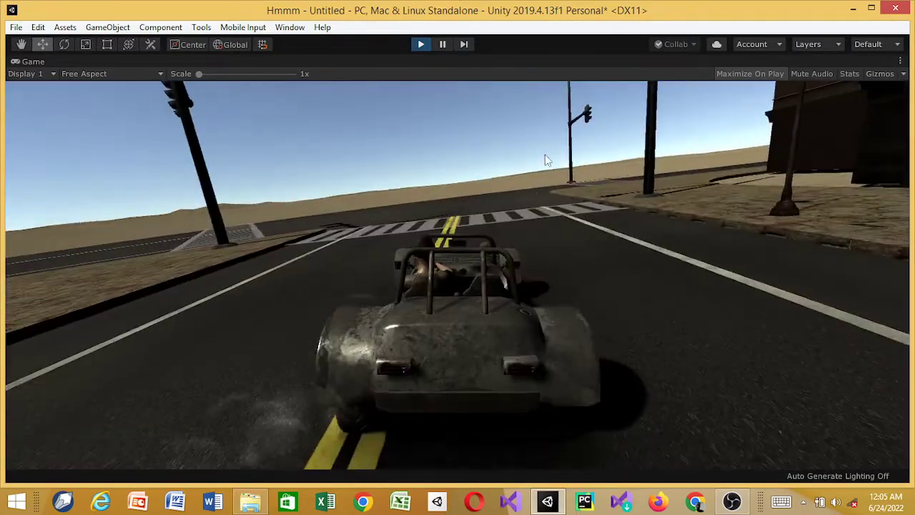
{"action": "key", "text": "d"}
{"action": "key", "text": "d"}
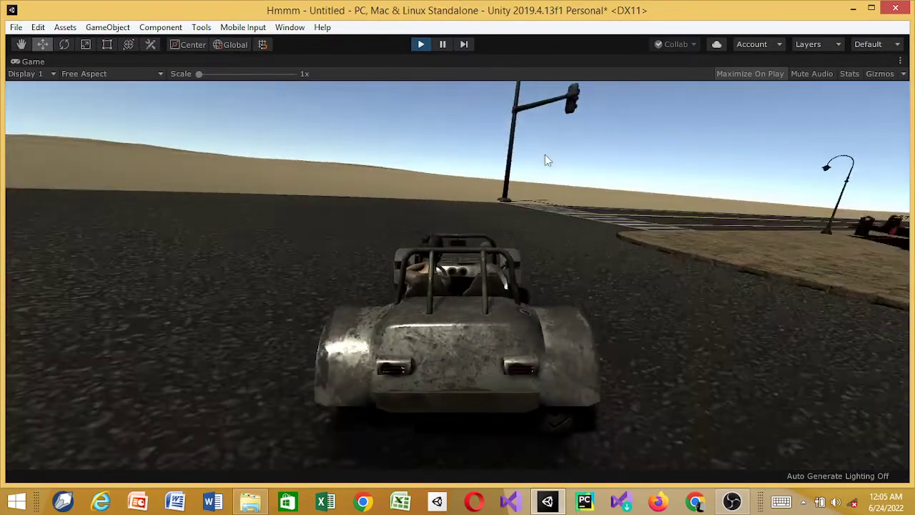
{"action": "key", "text": "a"}
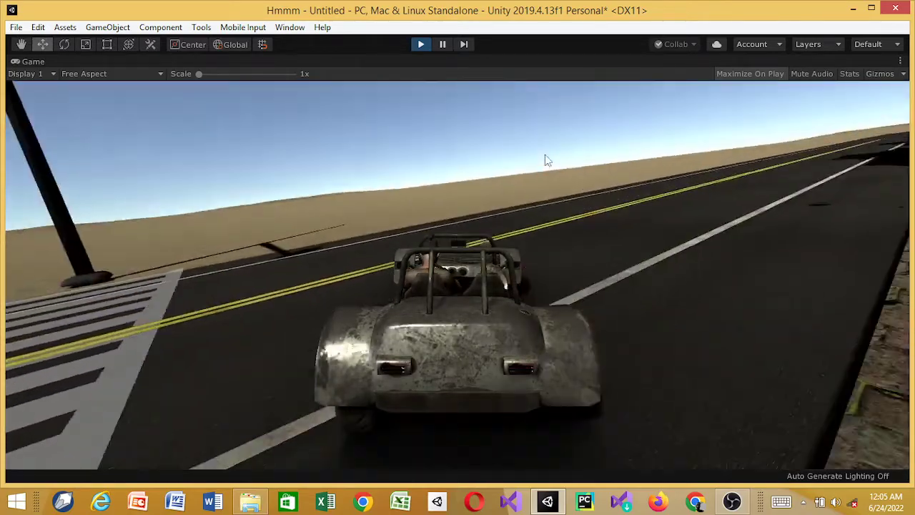
{"action": "key", "text": "d"}
- Drive the car along the outer road beside the dark buildings, steering back onto the asphalt after veering onto the terrain
{"action": "key", "text": "a"}
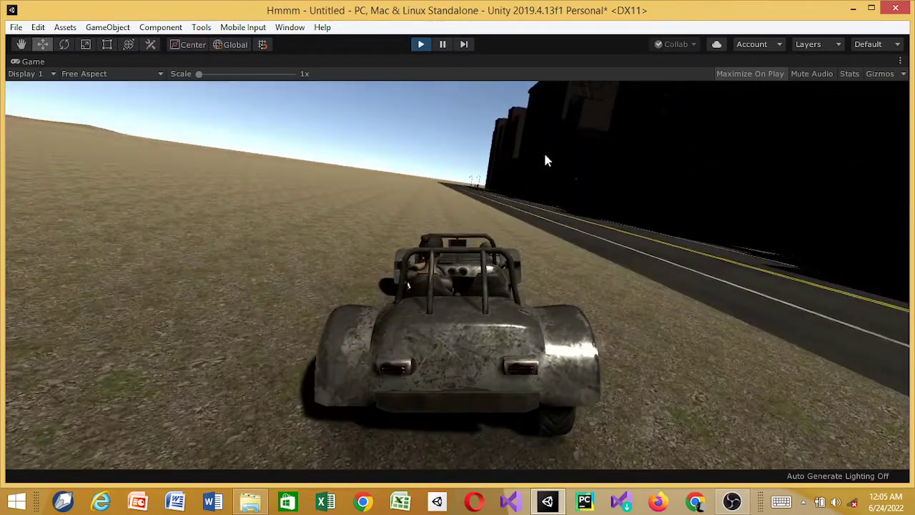
{"action": "key", "text": "d"}
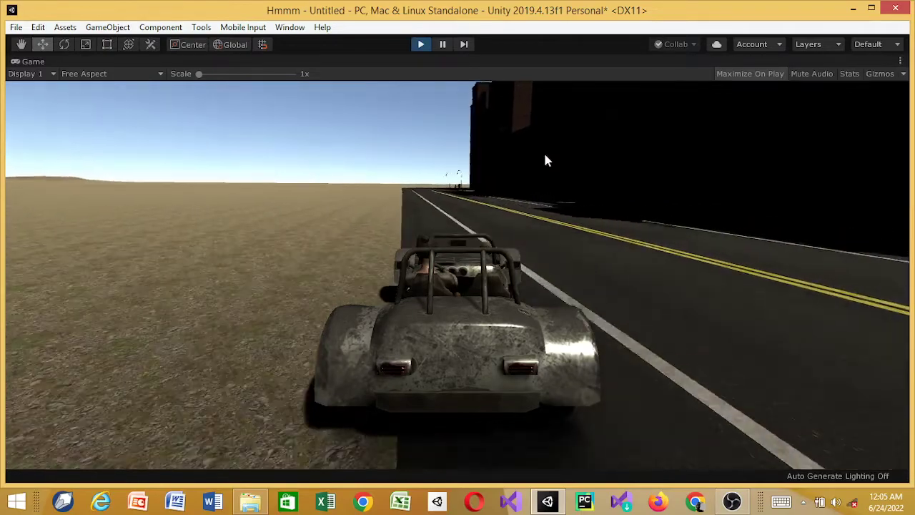
{"action": "key", "text": "d"}
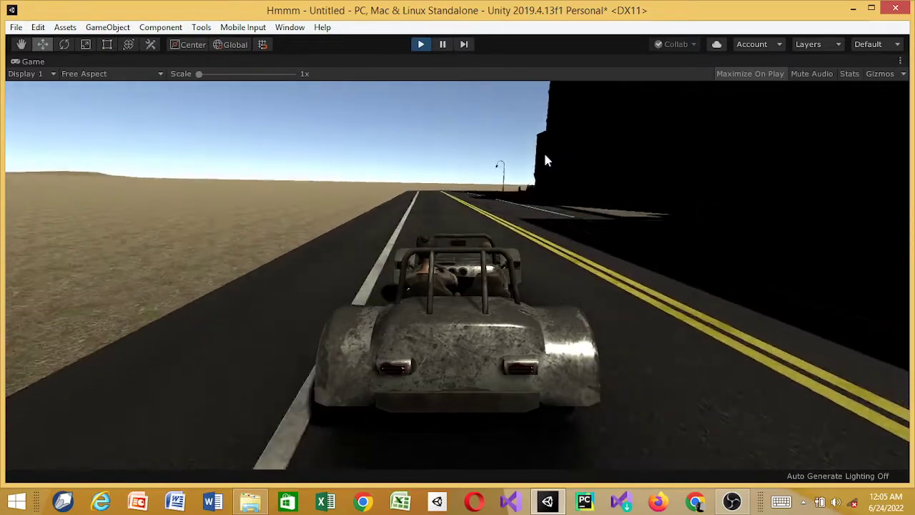
{"action": "key", "text": "a"}
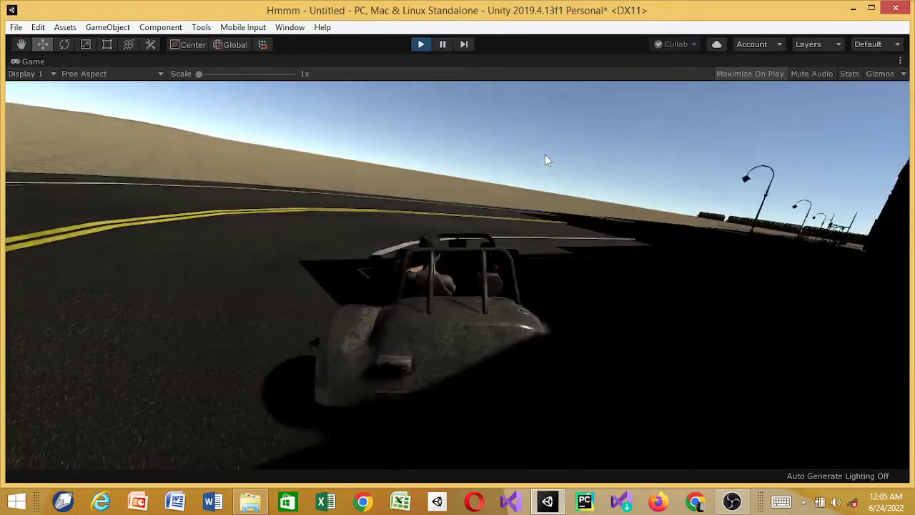
{"action": "key", "text": "d"}
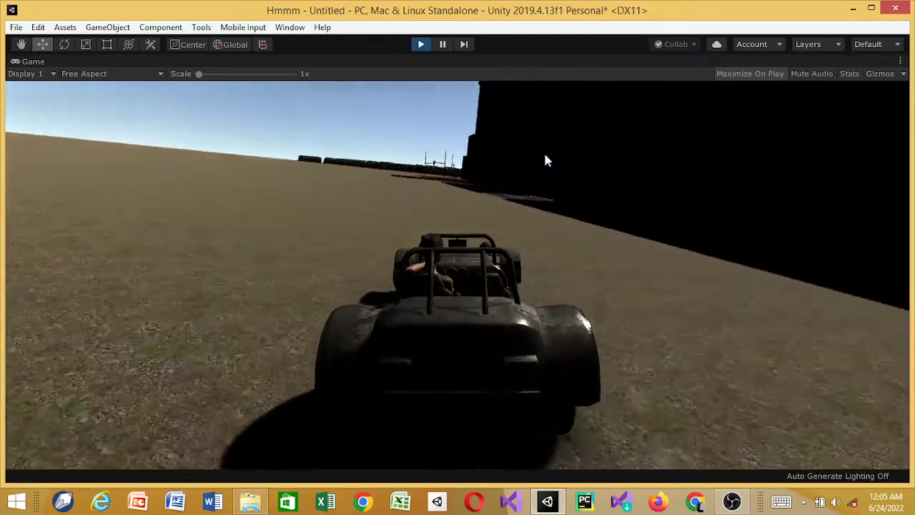
{"action": "key", "text": "a"}
{"action": "key", "text": "d"}
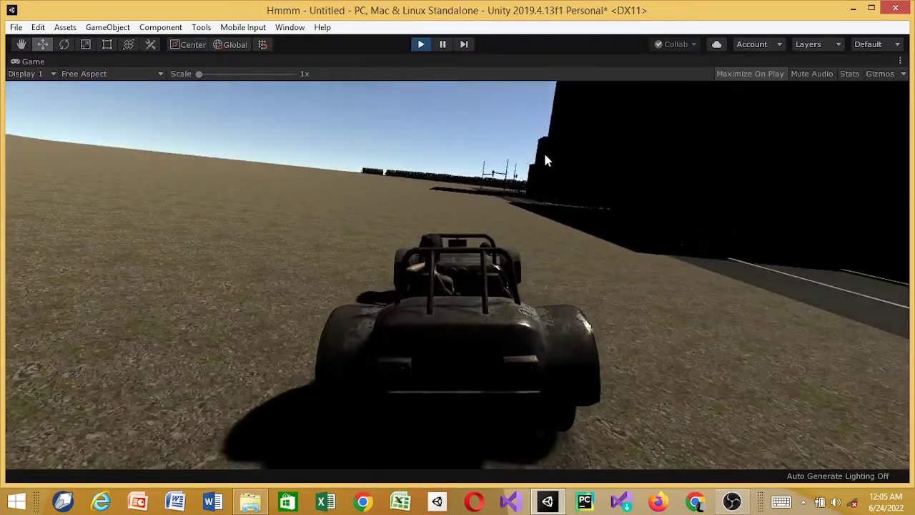
{"action": "key", "text": "a"}
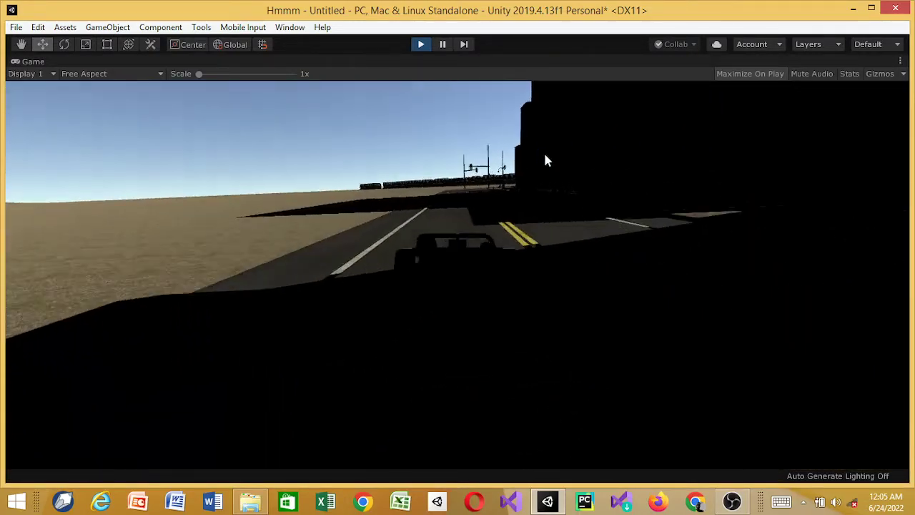
- Follow the outer road through the shadowed stretch and cross the next traffic-light intersection
{"action": "key", "text": "a"}
{"action": "key", "text": "d"}
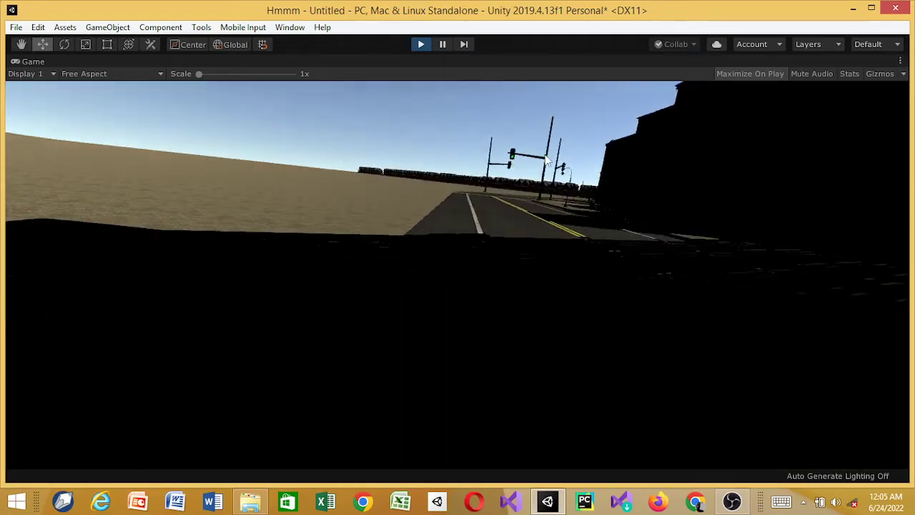
{"action": "key", "text": "d"}
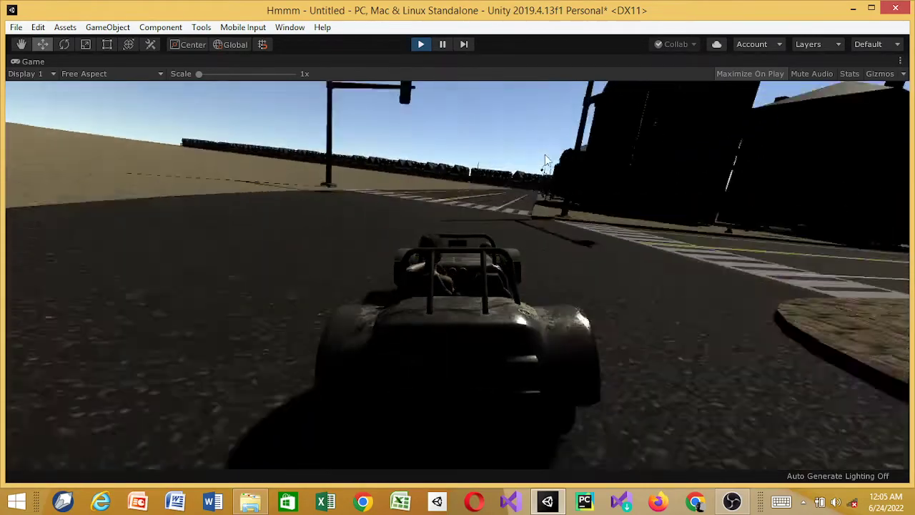
{"action": "key", "text": "a"}
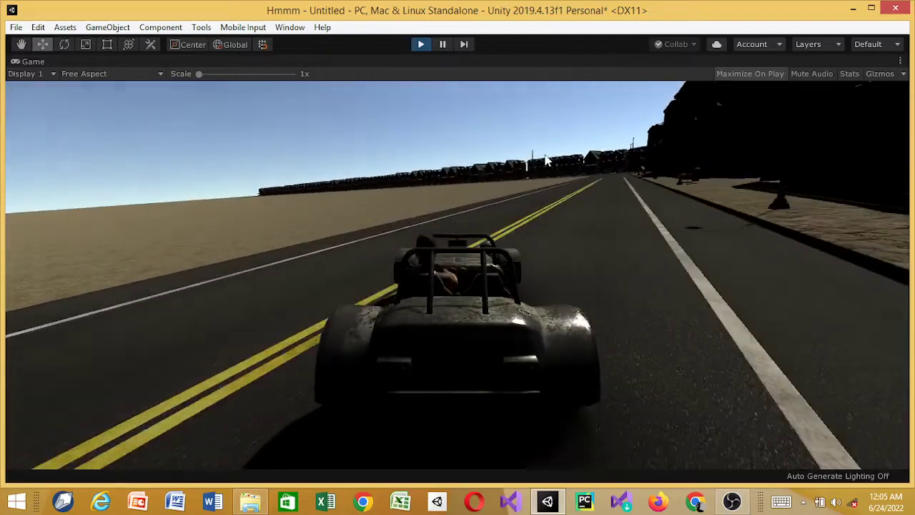
- Turn the car around on the open terrain and drive it back to the road at the city's edge
{"action": "key", "text": "a"}
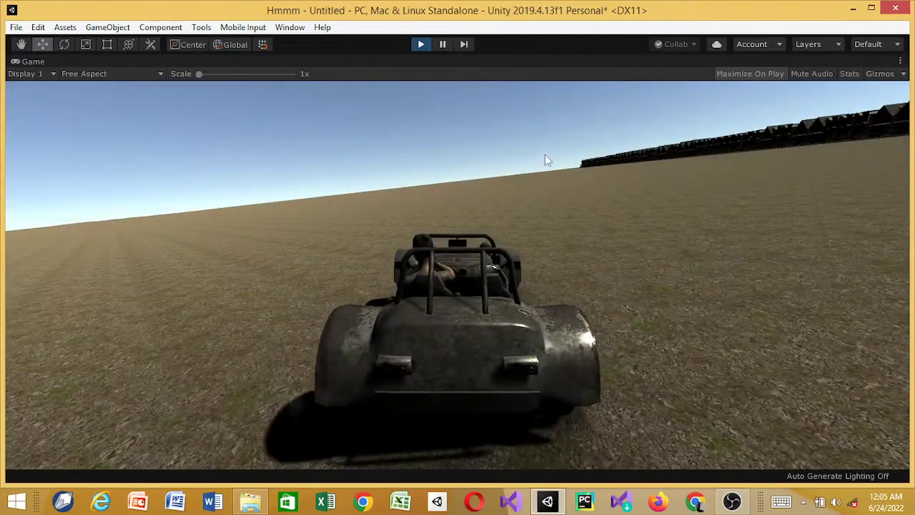
{"action": "key", "text": "a"}
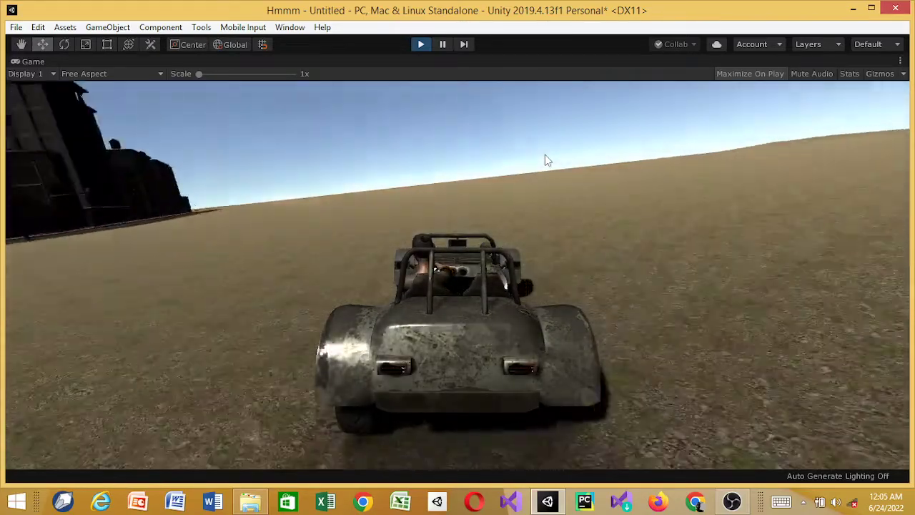
{"action": "key", "text": "a"}
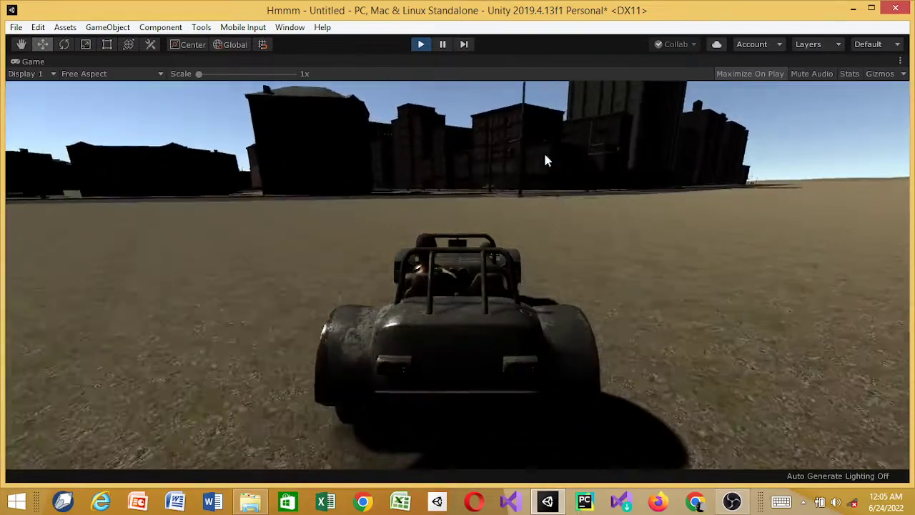
{"action": "key", "text": "w"}
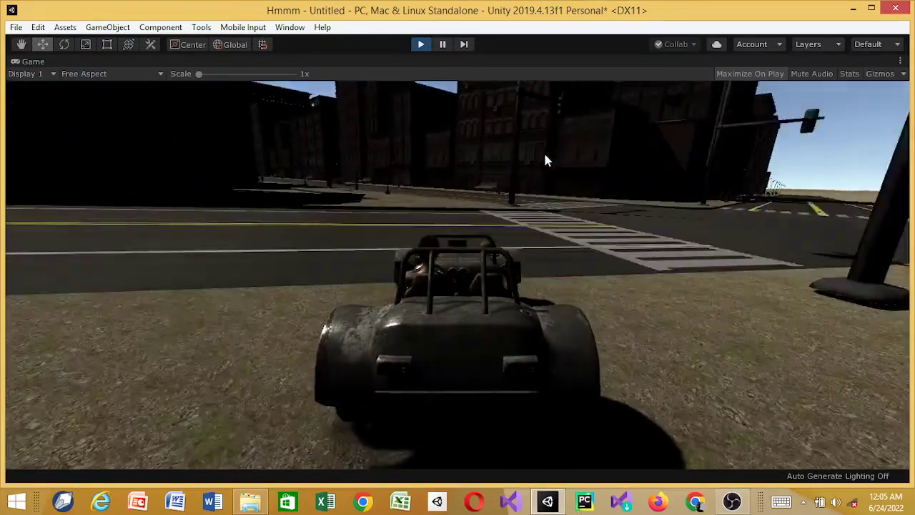
- Steer the car from the terrain into the city street and follow it to the crosswalk at the far intersection
{"action": "key", "text": "d"}
{"action": "key", "text": "d"}
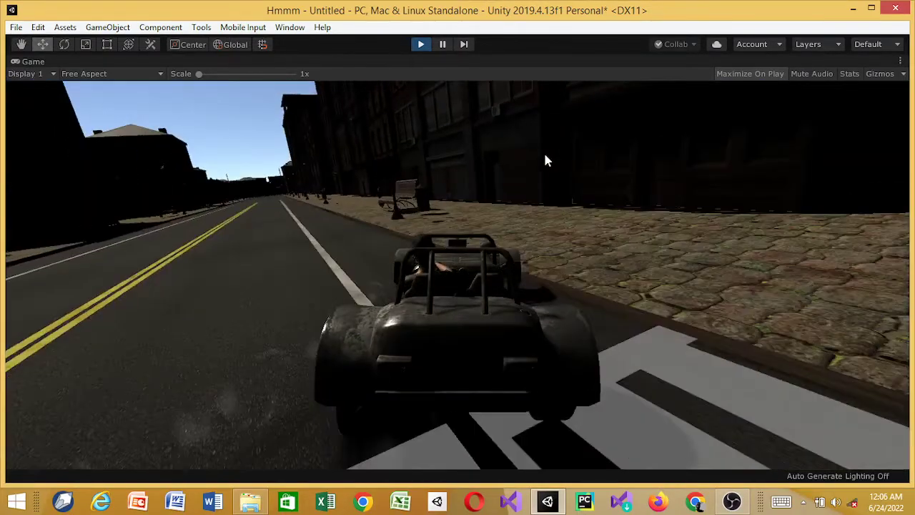
{"action": "key", "text": "a"}
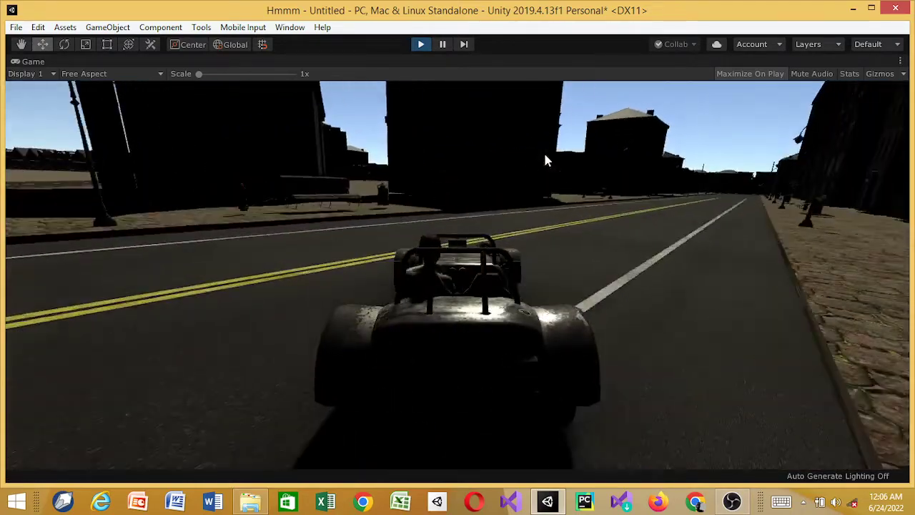
{"action": "key", "text": "d"}
{"action": "key", "text": "a"}
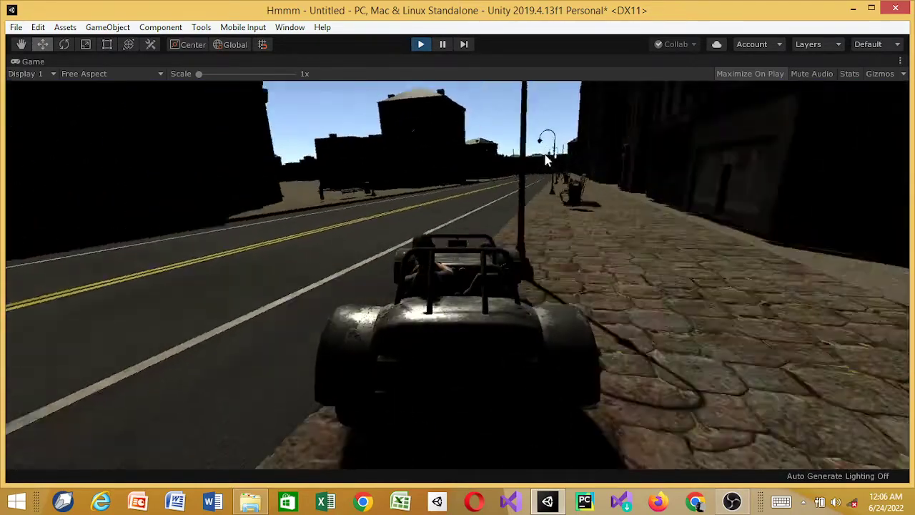
{"action": "key", "text": "a"}
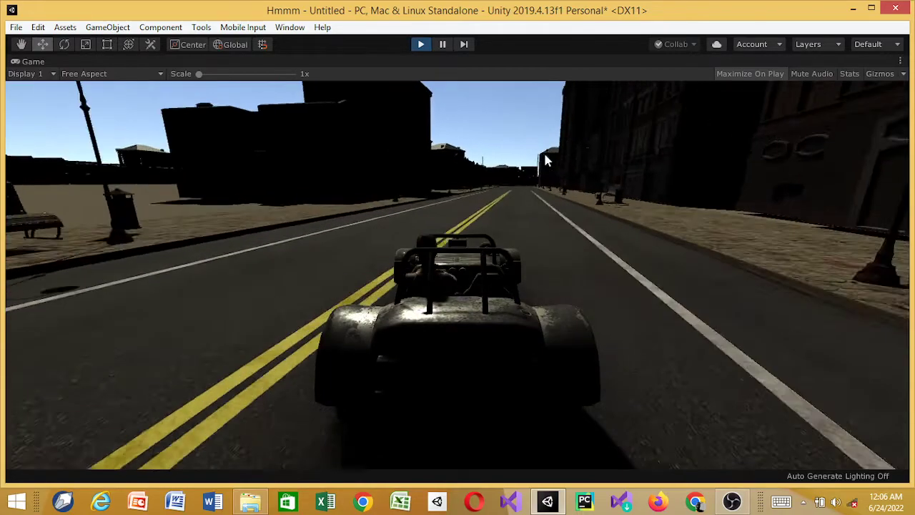
{"action": "key", "text": "a"}
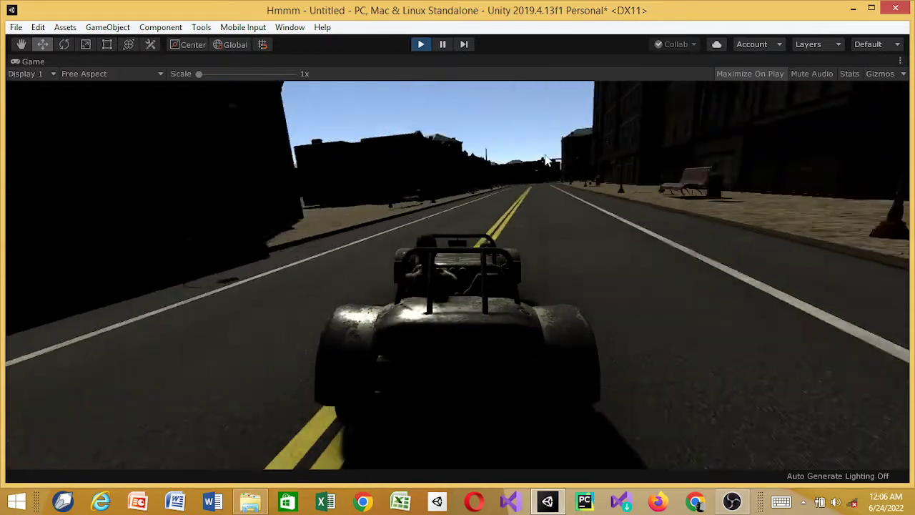
{"action": "key", "text": "d"}
{"action": "key", "text": "d"}
{"action": "key", "text": "a"}
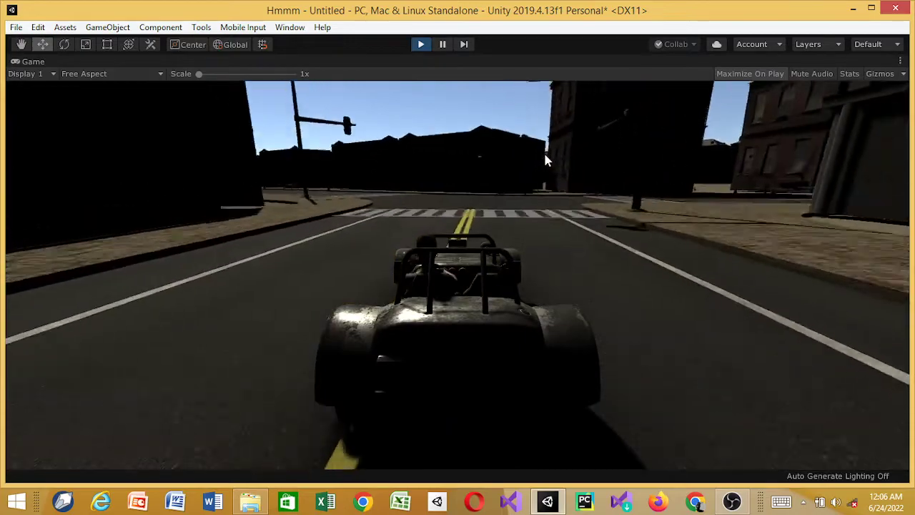
- Cross the intersection and drive the car along the shop-lined street to the crosswalk at the next traffic light
{"action": "key", "text": "d"}
{"action": "key", "text": "a"}
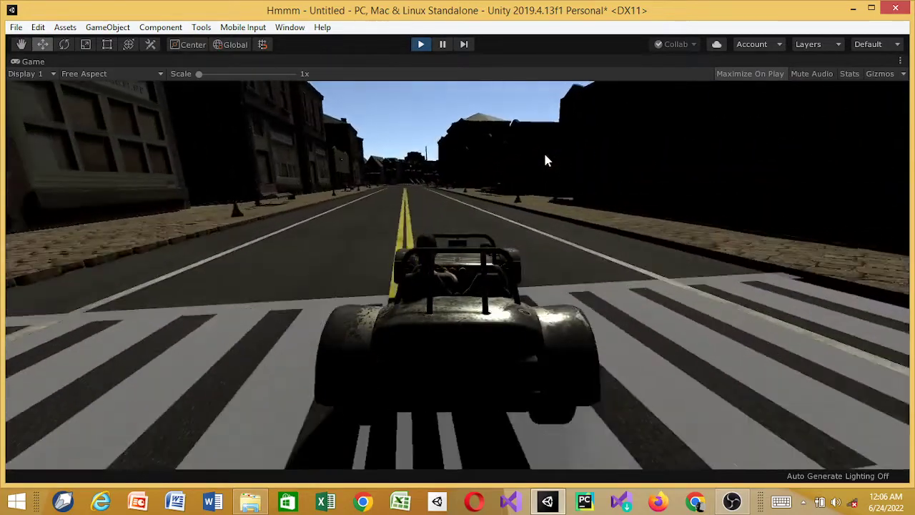
{"action": "key", "text": "d"}
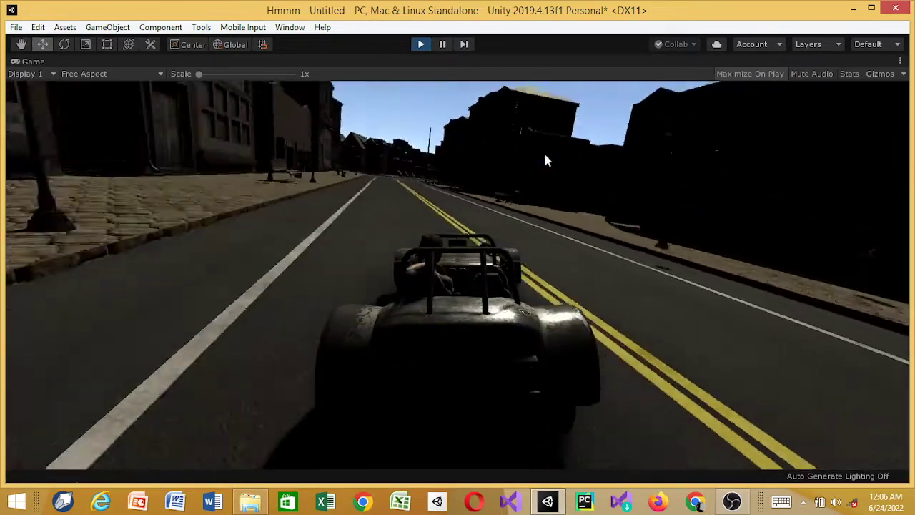
{"action": "key", "text": "a"}
{"action": "key", "text": "a"}
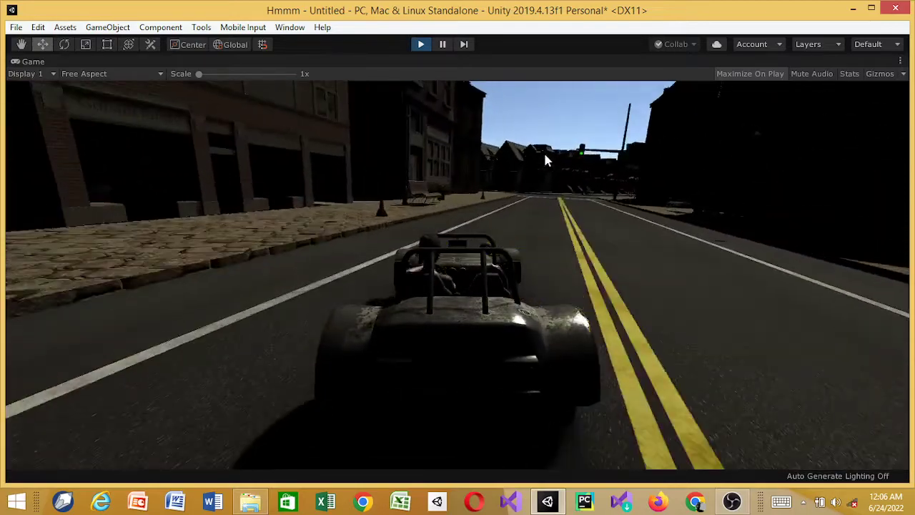
{"action": "key", "text": "d"}
{"action": "key", "text": "d"}
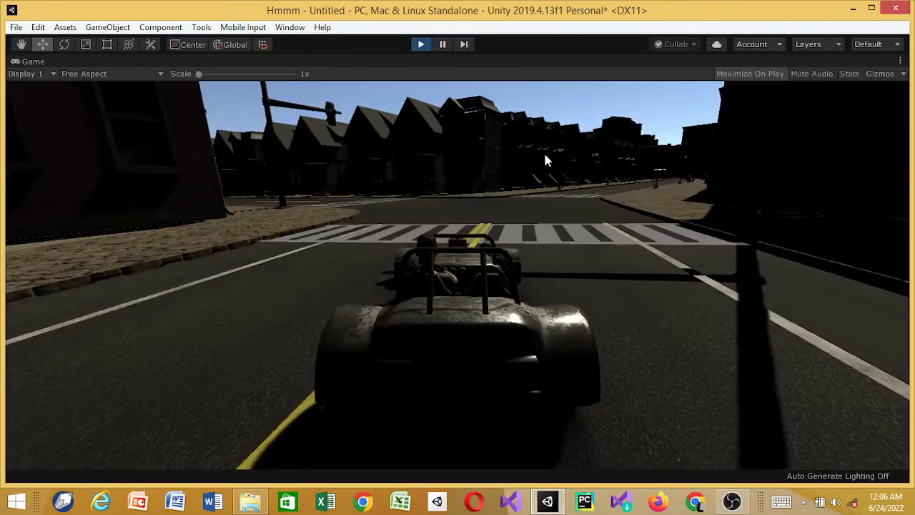
- Continue through the intersection and follow the shadowed street past the buildings with front steps to its far crosswalk
{"action": "key", "text": "a"}
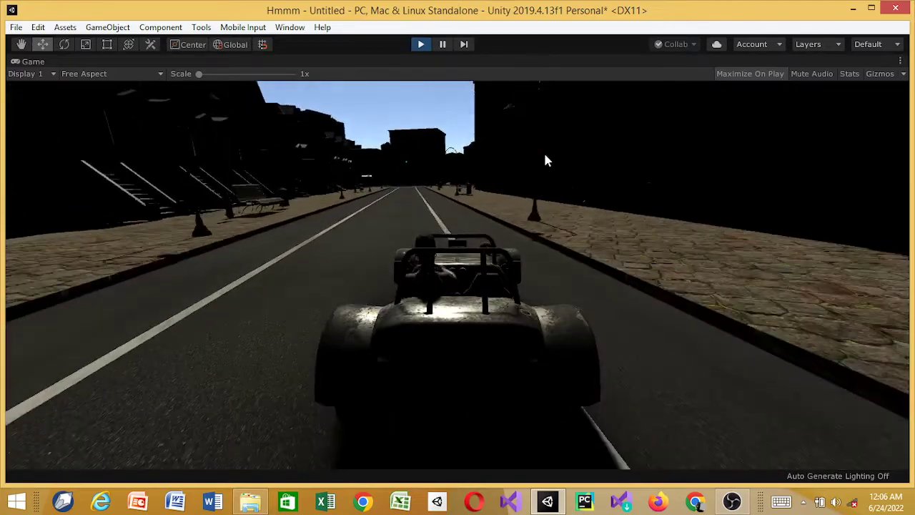
{"action": "key", "text": "d"}
{"action": "key", "text": "d"}
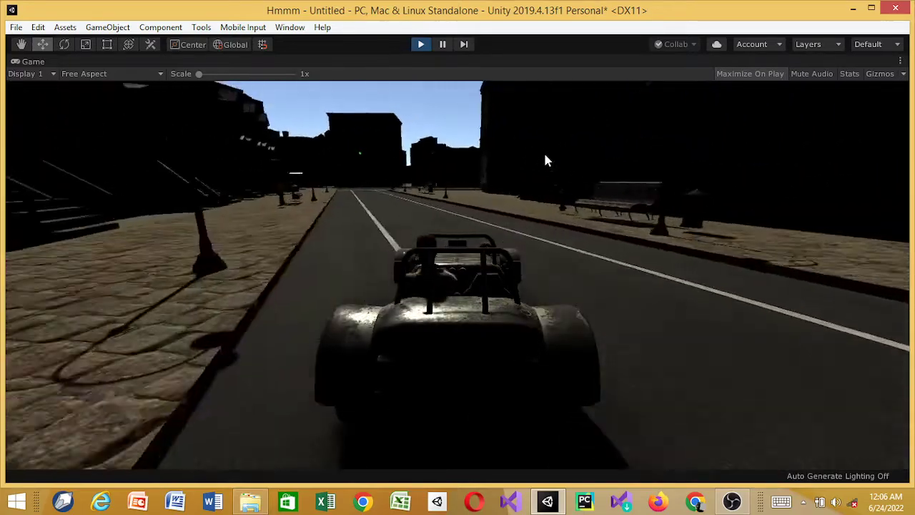
{"action": "key", "text": "d"}
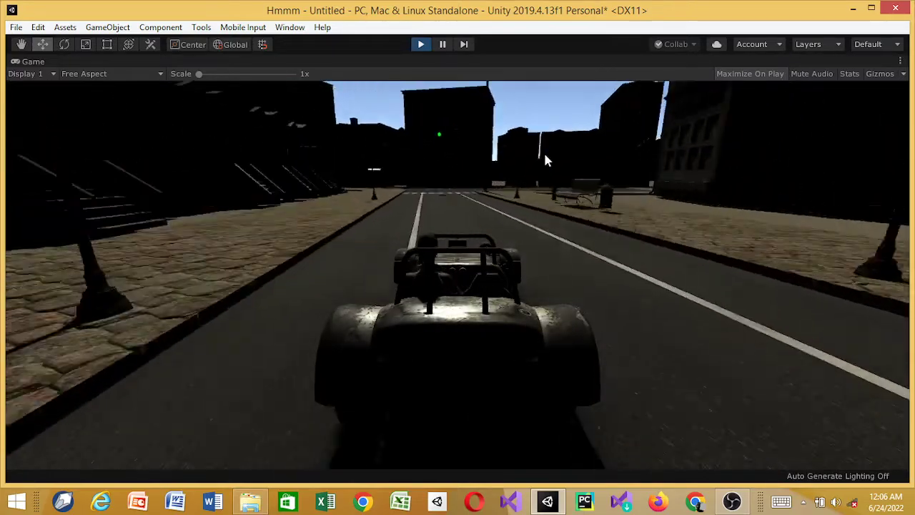
{"action": "key", "text": "w"}
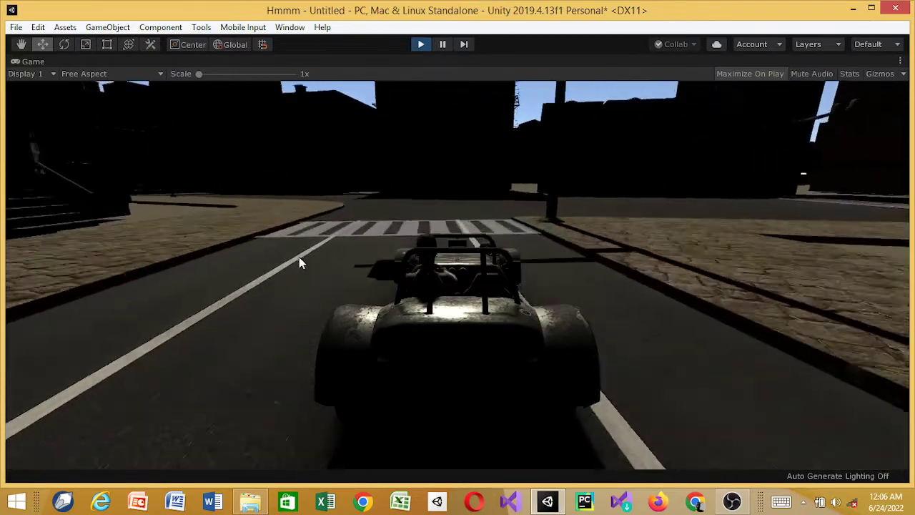
- Turn the car right onto the wide avenue and follow it past the brick storefronts toward the traffic lights at the city's edge
{"action": "key", "text": "d"}
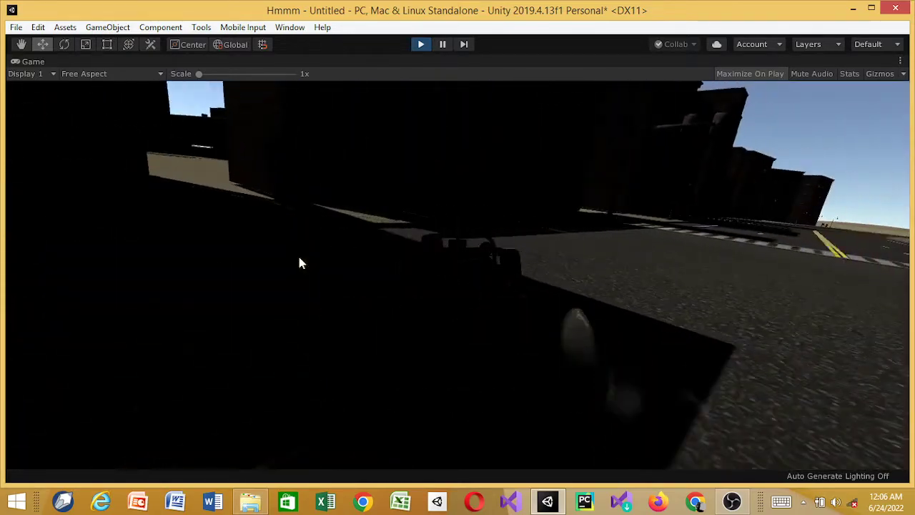
{"action": "key", "text": "w"}
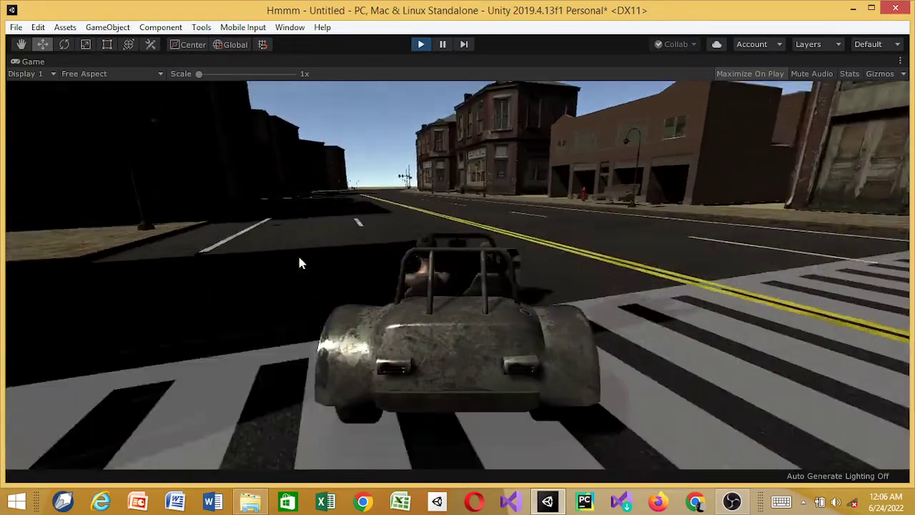
{"action": "key", "text": "a"}
{"action": "key", "text": "w"}
{"action": "key", "text": "d"}
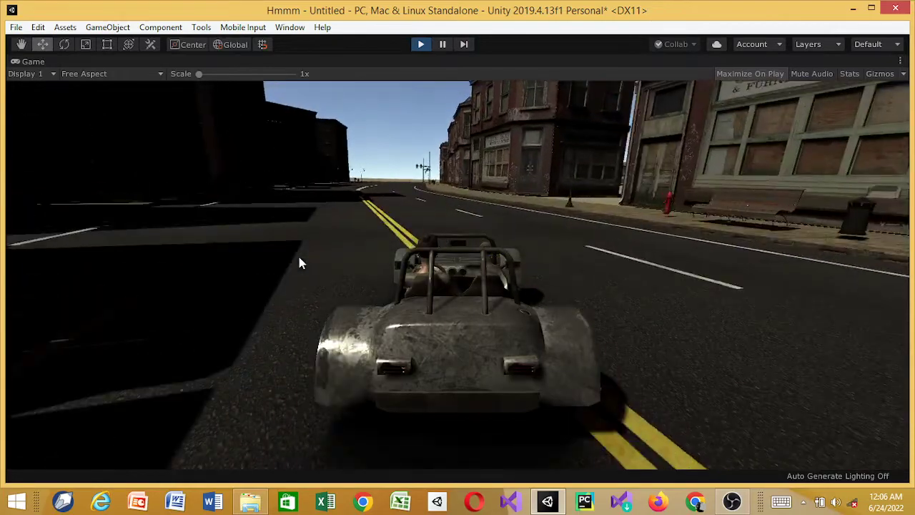
{"action": "key", "text": "a"}
{"action": "key", "text": "w"}
{"action": "key", "text": "a"}
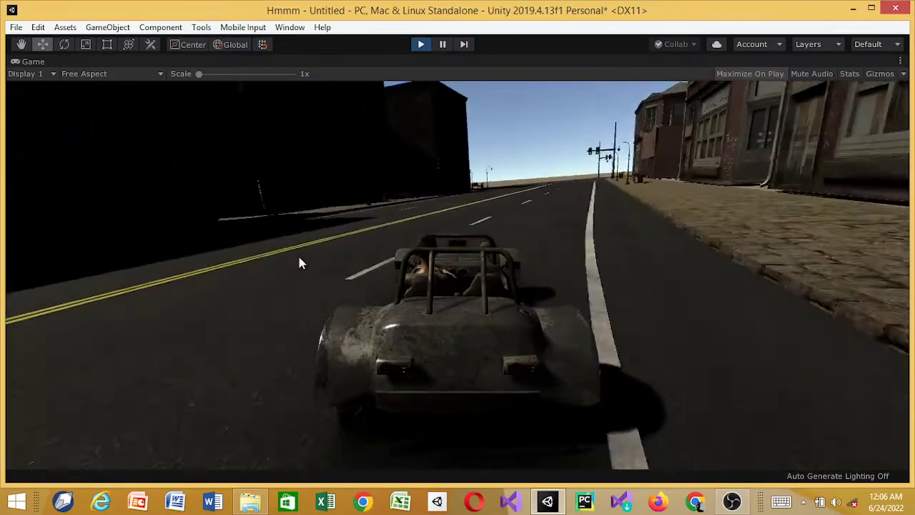
{"action": "key", "text": "d"}
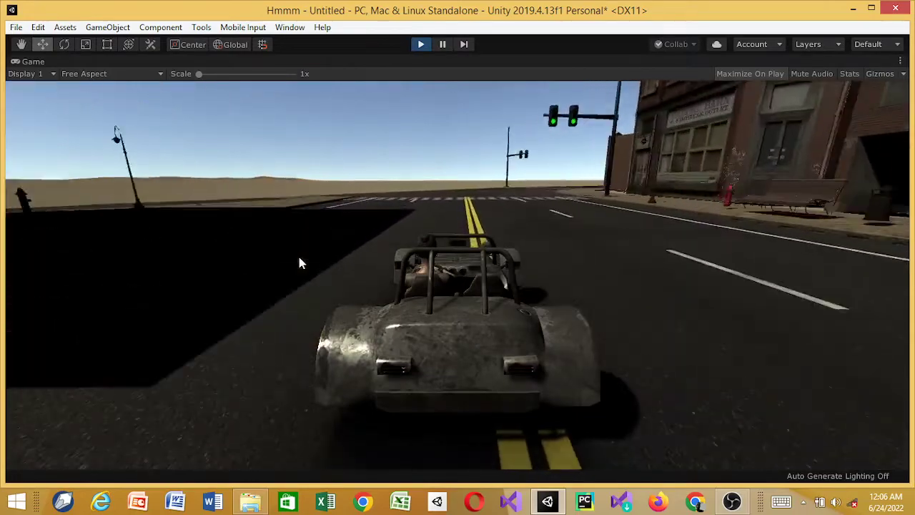
- Turn right onto the multi-lane road bordering the open terrain and drive through the intersection at its end
{"action": "key", "text": "Right"}
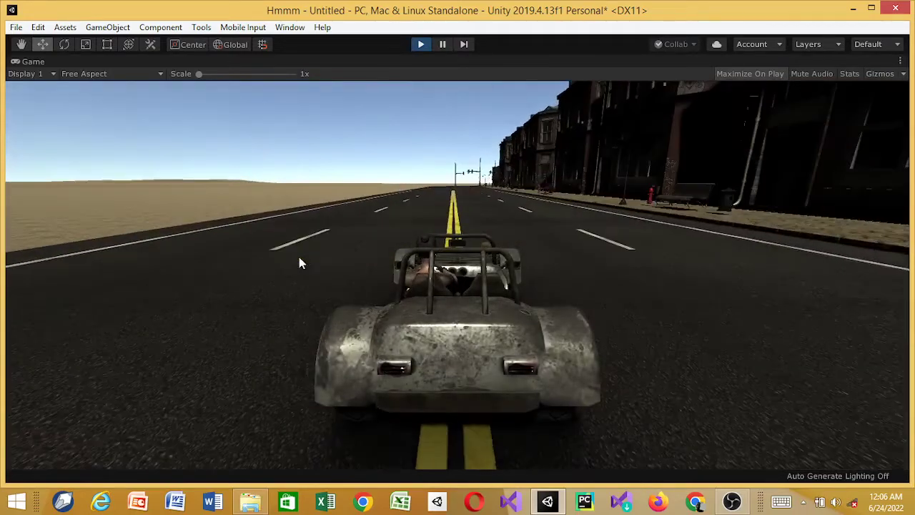
{"action": "key", "text": "d"}
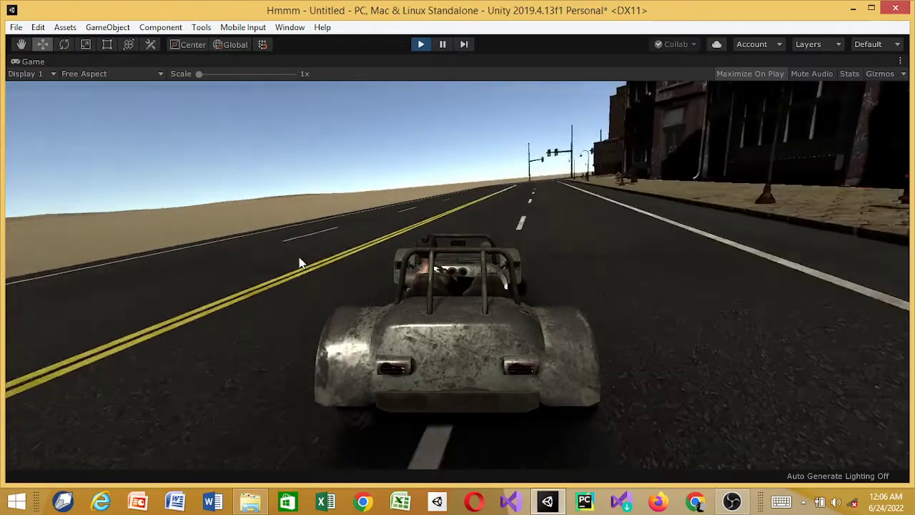
{"action": "key", "text": "a"}
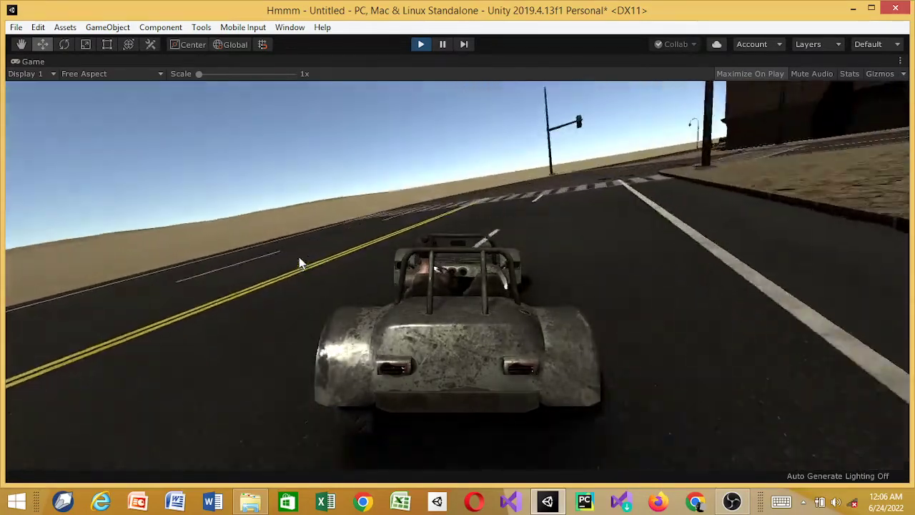
{"action": "key", "text": "d"}
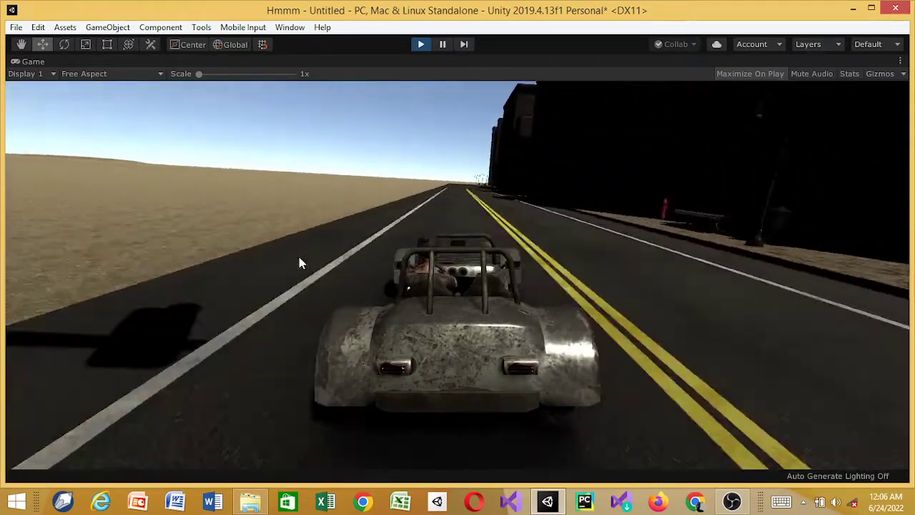
- Follow the two-lane outer road around the bend beside the shadowed buildings, steering back onto the asphalt after running onto the terrain
{"action": "key", "text": "a"}
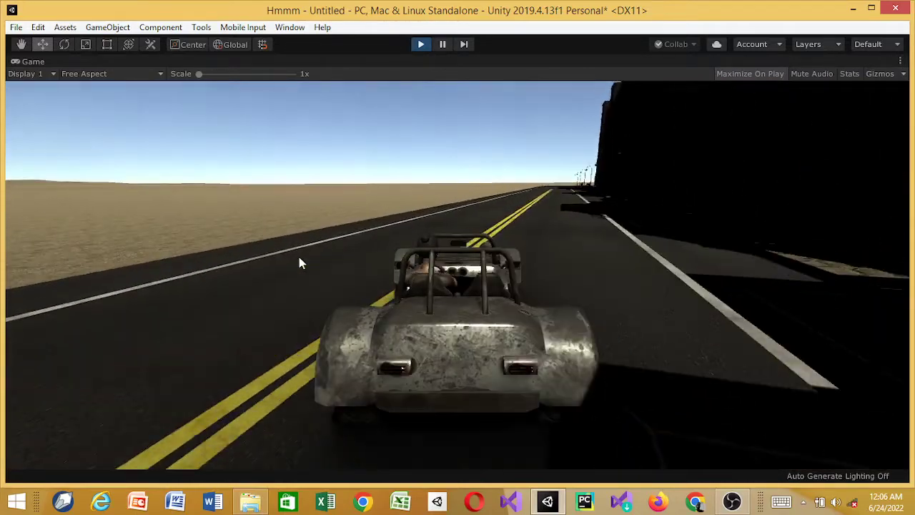
{"action": "key", "text": "d"}
{"action": "key", "text": "a"}
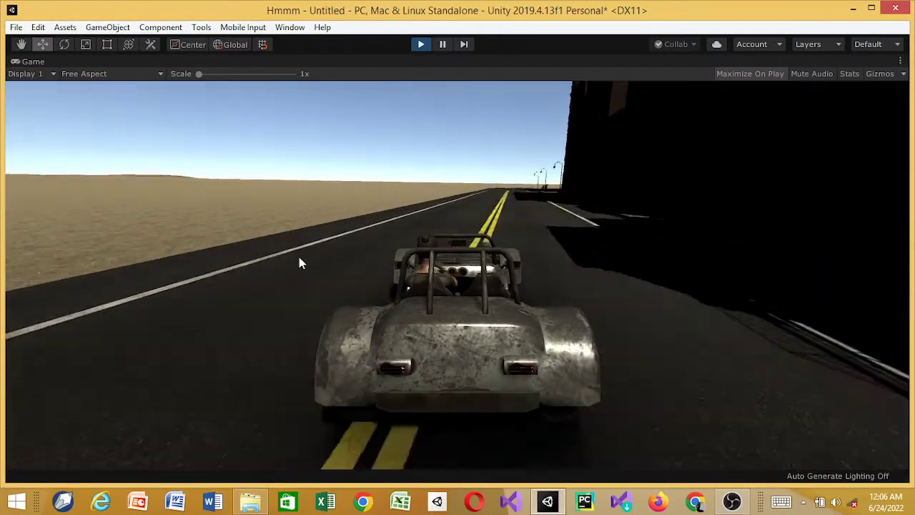
{"action": "key", "text": "d"}
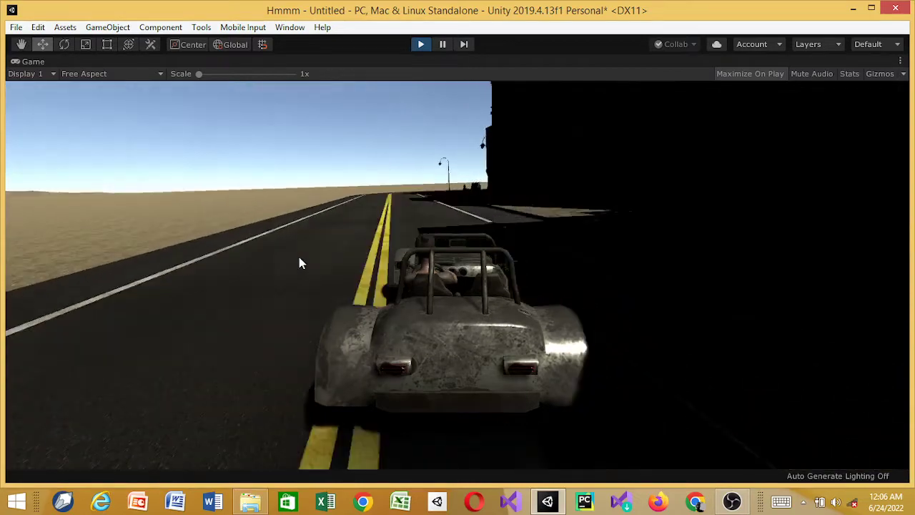
{"action": "key", "text": "a"}
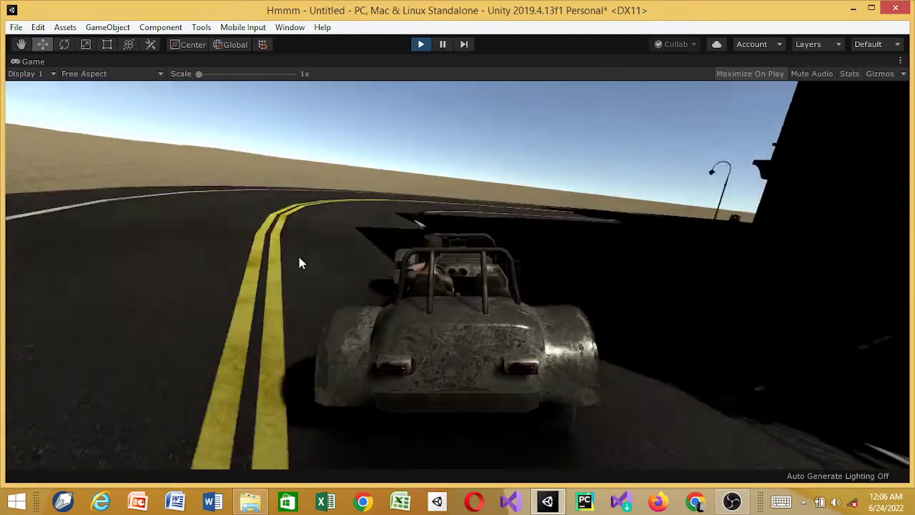
{"action": "key", "text": "d"}
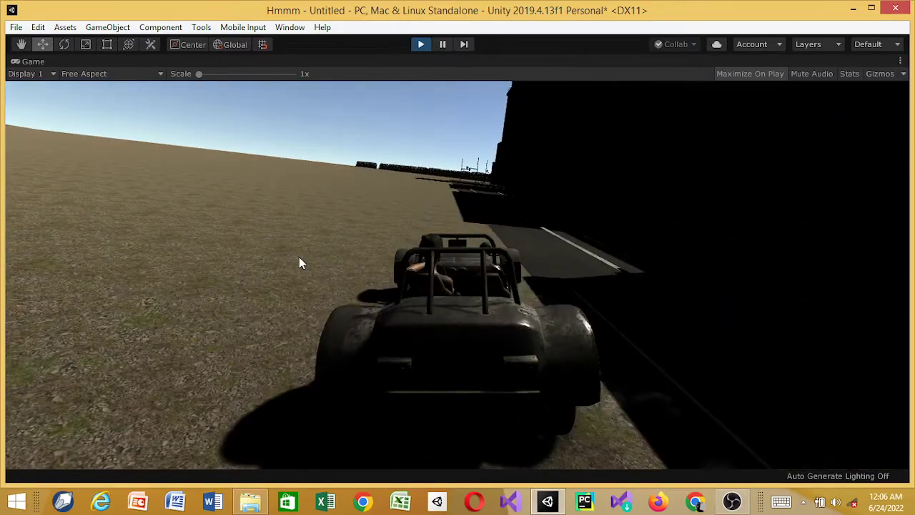
{"action": "key", "text": "d"}
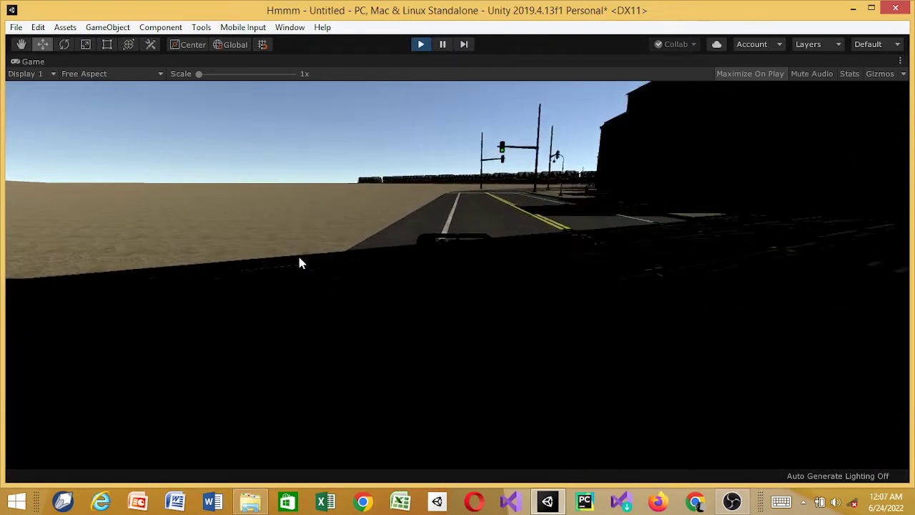
- Cross the traffic-light intersection and follow the two-lane road toward the distant rows of houses, up to the next junction
{"action": "key", "text": "d"}
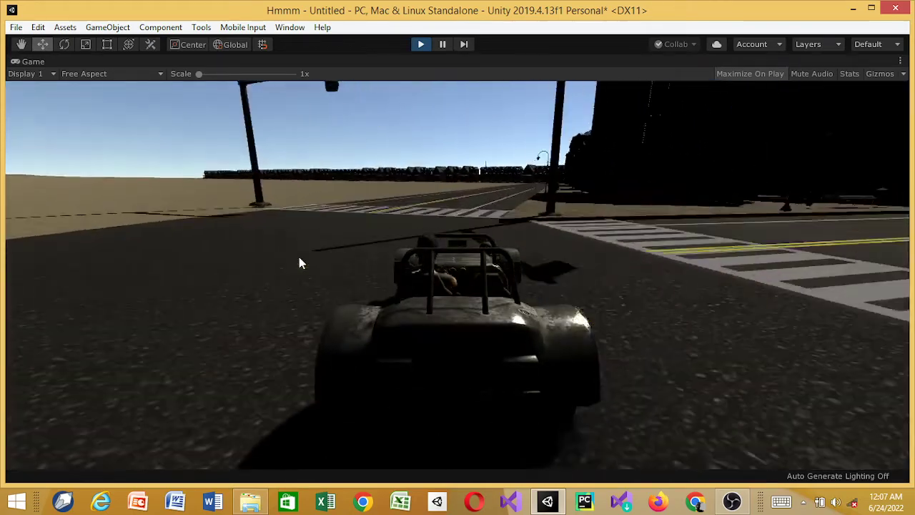
{"action": "key", "text": "a"}
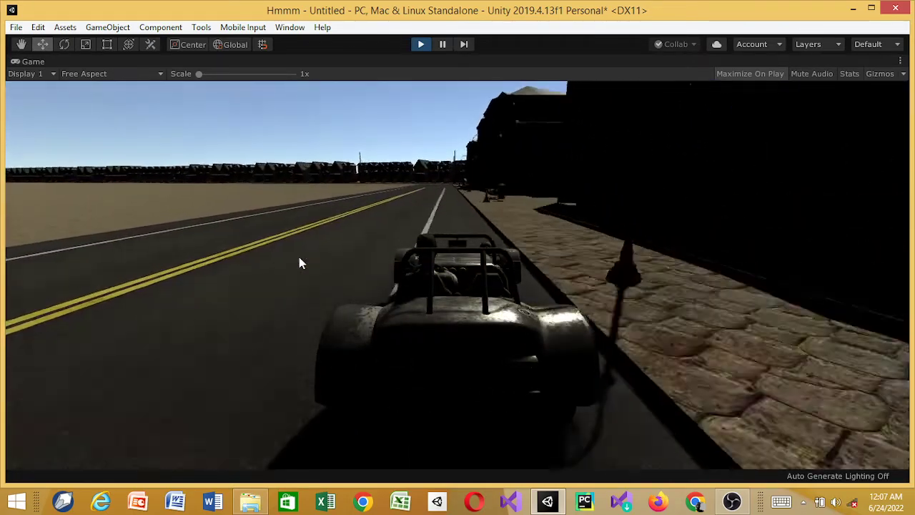
{"action": "key", "text": "a"}
{"action": "key", "text": "d"}
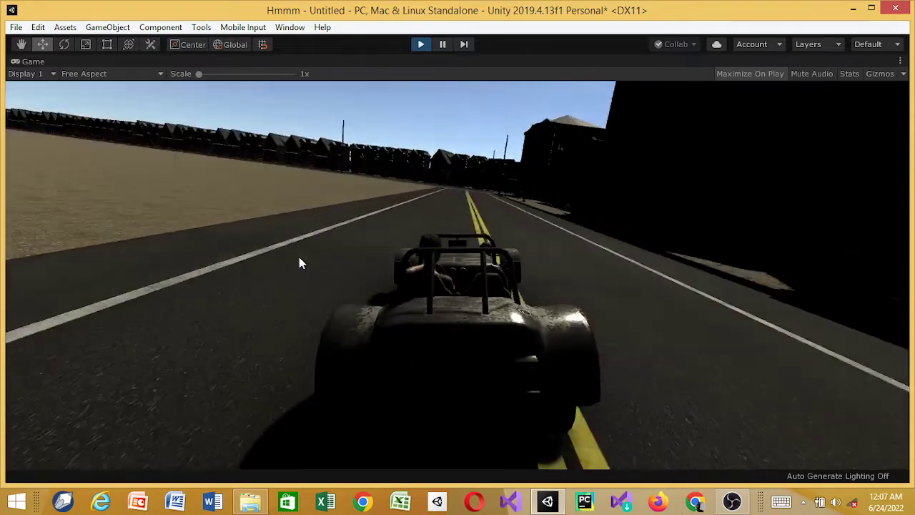
{"action": "key", "text": "a"}
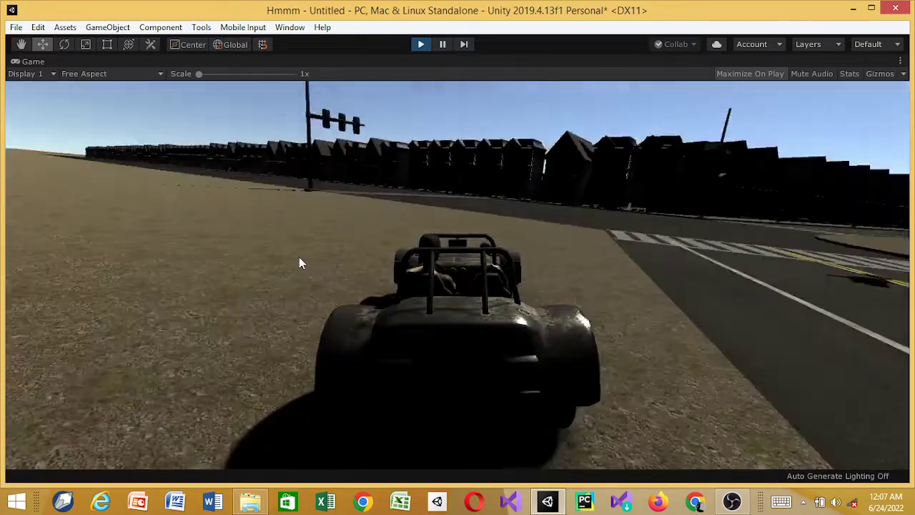
- Turn right onto the wide road along the row of houses, follow it across the lanes, and veer over the sidewalk toward a house
{"action": "key", "text": "d"}
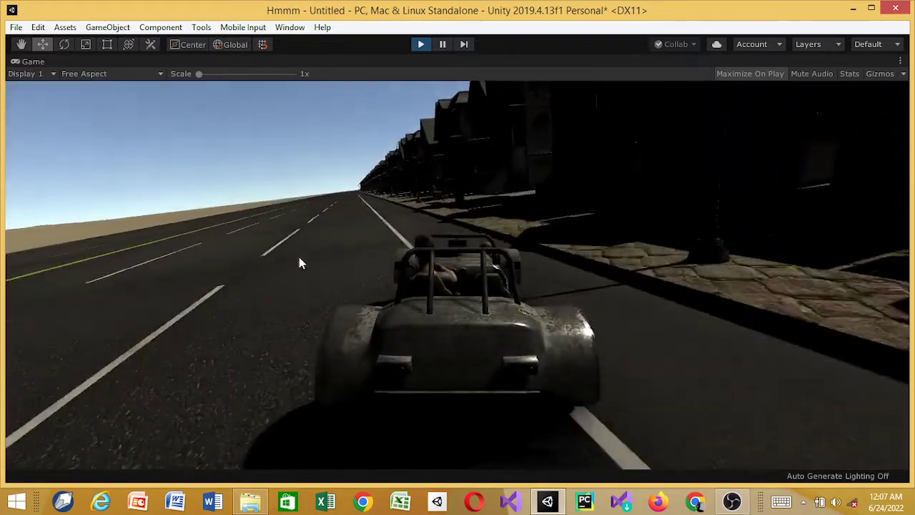
{"action": "key", "text": "a"}
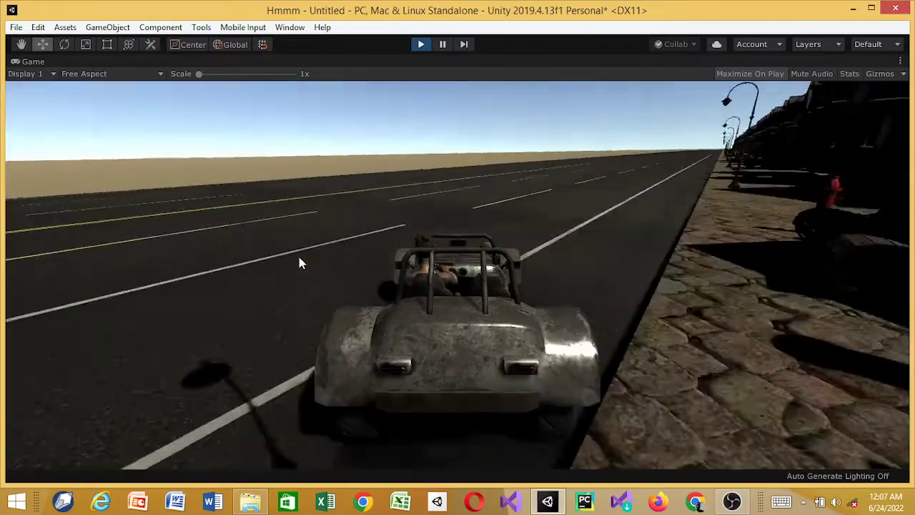
{"action": "key", "text": "d"}
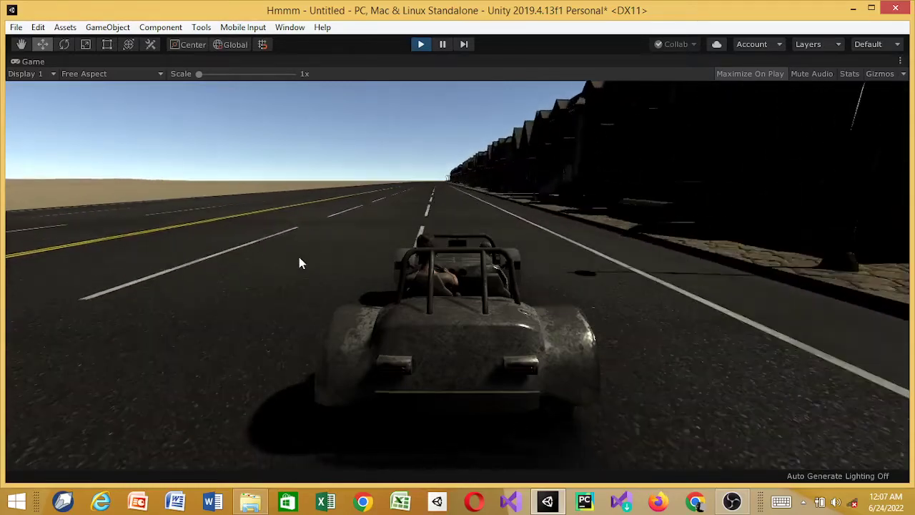
{"action": "key", "text": "a"}
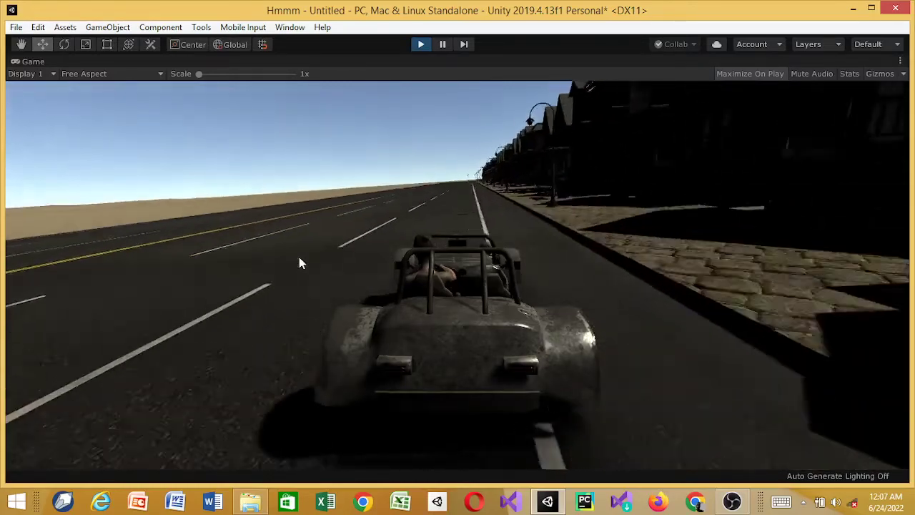
{"action": "key", "text": "d"}
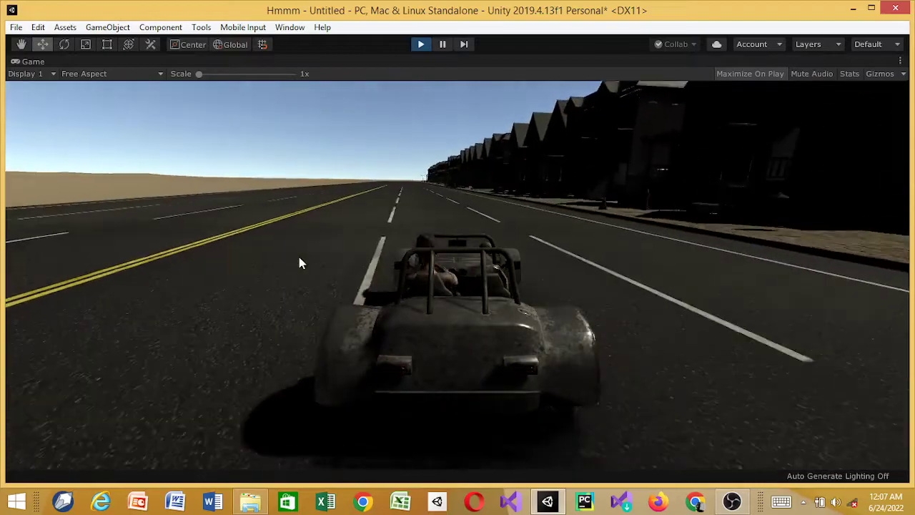
{"action": "key", "text": "a"}
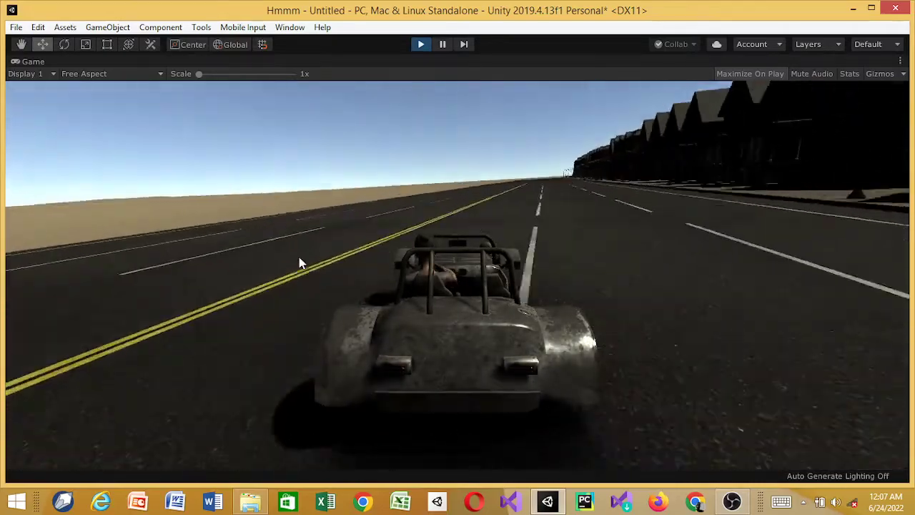
{"action": "key", "text": "d"}
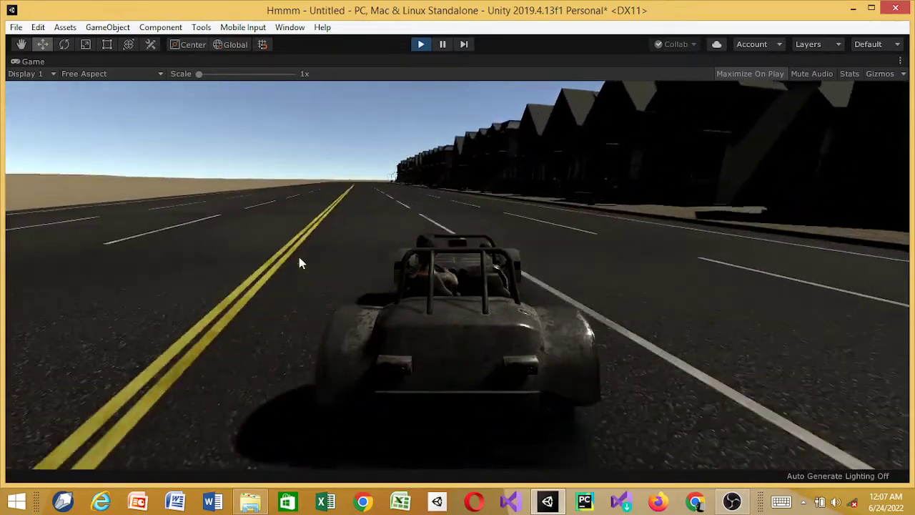
{"action": "key", "text": "d"}
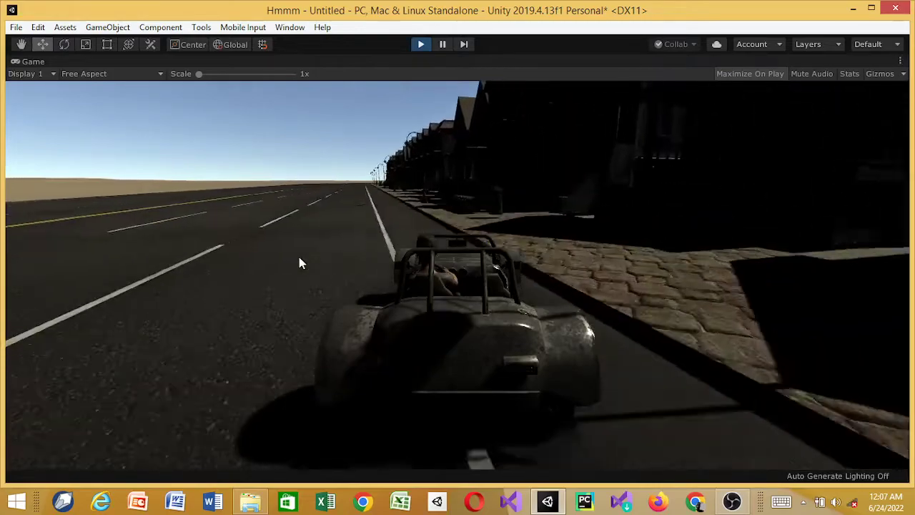
{"action": "key", "text": "d"}
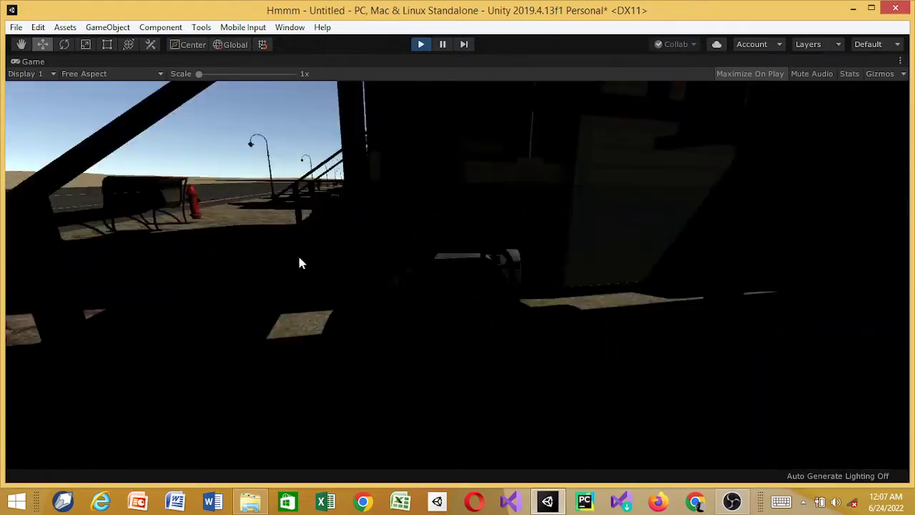